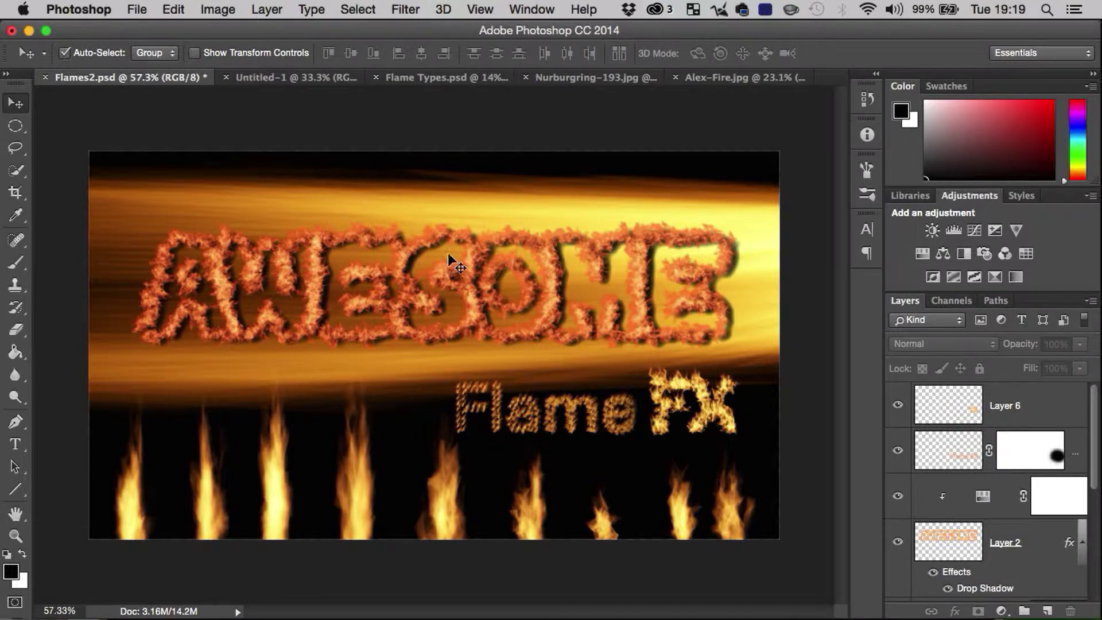
# With Layer 6 of Flames2.psd selected, look up the Flame filter among the Render filters without applying it
pyautogui.click(411, 8)
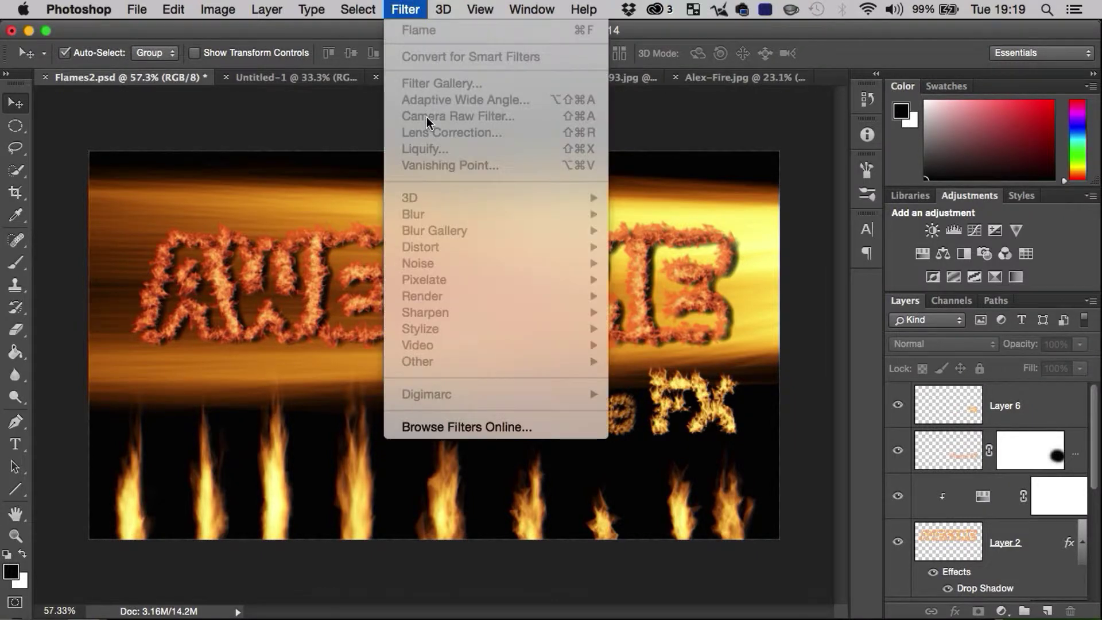
pyautogui.click(1048, 410)
pyautogui.click(1017, 419)
pyautogui.click(401, 9)
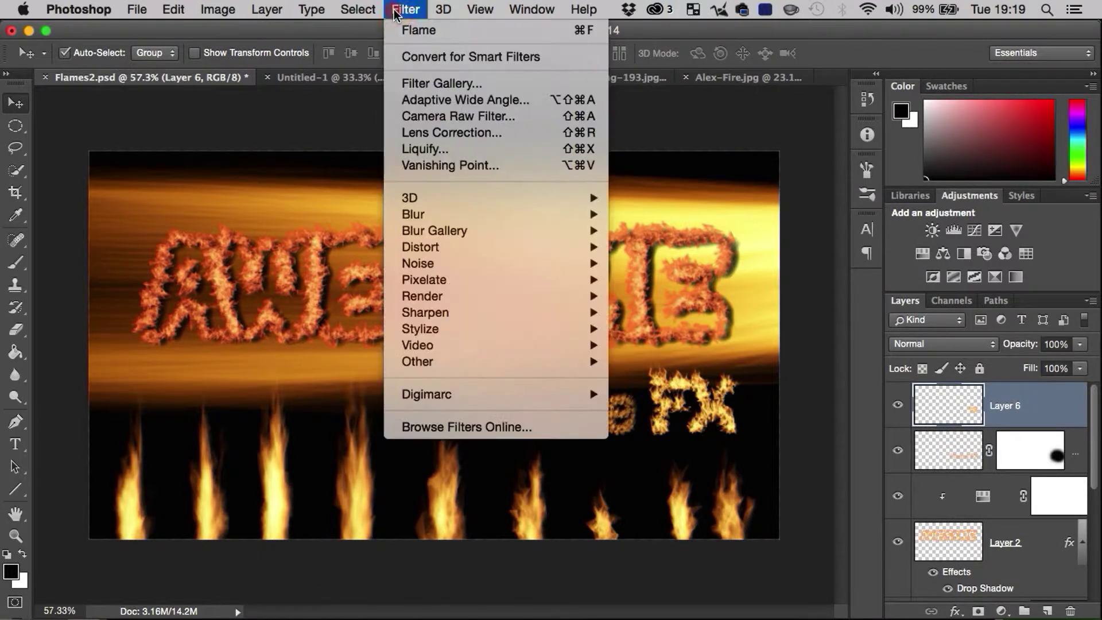
pyautogui.moveTo(540, 296)
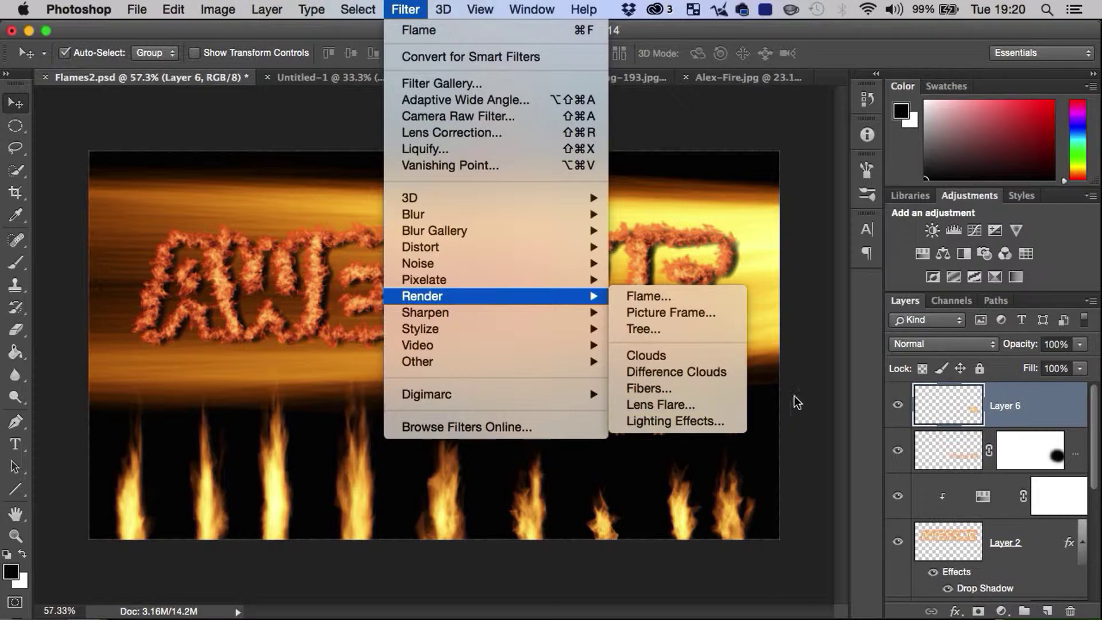
pyautogui.click(804, 315)
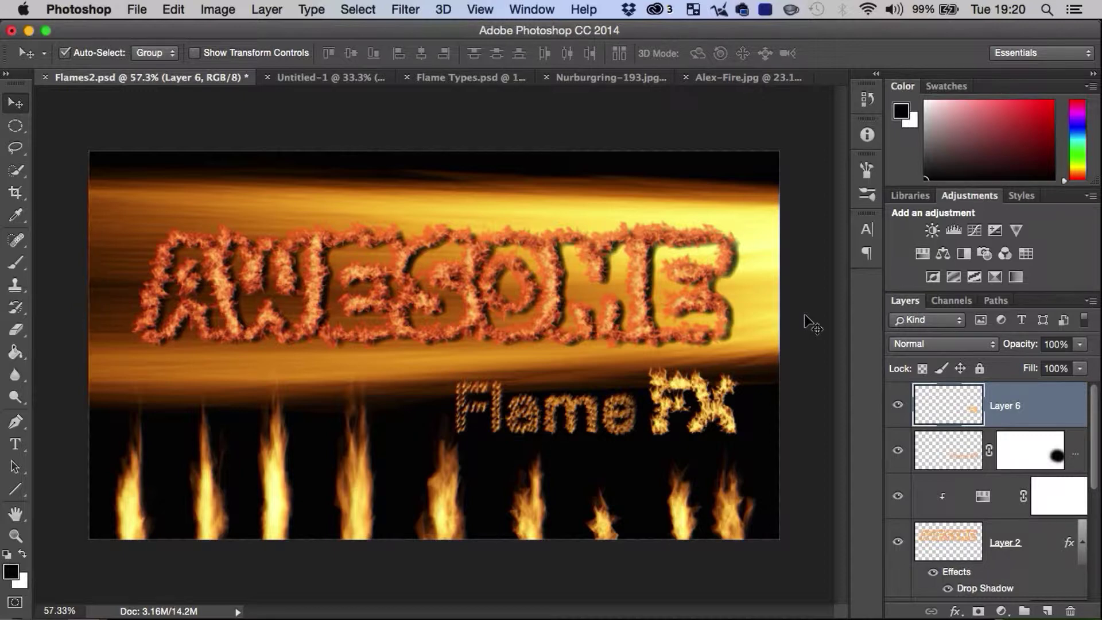
# In the black Untitled-1 document, add a new layer and draw a straight vertical path near the canvas centre with the Pen tool
pyautogui.click(290, 77)
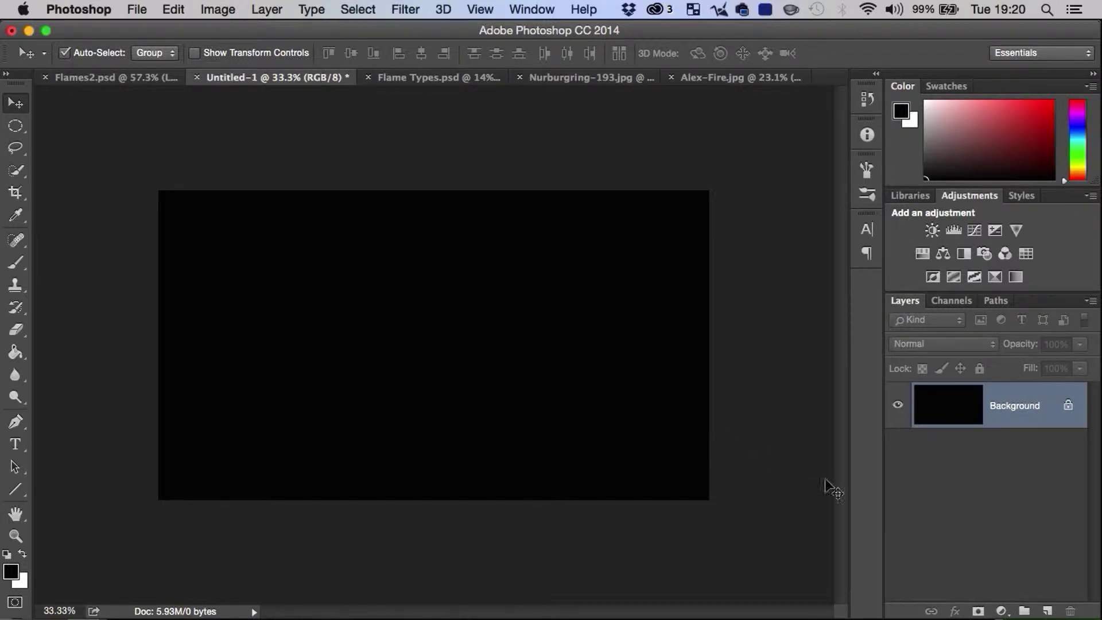
pyautogui.click(1047, 610)
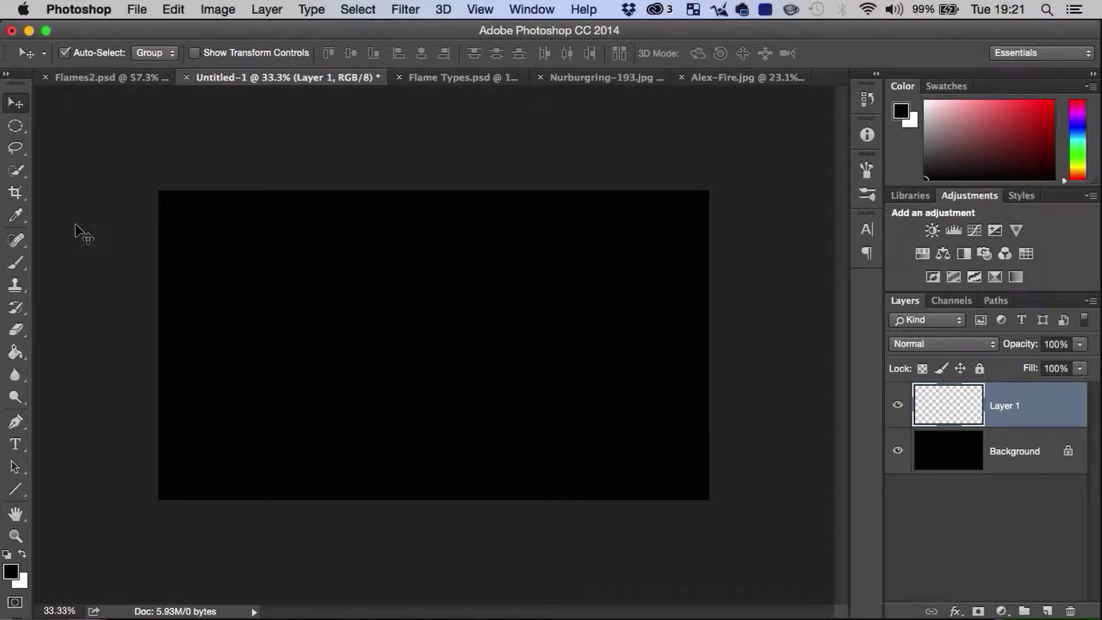
pyautogui.click(16, 421)
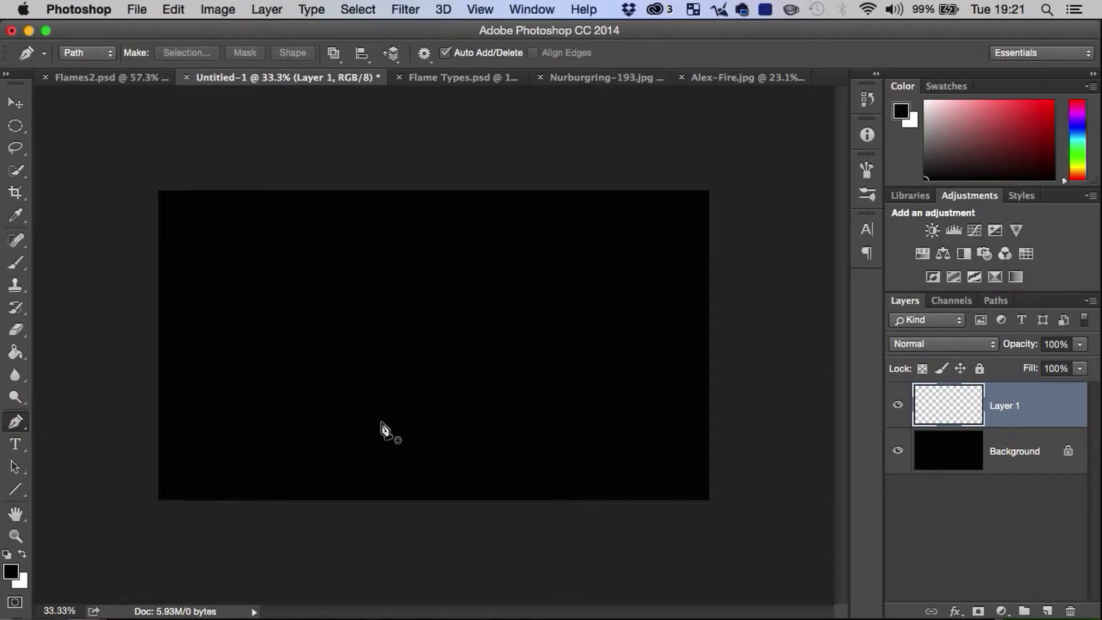
pyautogui.click(395, 463)
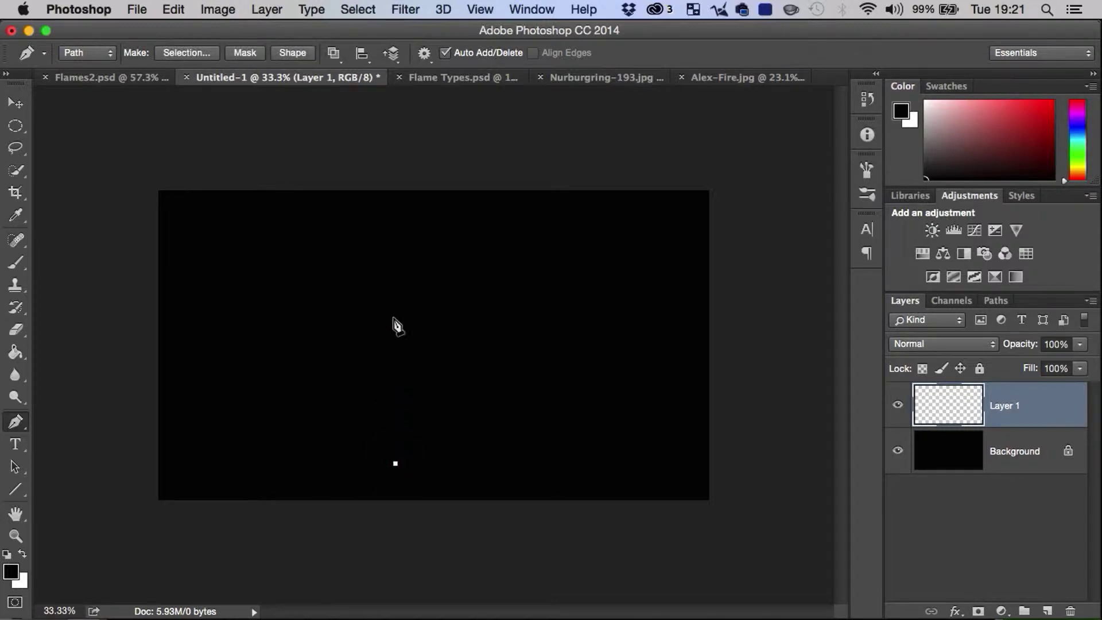
pyautogui.keyDown('shift'); pyautogui.click(396, 255); pyautogui.keyUp('shift')
pyautogui.press('v')
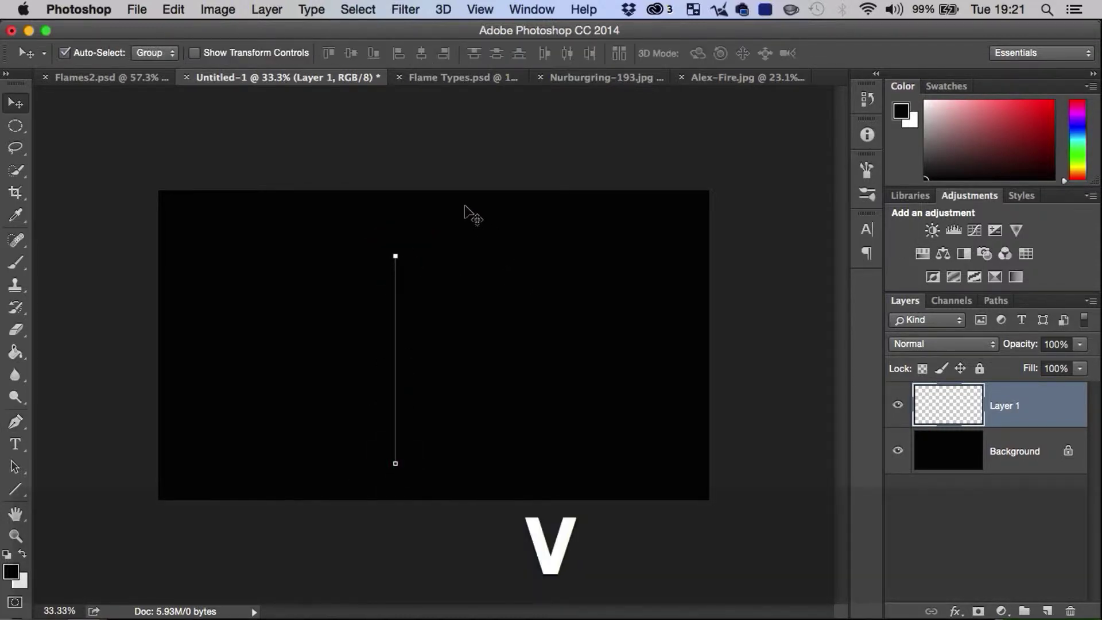
# Start the Flame render filter on the path with flame type One Flame Along Path and a width of 264
pyautogui.click(403, 9)
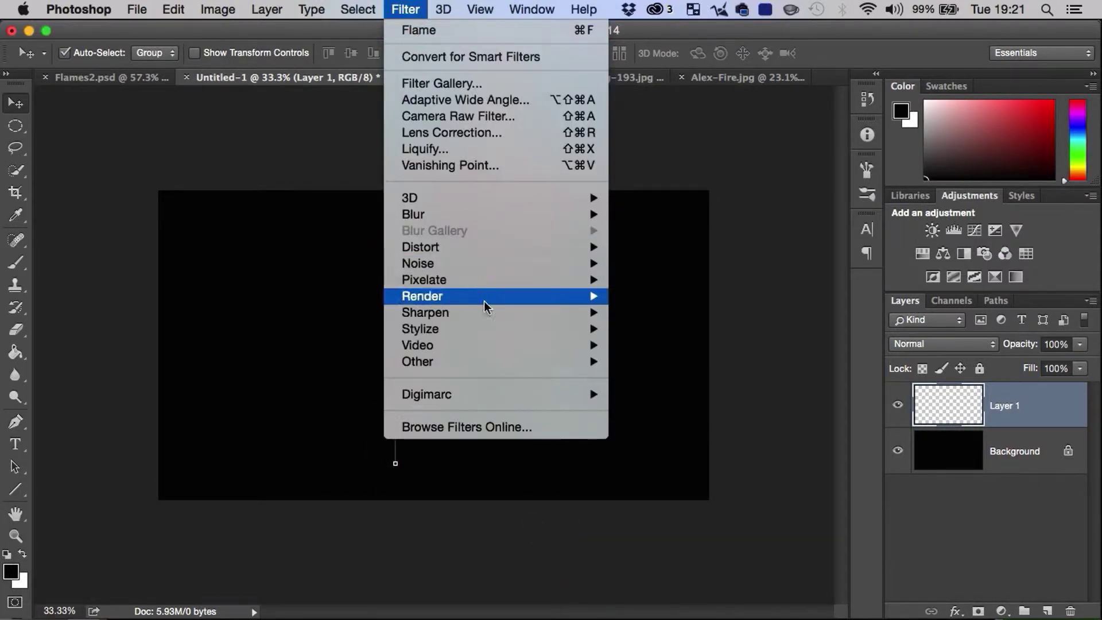
pyautogui.moveTo(590, 296)
pyautogui.click(645, 296)
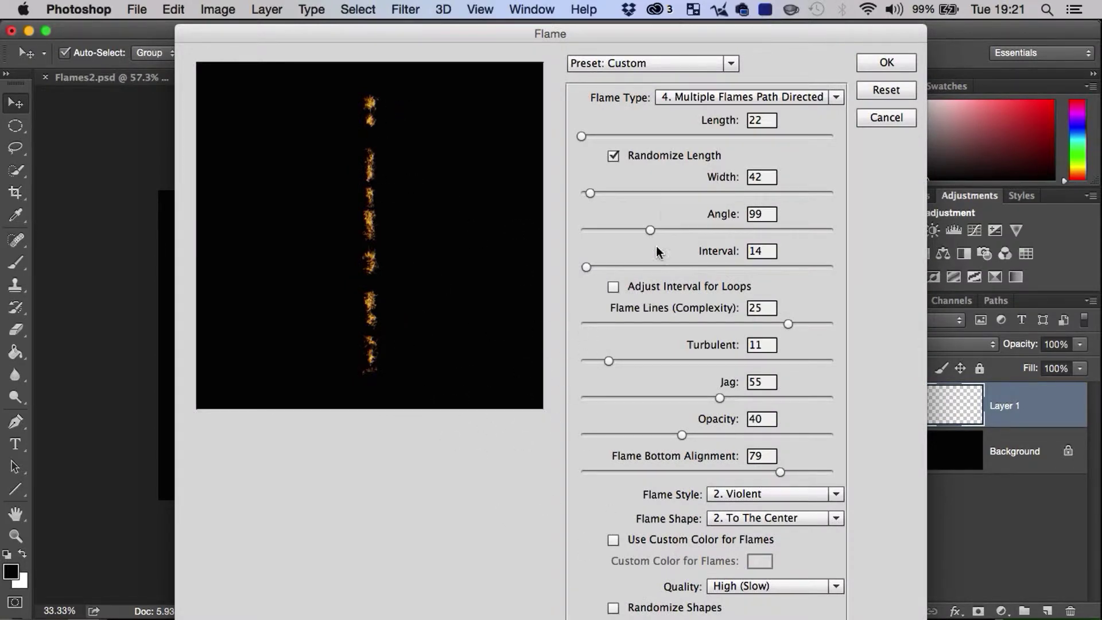
pyautogui.click(670, 98)
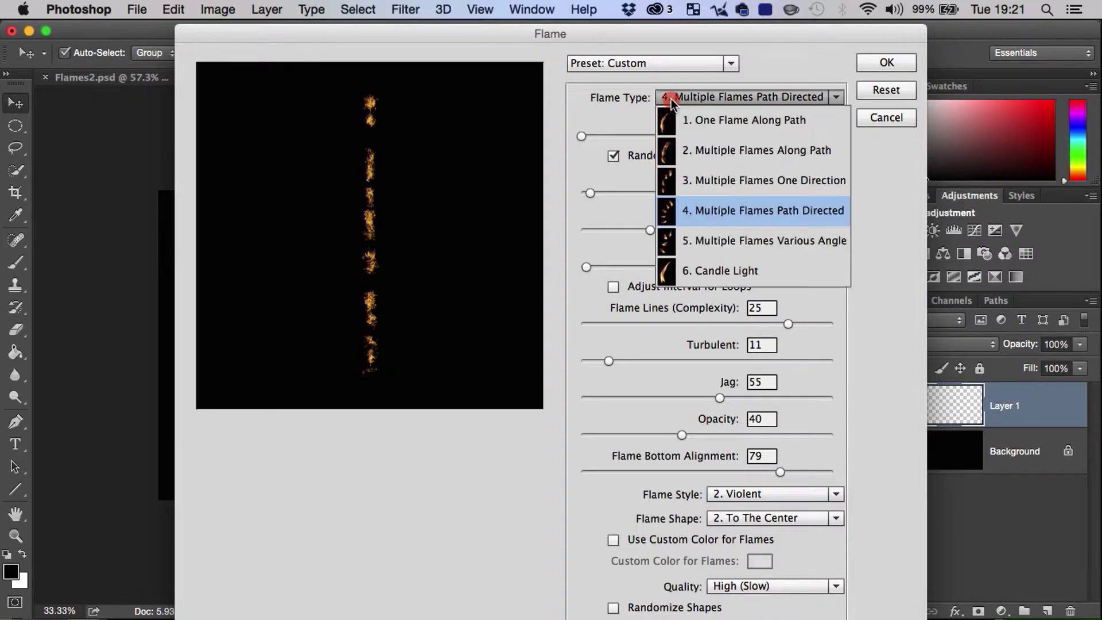
pyautogui.click(744, 118)
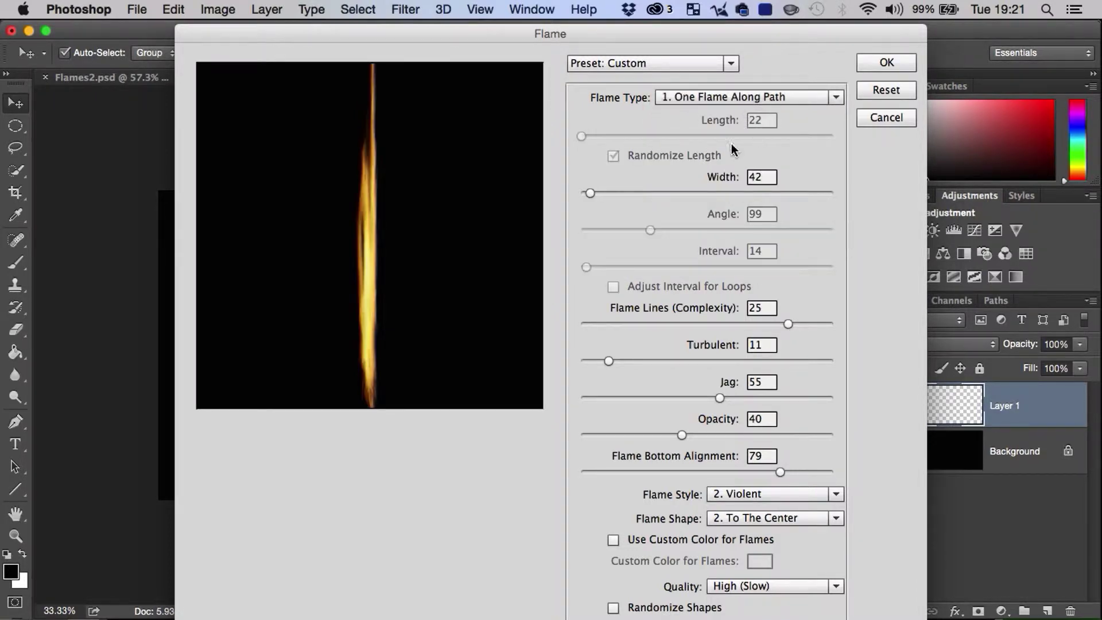
pyautogui.moveTo(616, 190); pyautogui.dragTo(649, 195)
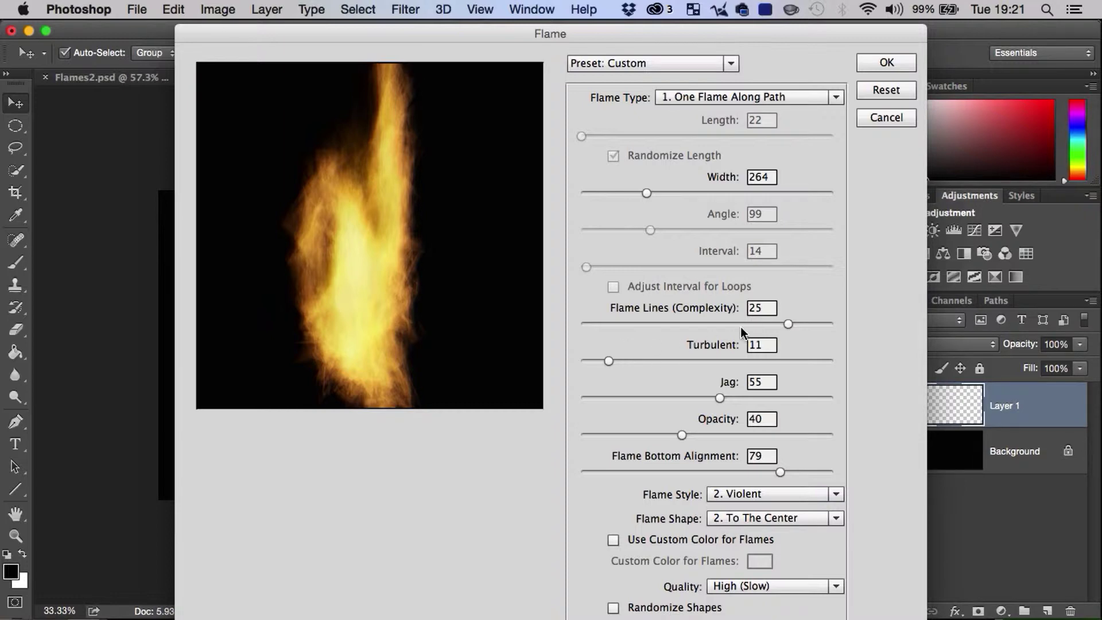
# Set the flame's Flame Lines (Complexity) to 24 and its Turbulent value to 66
pyautogui.moveTo(787, 323); pyautogui.dragTo(625, 325)
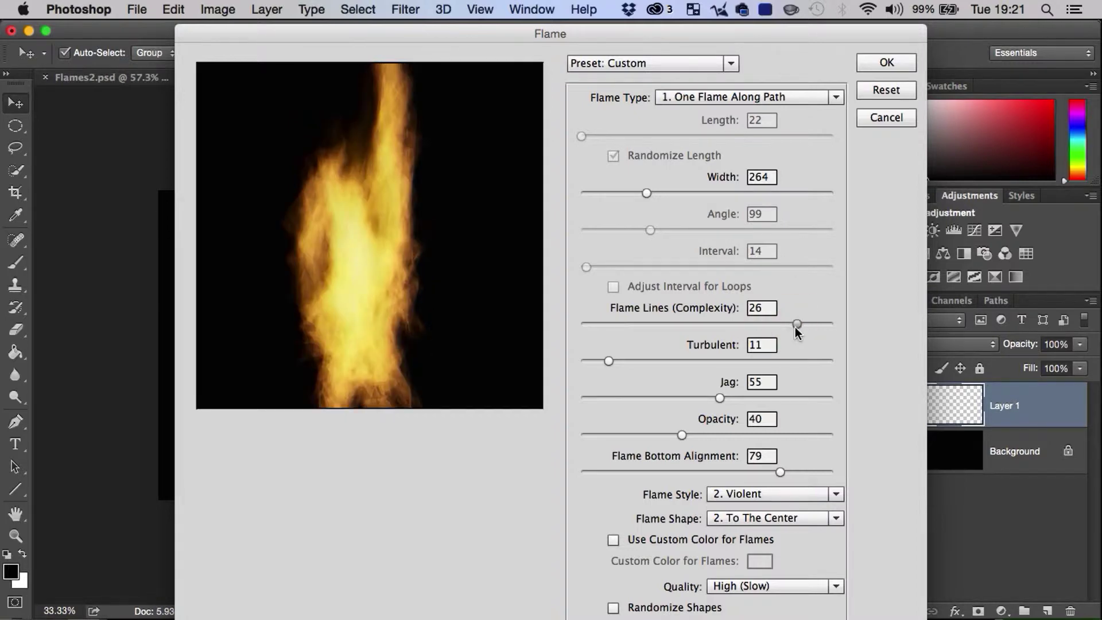
pyautogui.moveTo(794, 326); pyautogui.dragTo(778, 325)
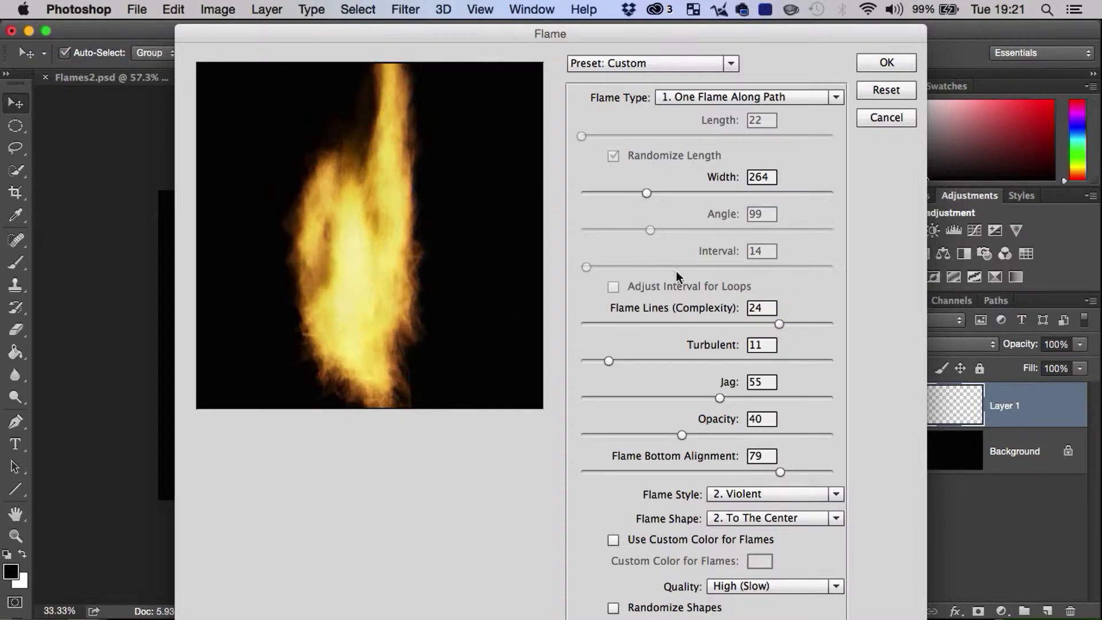
pyautogui.moveTo(607, 360); pyautogui.dragTo(679, 363)
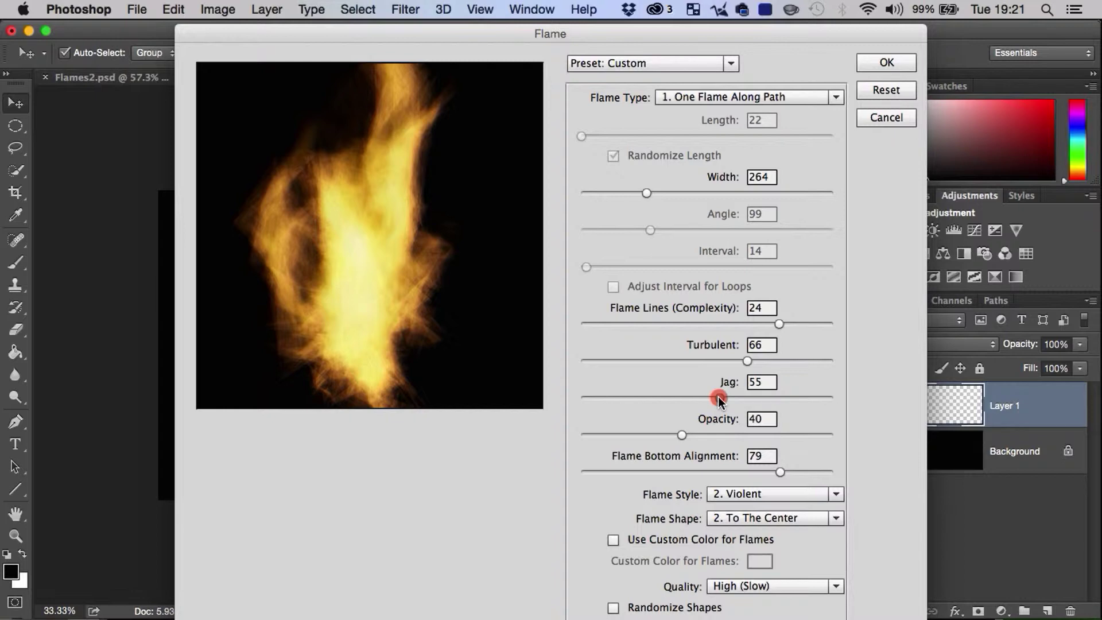
# Compare Jag values of 12 and 87 in the flame preview and set Jag to 37
pyautogui.moveTo(718, 397); pyautogui.dragTo(611, 410)
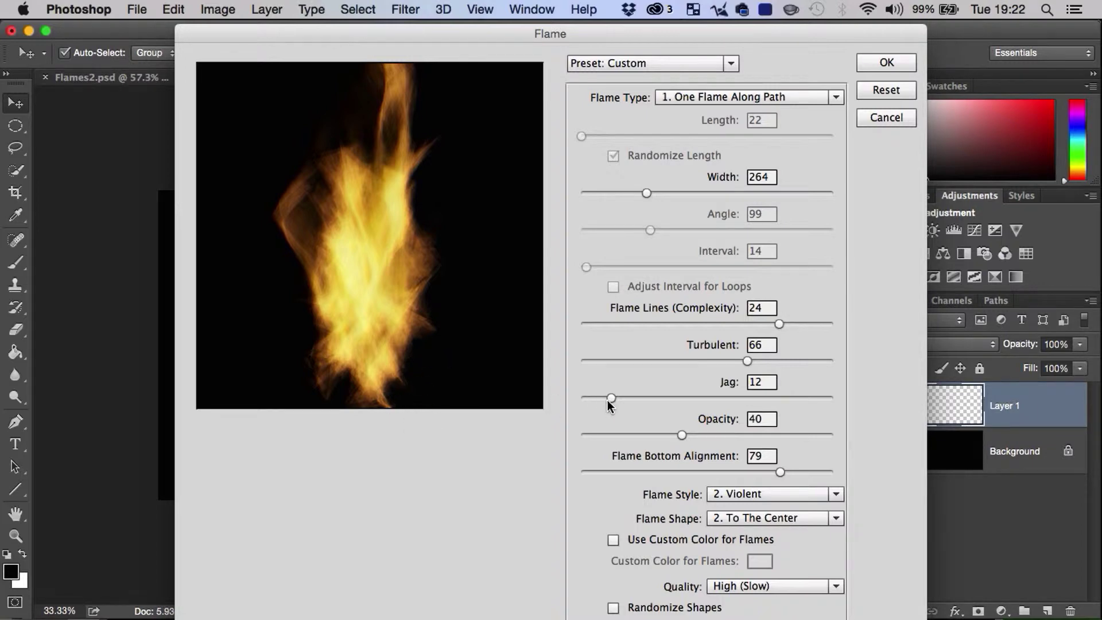
pyautogui.moveTo(607, 400); pyautogui.dragTo(780, 405)
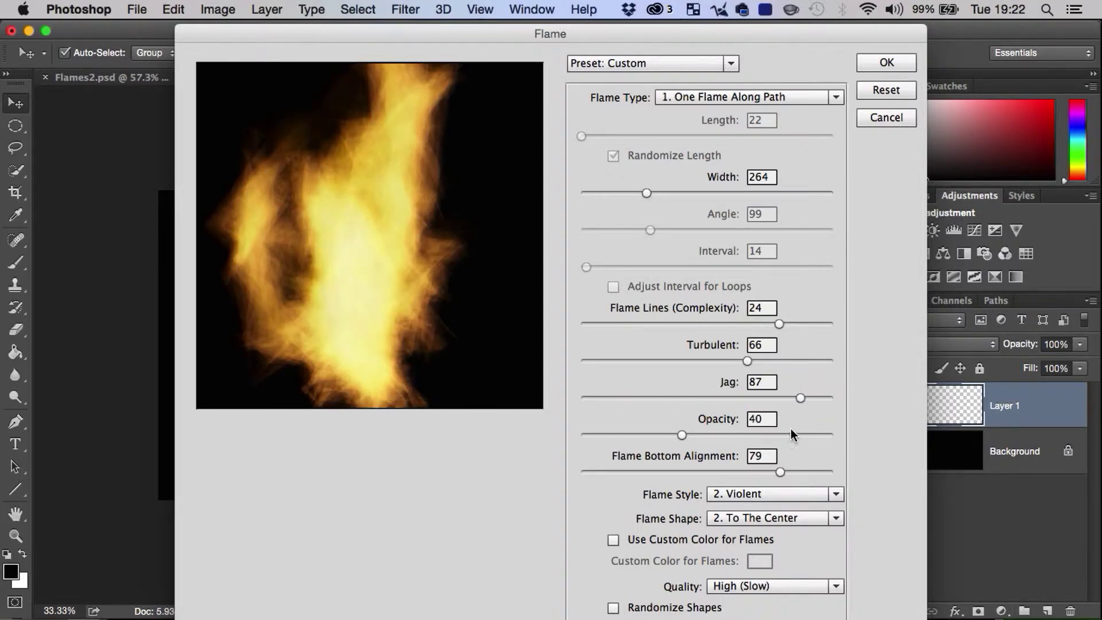
pyautogui.moveTo(798, 400); pyautogui.dragTo(672, 411)
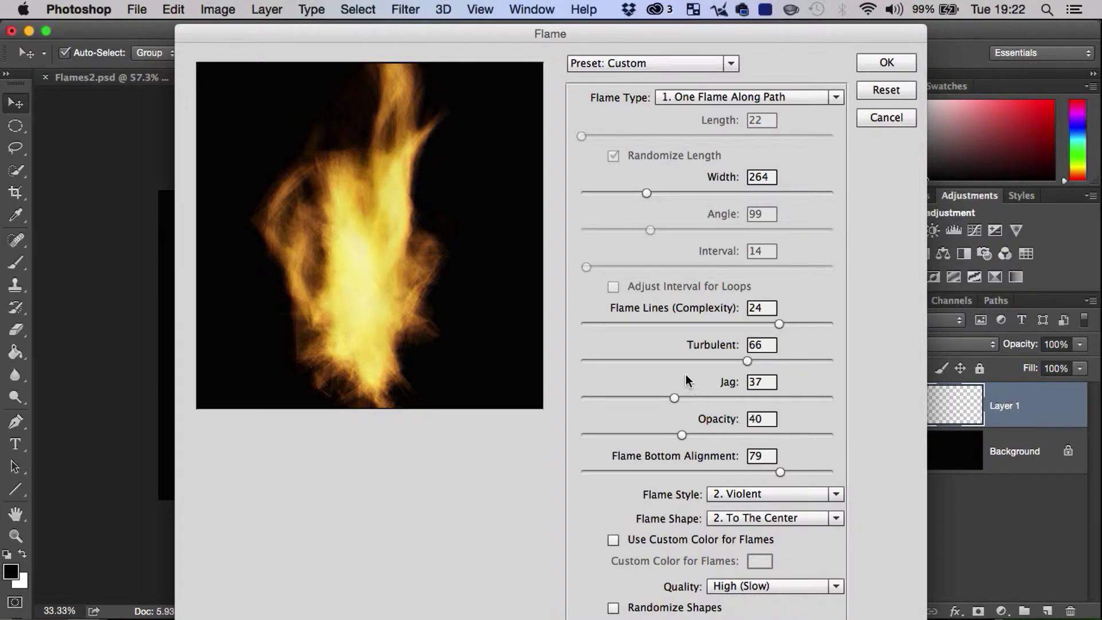
# Try flame opacities of 70 and 34, keep the opacity at 40, and set Flame Bottom Alignment to 57
pyautogui.moveTo(682, 437); pyautogui.dragTo(738, 439)
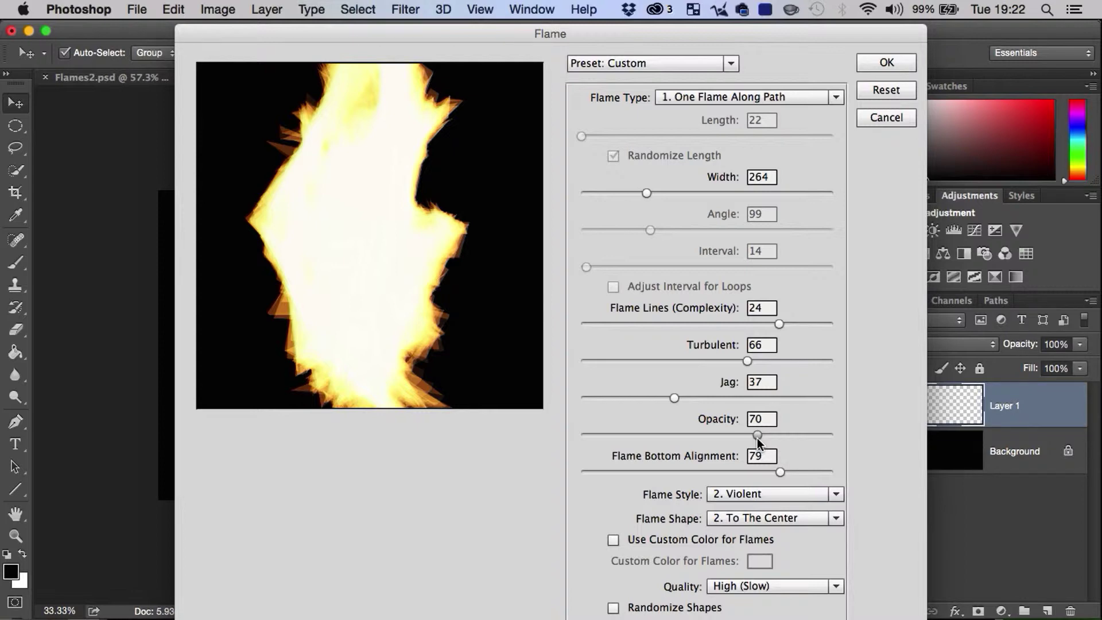
pyautogui.moveTo(756, 439); pyautogui.dragTo(666, 435)
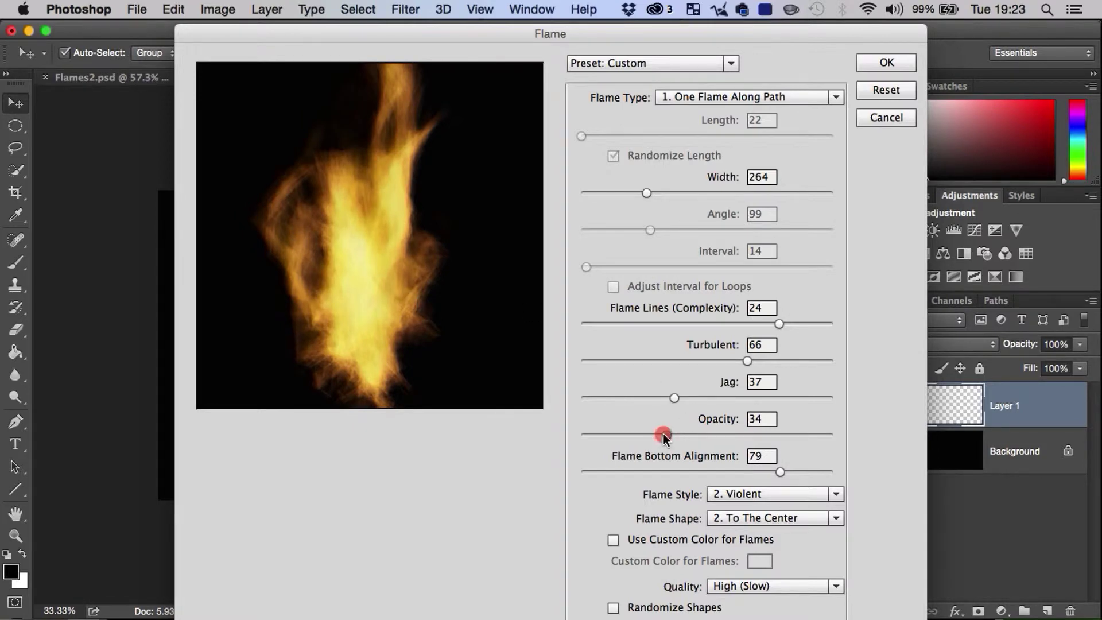
pyautogui.moveTo(663, 436)
pyautogui.mouseDown()
pyautogui.moveTo(649, 436)
pyautogui.moveTo(679, 435)
pyautogui.mouseUp()
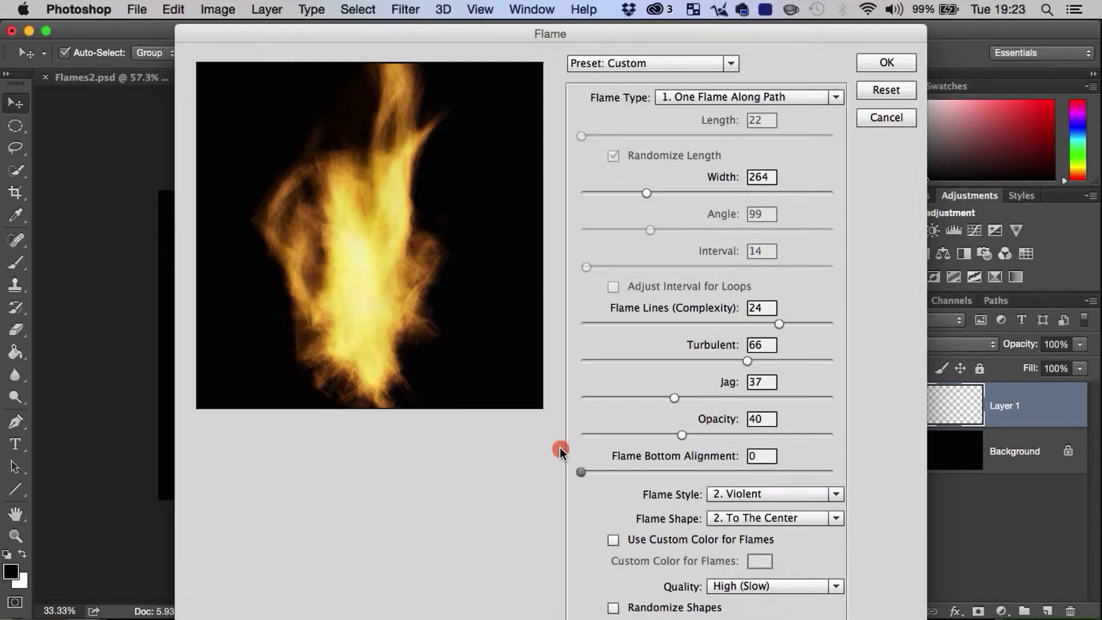
pyautogui.moveTo(559, 446); pyautogui.dragTo(865, 486)
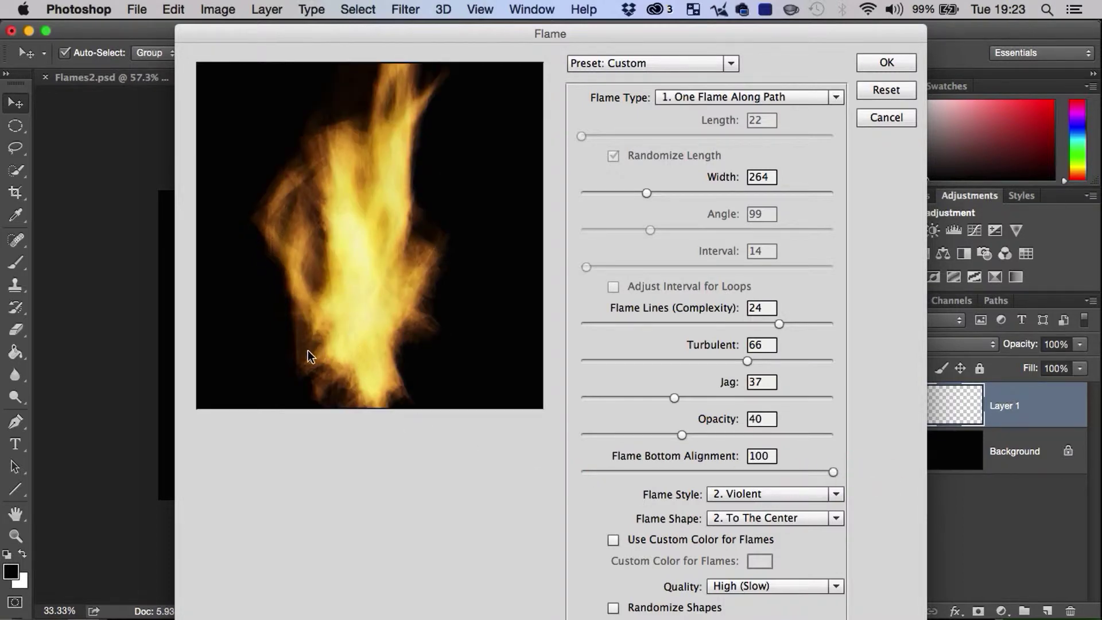
pyautogui.click(725, 472)
# Try the Normal and Flat flame styles and a green custom colour, ending with the Violent style and custom colour off
pyautogui.click(782, 494)
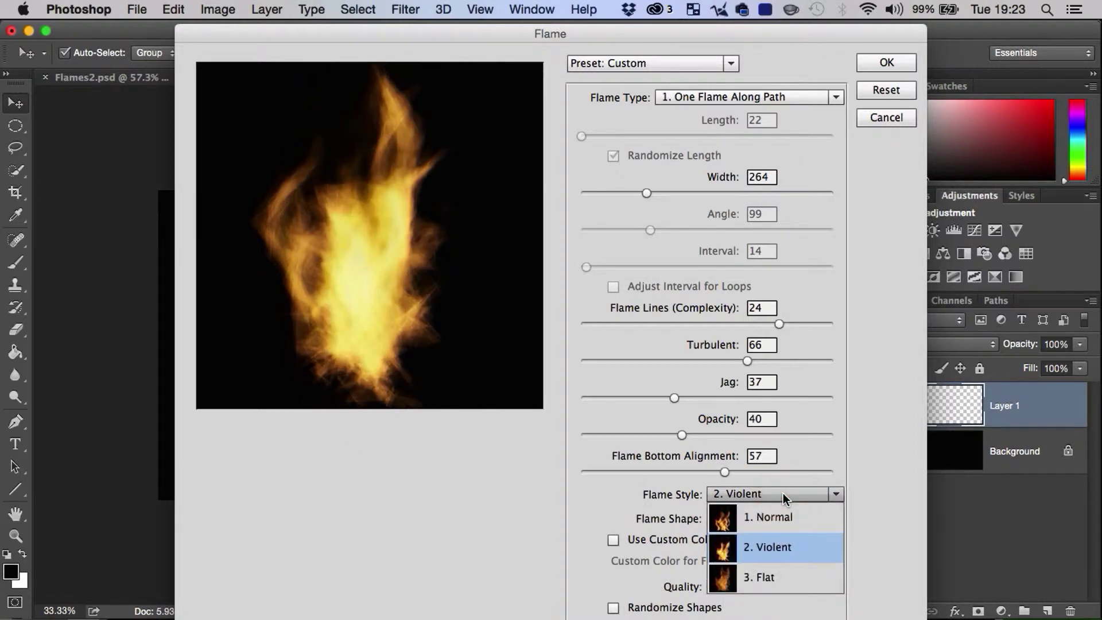
pyautogui.click(767, 526)
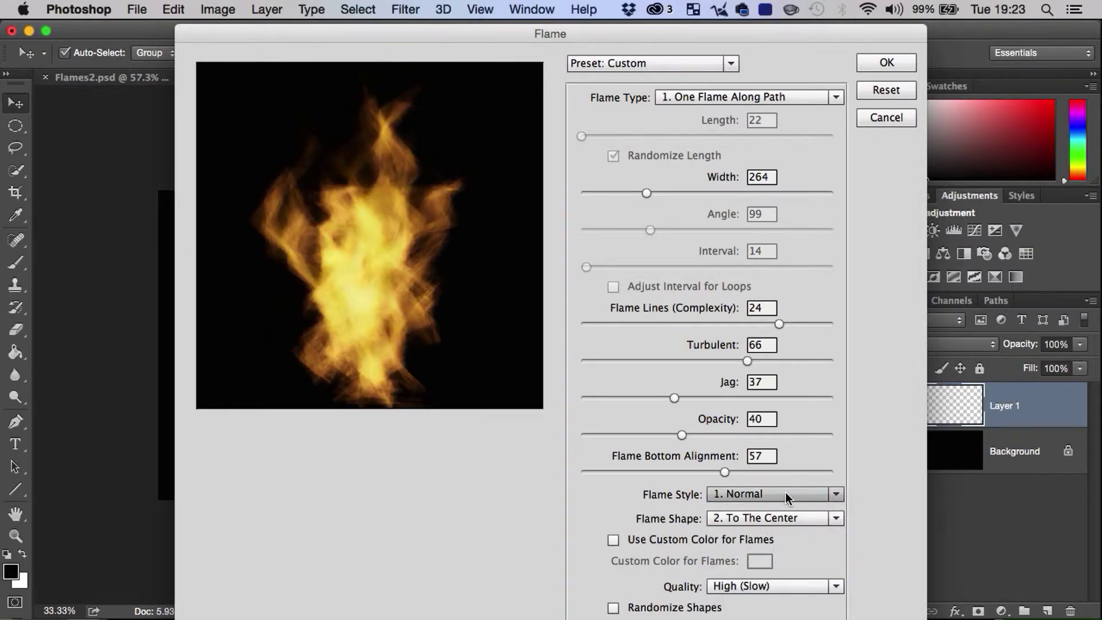
pyautogui.click(785, 492)
pyautogui.click(763, 547)
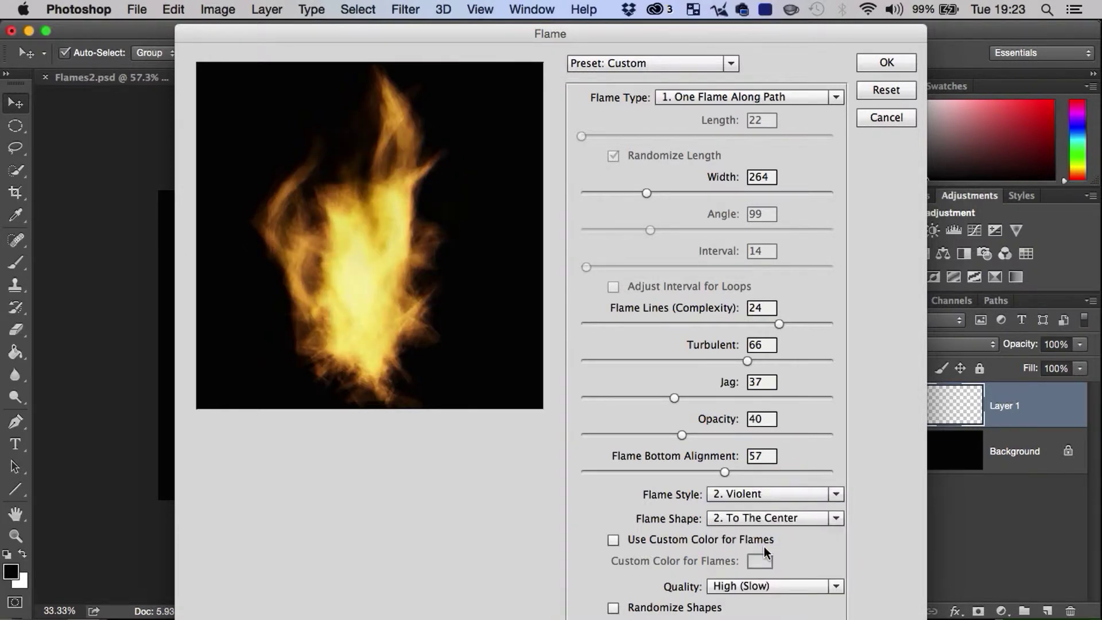
pyautogui.click(768, 494)
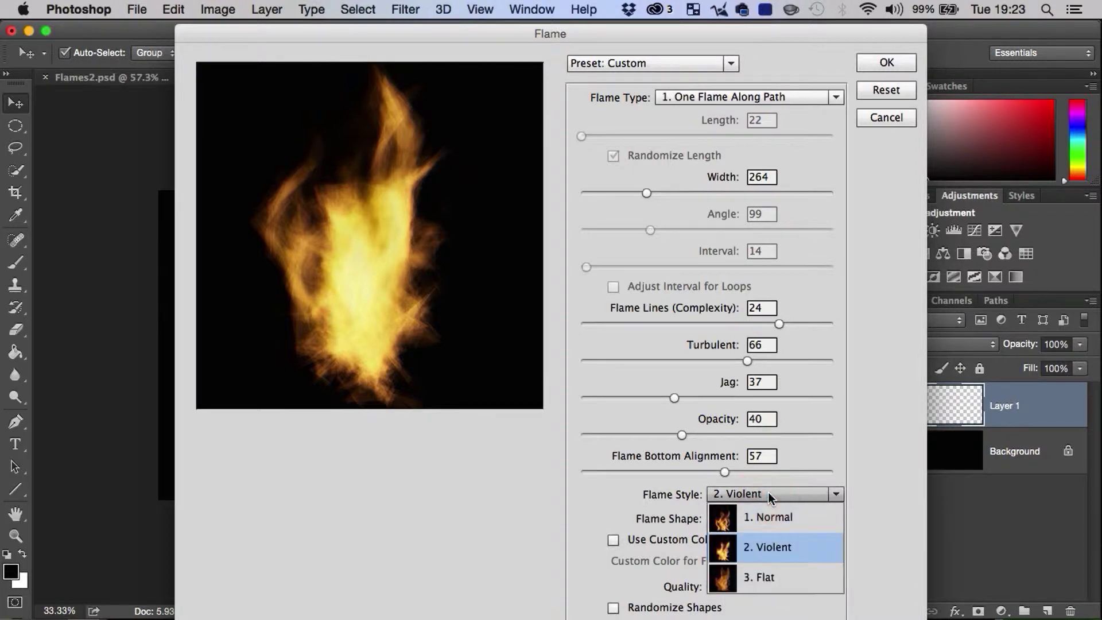
pyautogui.click(756, 575)
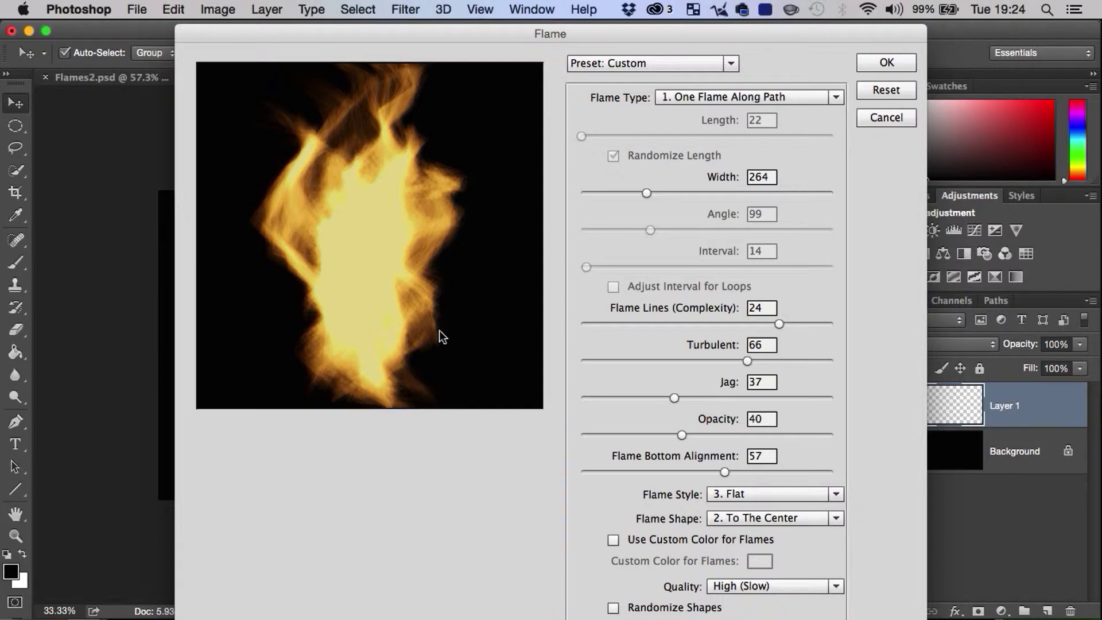
pyautogui.click(795, 494)
pyautogui.click(772, 548)
pyautogui.click(626, 540)
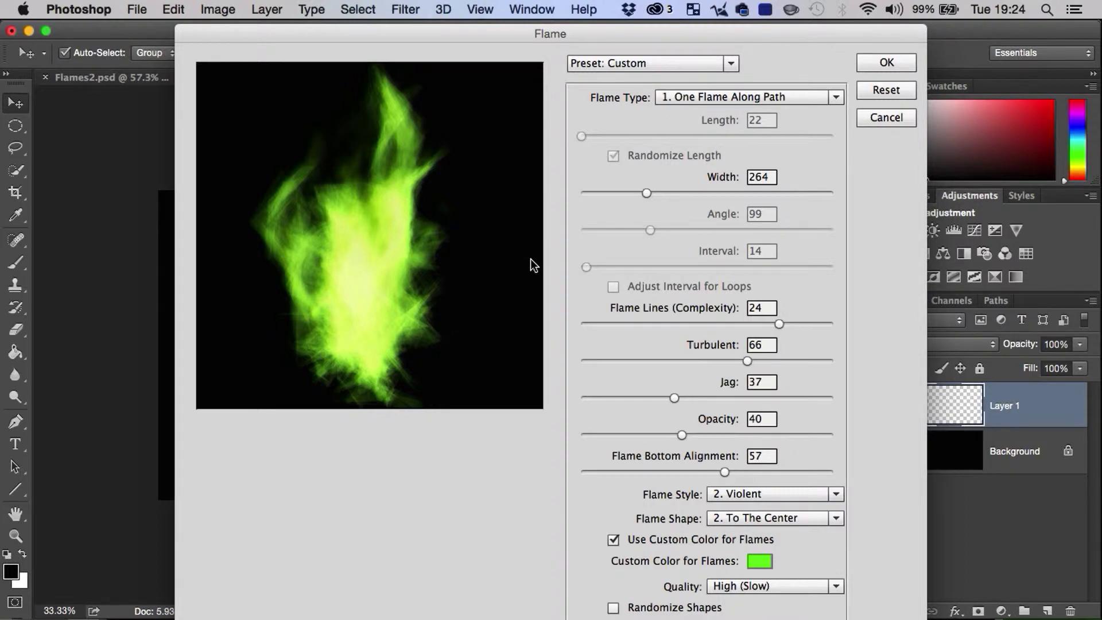
pyautogui.click(614, 538)
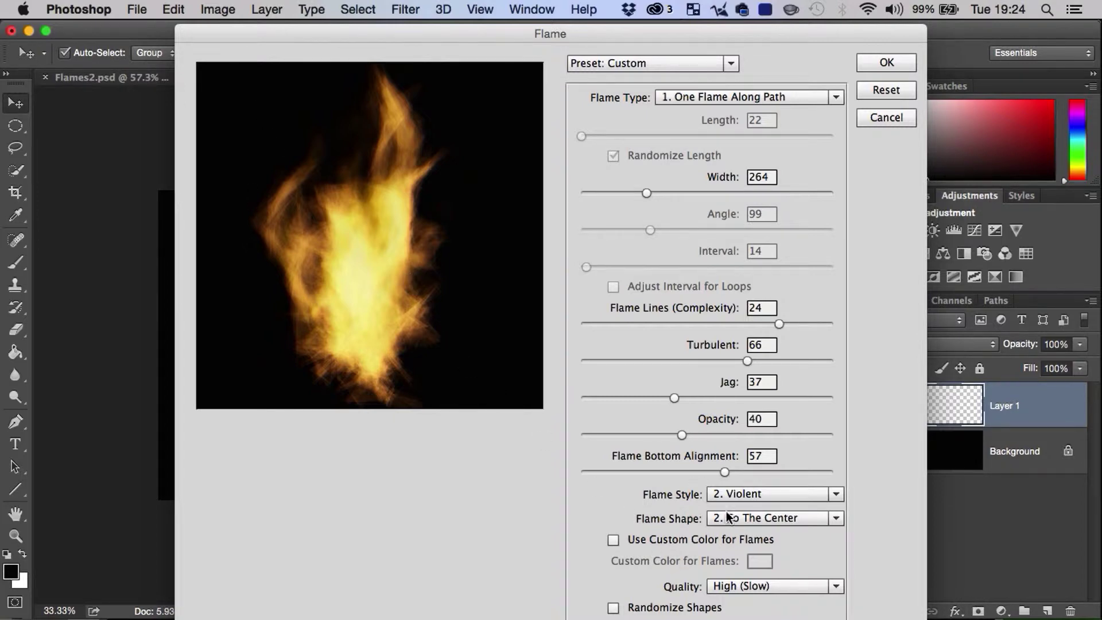
# Set the flame quality to Draft (Fast) and reduce the flame width to 236
pyautogui.click(833, 583)
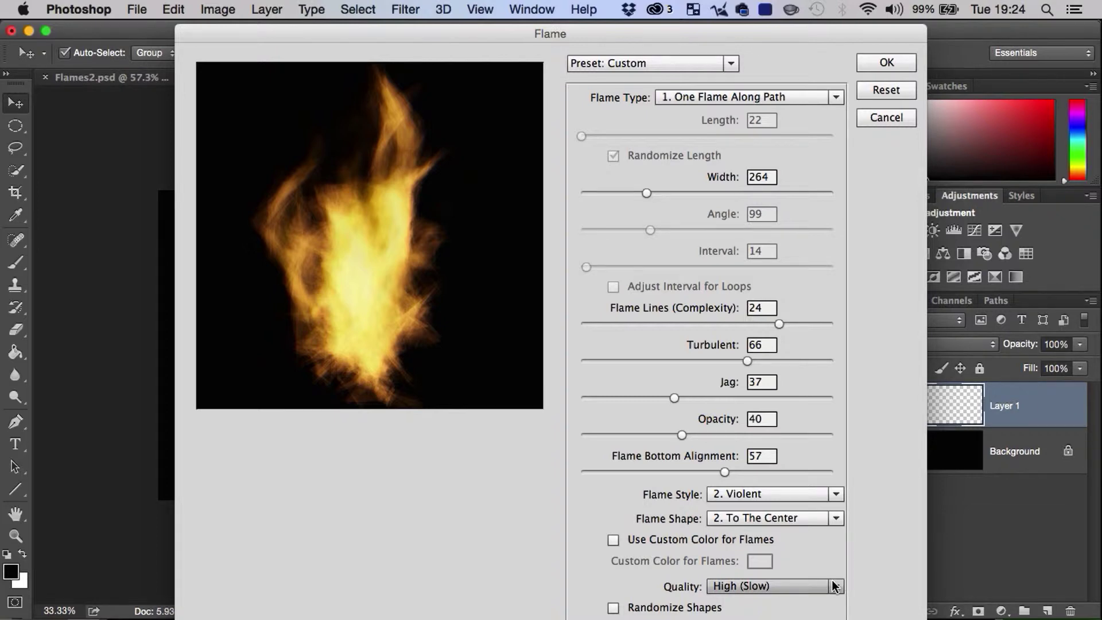
pyautogui.click(833, 587)
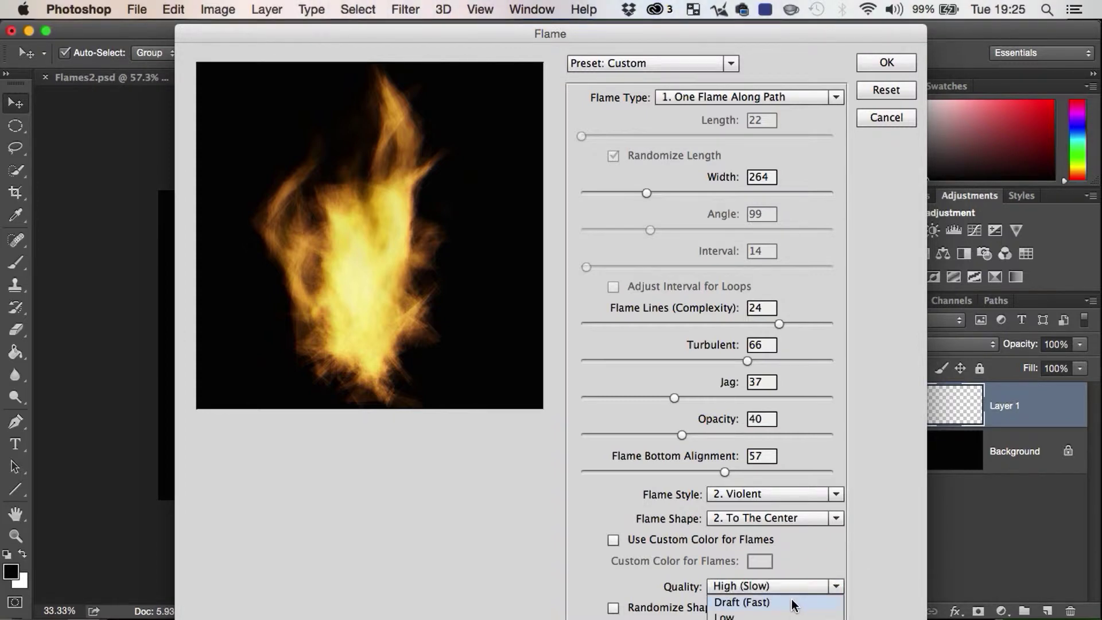
pyautogui.click(741, 604)
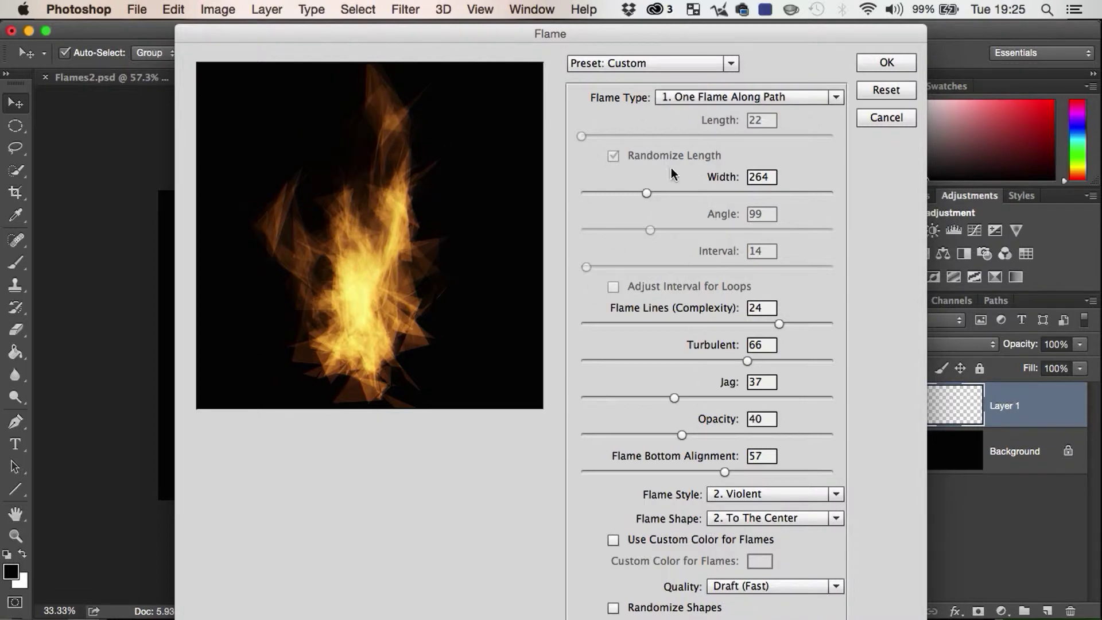
pyautogui.moveTo(646, 193)
pyautogui.mouseDown()
pyautogui.moveTo(669, 193)
pyautogui.moveTo(625, 191)
pyautogui.mouseUp()
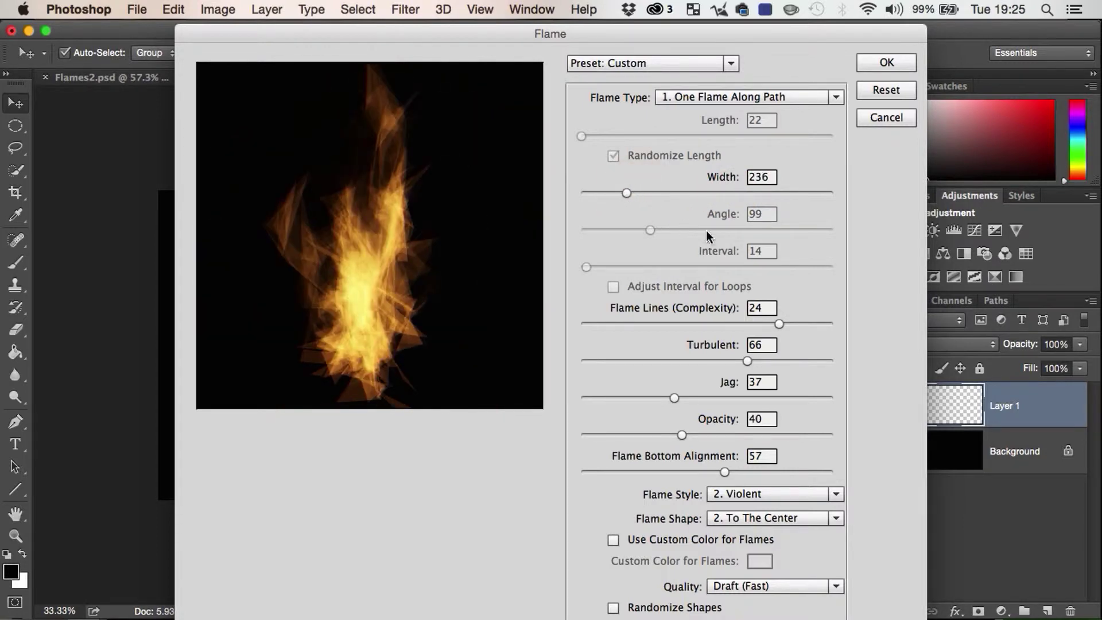
# Look through the available quality and flame type options, and close the Flame filter without applying it
pyautogui.click(779, 587)
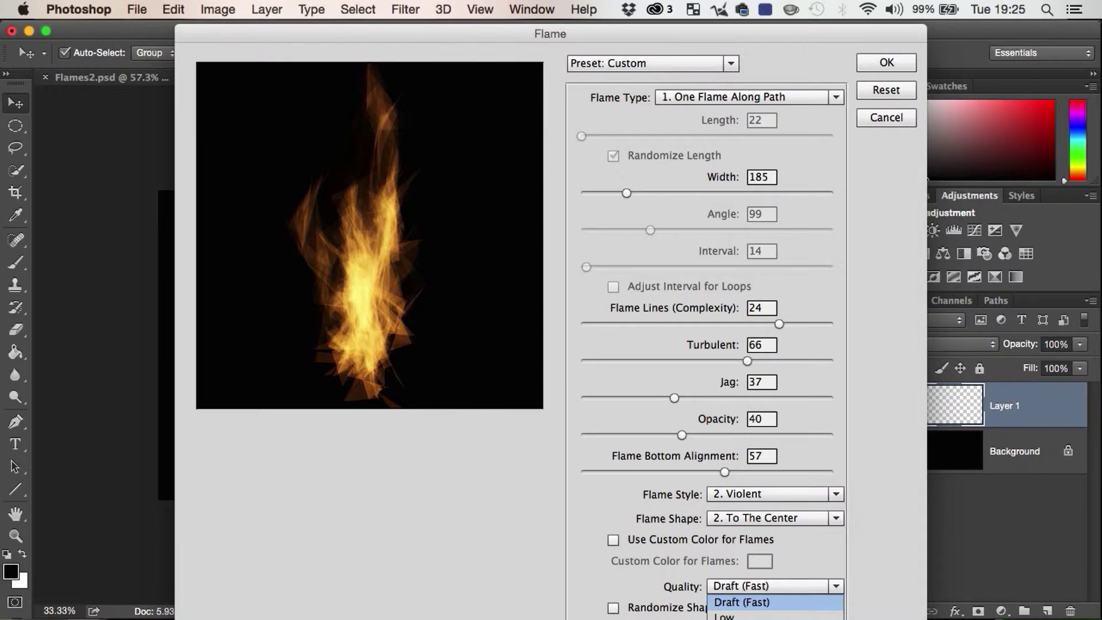
pyautogui.click(873, 522)
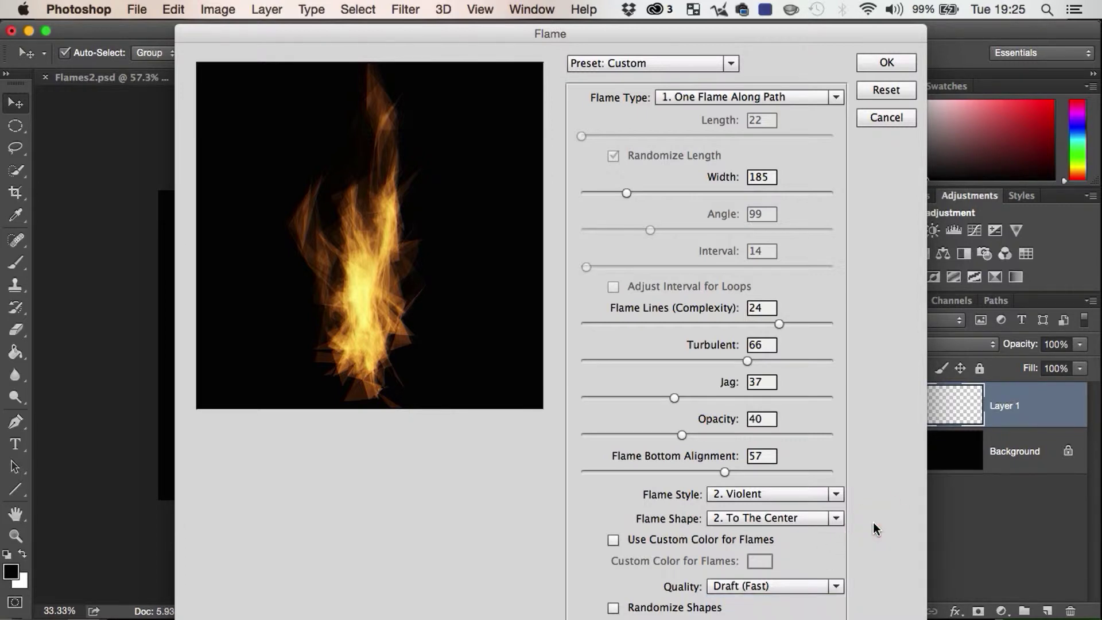
pyautogui.click(836, 96)
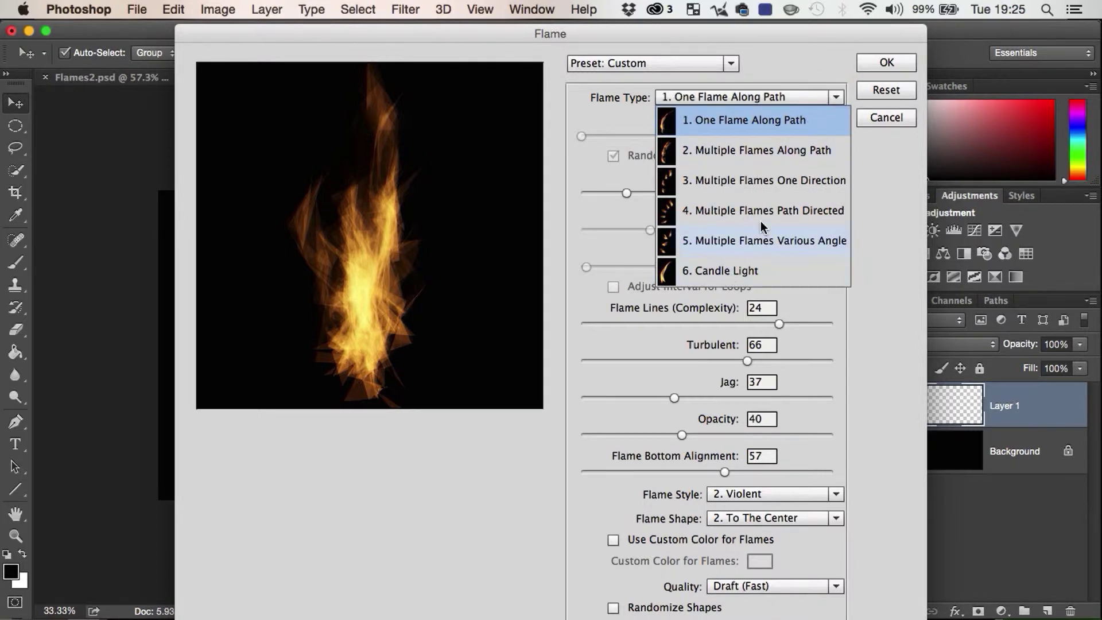
pyautogui.click(885, 114)
pyautogui.click(885, 117)
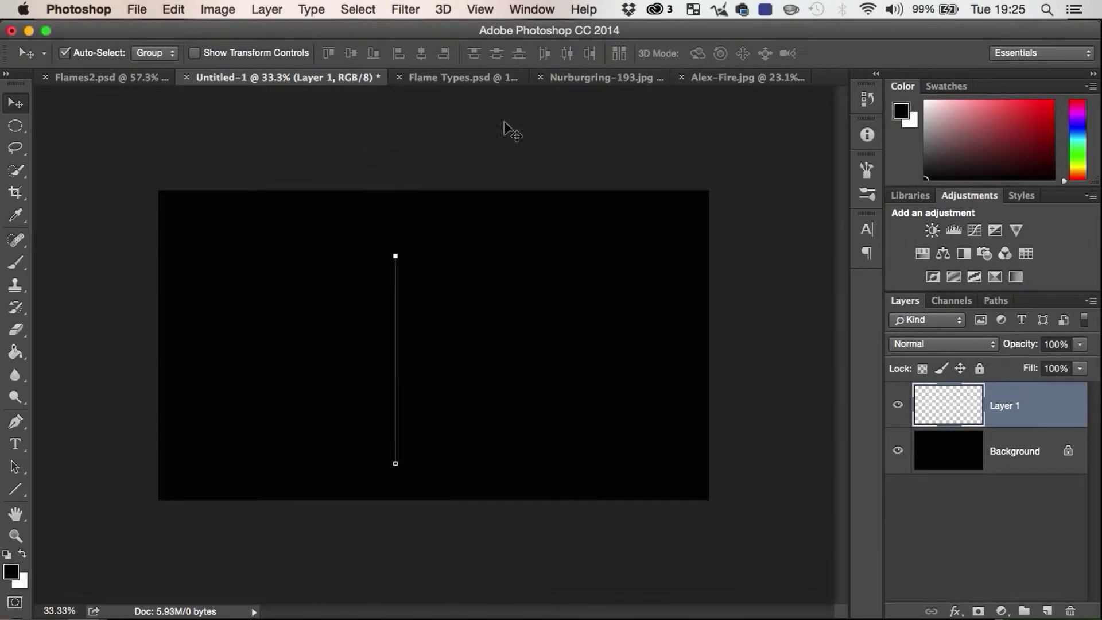
# Examine the One Flame Along Path sample in Flame Types.psd and compare it with the straight path in the Untitled-1 document
pyautogui.click(442, 78)
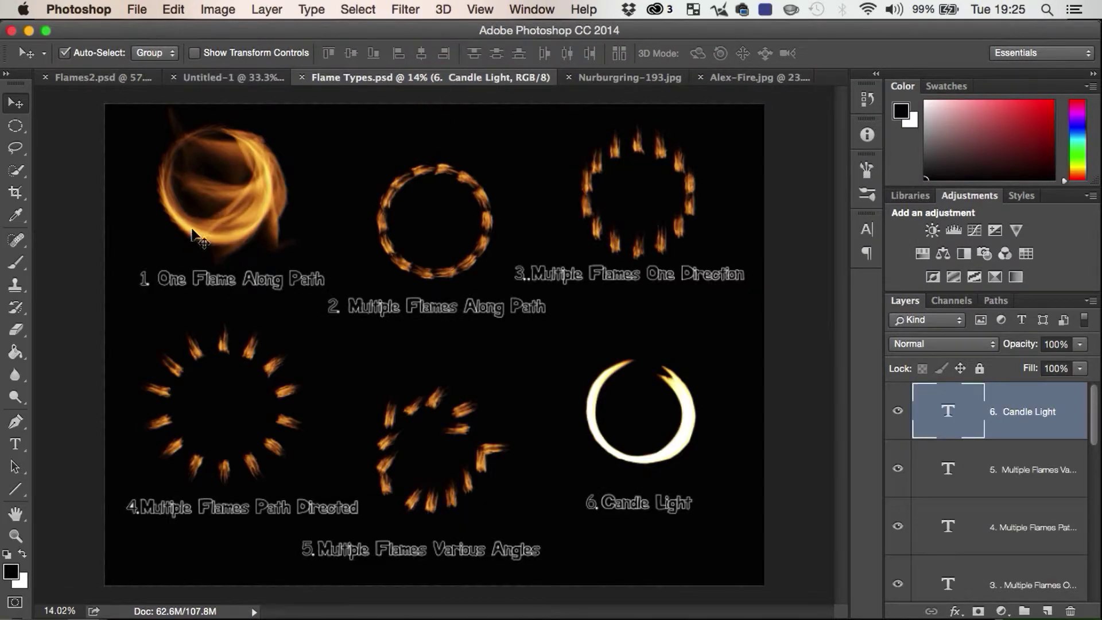
pyautogui.scroll(5, 199, 204)
pyautogui.hscroll(-9, 199, 206)
pyautogui.scroll(5, 199, 206)
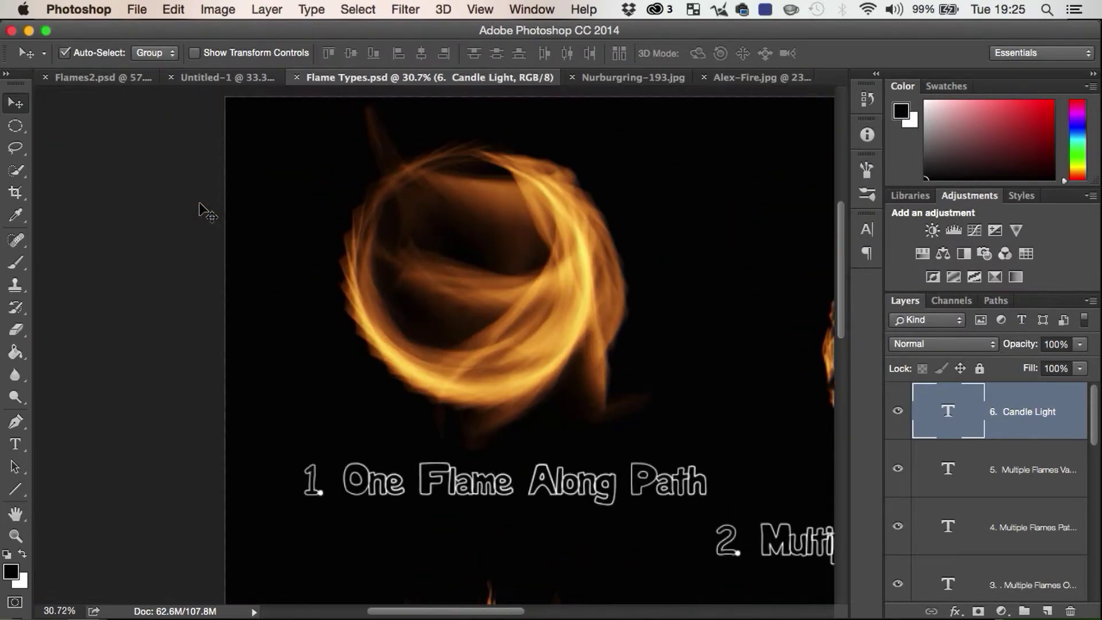
pyautogui.hscroll(1, 547, 388)
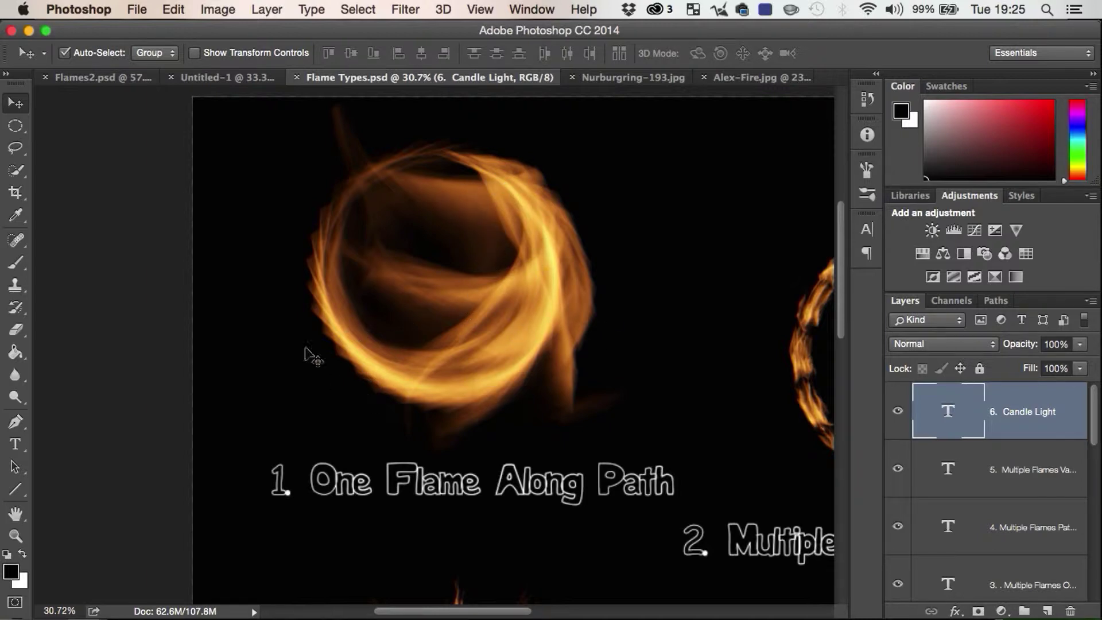
pyautogui.click(225, 76)
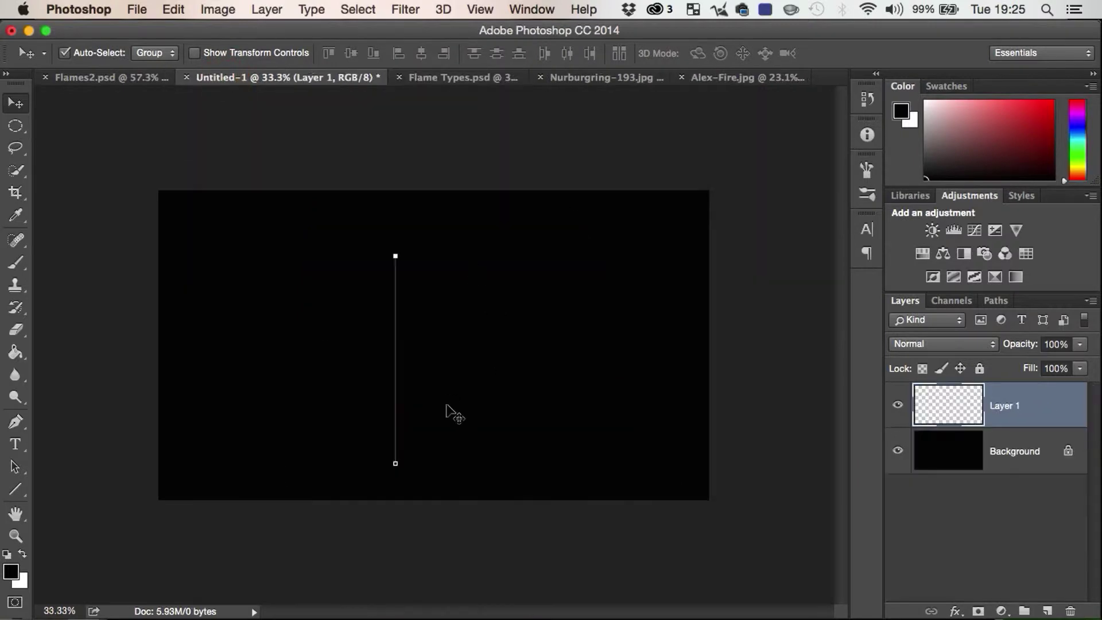
# Return to Flame Types.psd and examine the Multiple Flames Along Path and Multiple Flames One Direction samples
pyautogui.click(431, 77)
pyautogui.hscroll(10, 548, 378)
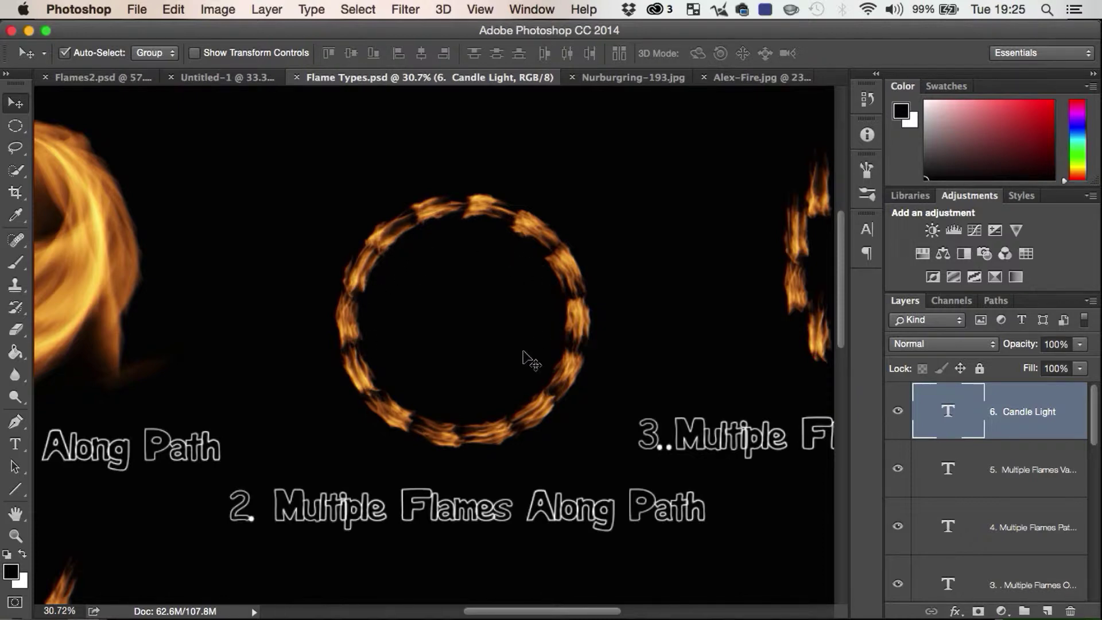
pyautogui.hscroll(2, 456, 327)
pyautogui.hscroll(10, 459, 327)
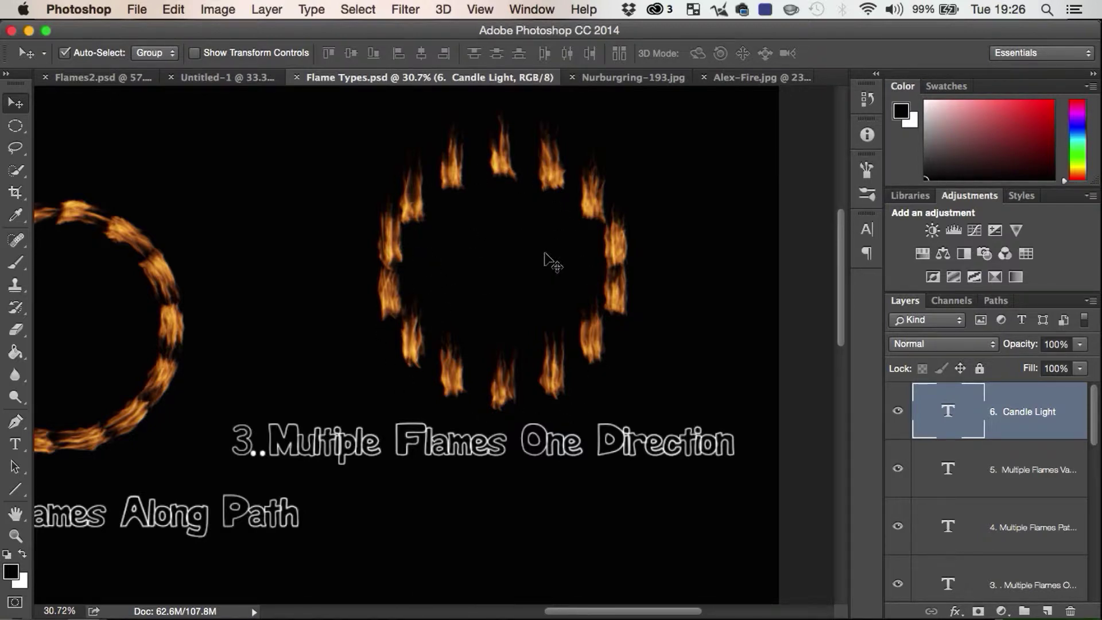
pyautogui.scroll(-2, 548, 261)
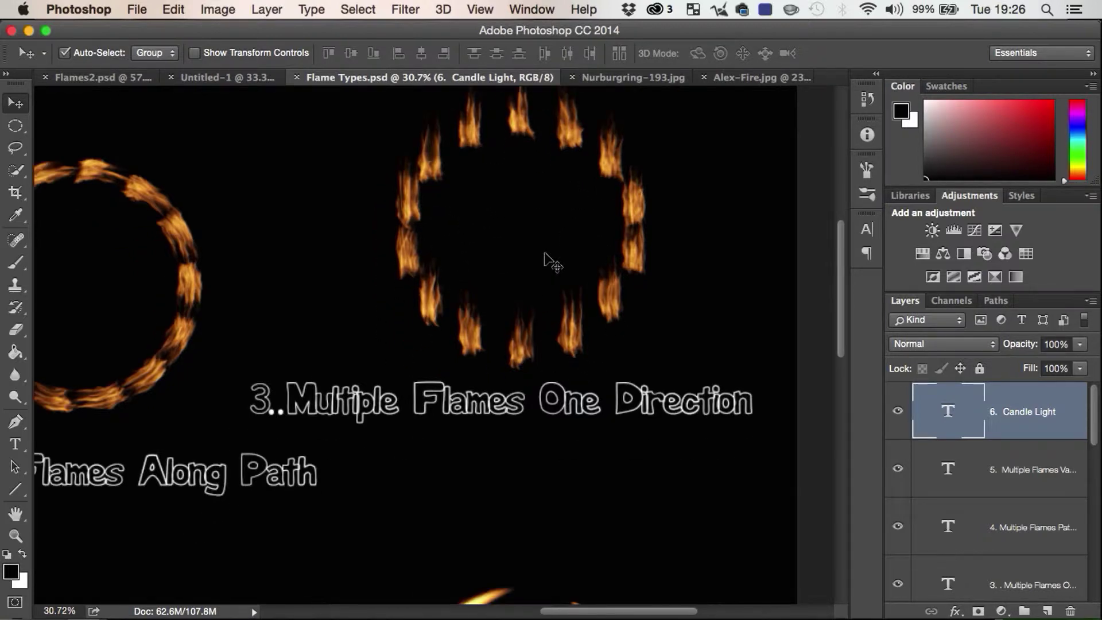
pyautogui.scroll(2, 548, 261)
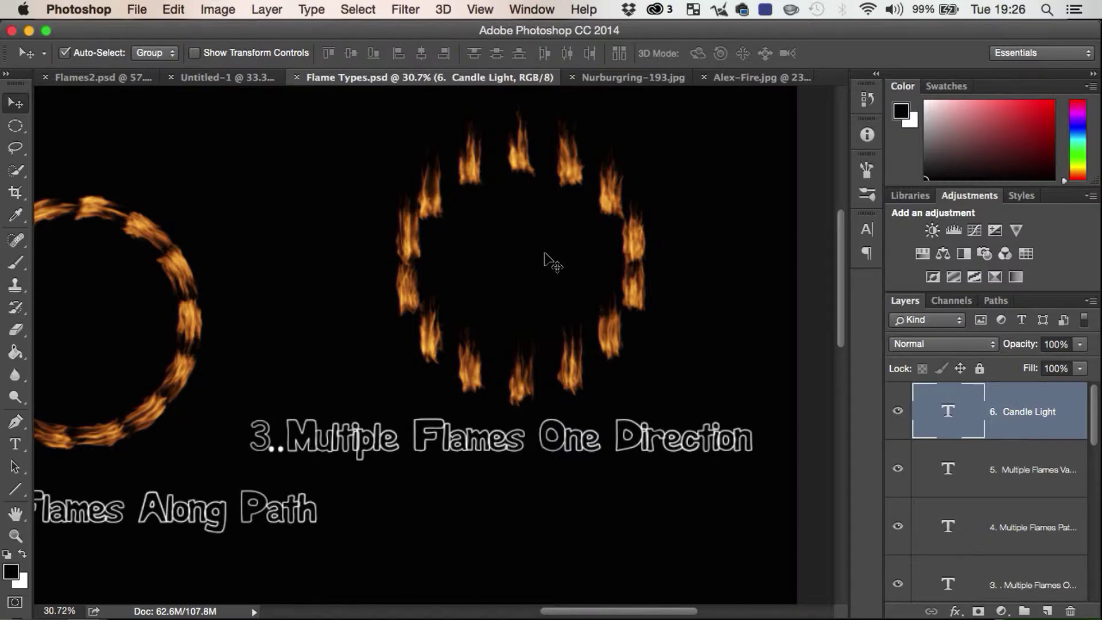
# Examine how the flames are oriented around the circle in the Multiple Flames Path Directed sample
pyautogui.scroll(5, 545, 259)
pyautogui.scroll(-5, 545, 260)
pyautogui.hscroll(-5, 545, 259)
pyautogui.scroll(2, 545, 259)
pyautogui.hscroll(3, 545, 259)
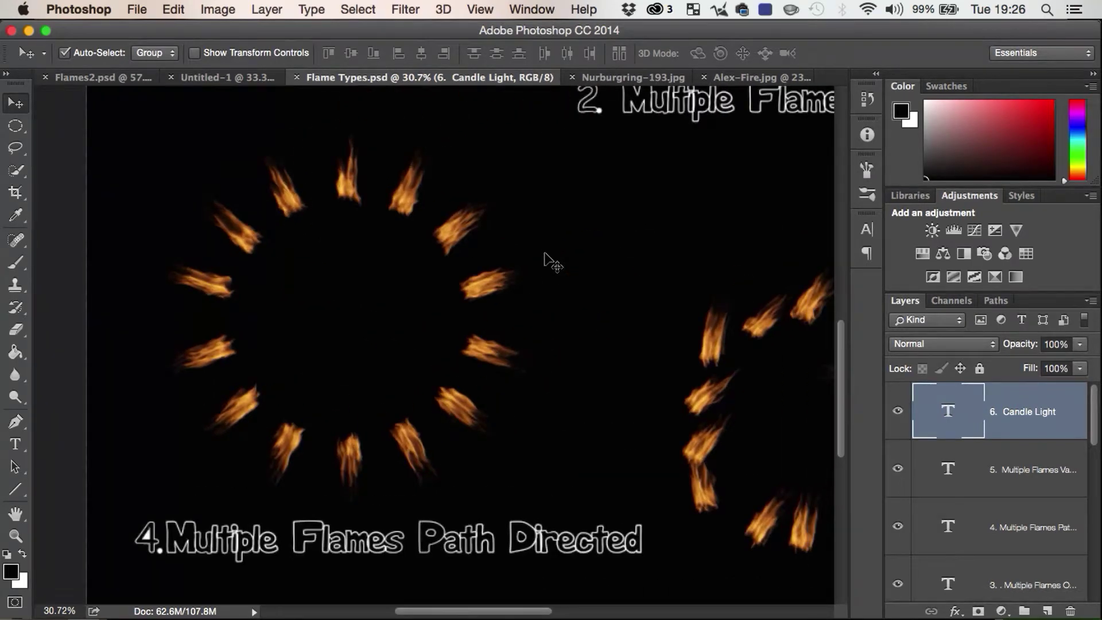
pyautogui.hscroll(-2, 508, 283)
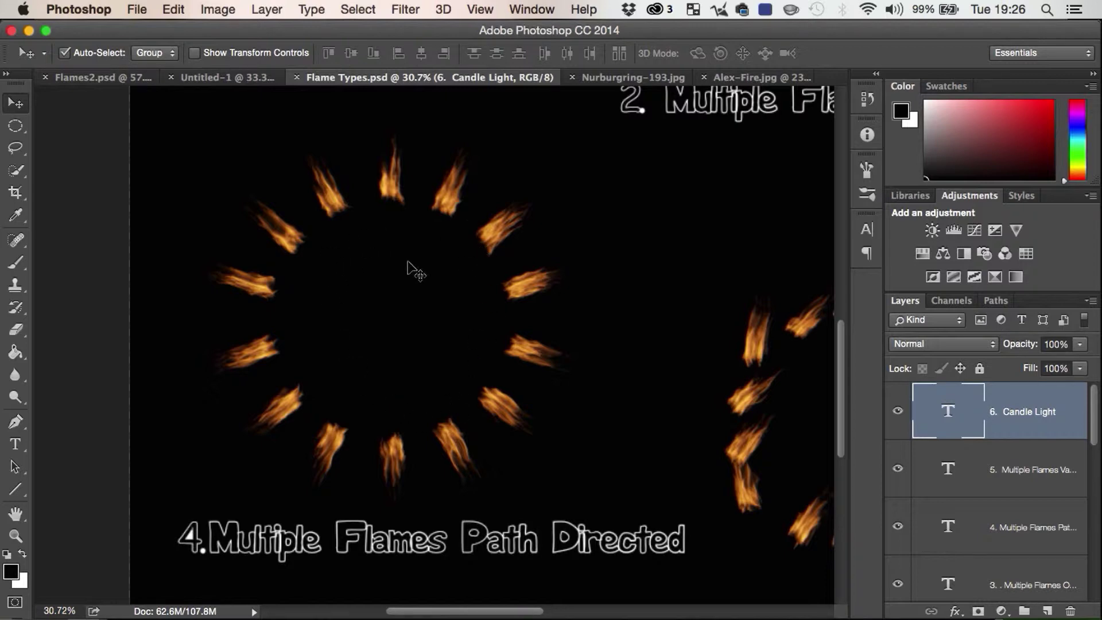
# Examine the Multiple Flames Various Angles sample and compare it with the Multiple Flames One Direction sample
pyautogui.hscroll(10, 409, 267)
pyautogui.scroll(-5, 409, 267)
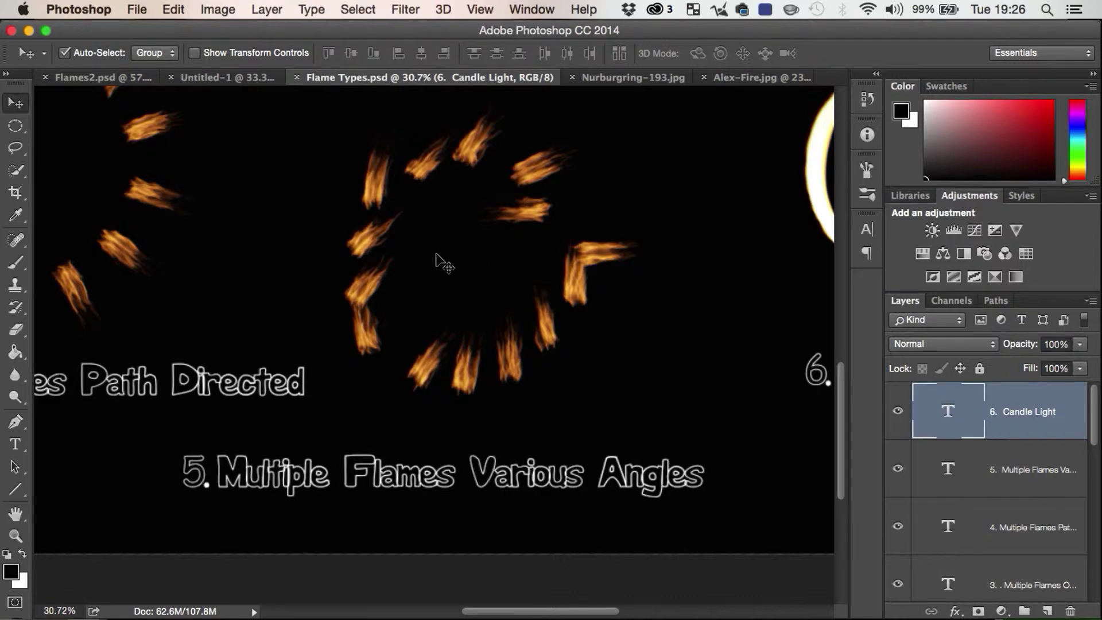
pyautogui.scroll(15, 438, 261)
pyautogui.scroll(-4, 430, 253)
pyautogui.hscroll(-2, 430, 253)
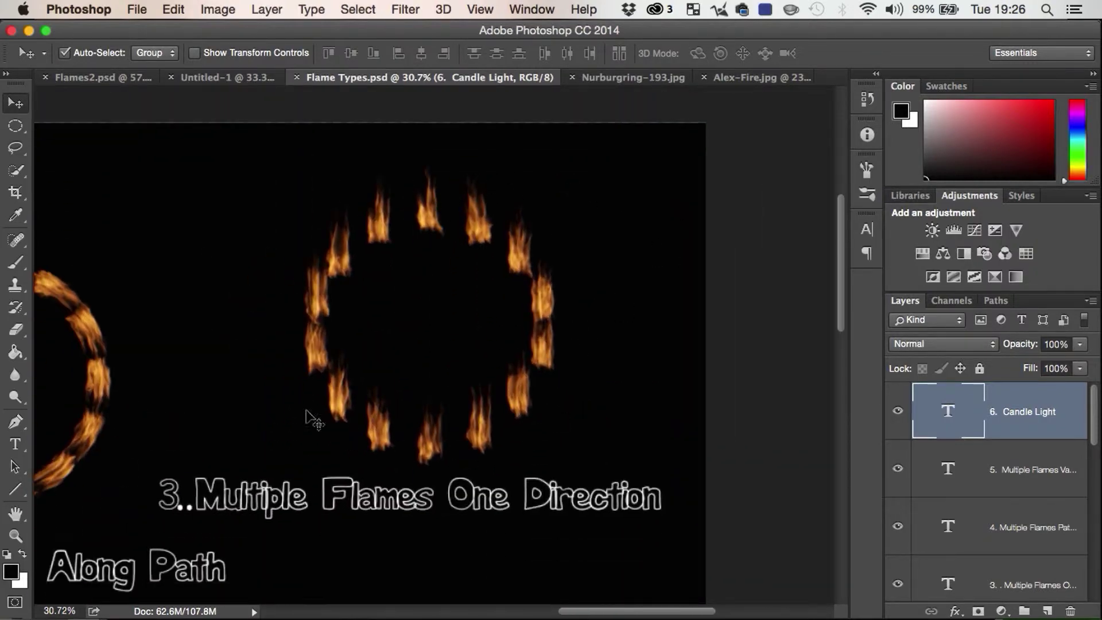
pyautogui.hscroll(8, 310, 418)
pyautogui.scroll(-5, 310, 418)
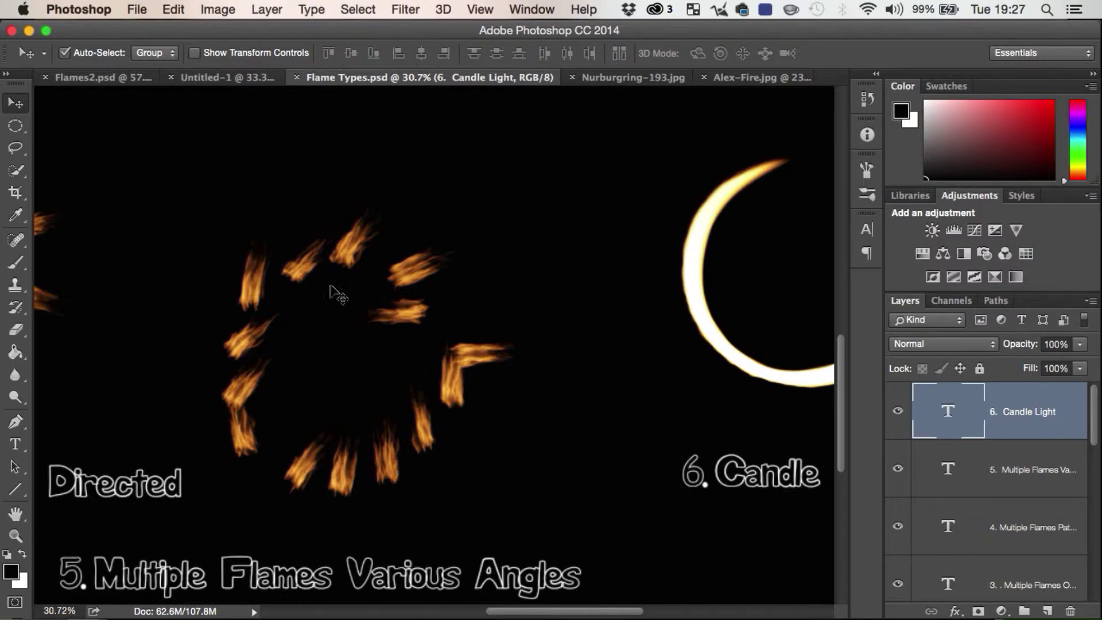
# Examine the Candle Light sample and view all six flame type samples together
pyautogui.hscroll(10, 360, 361)
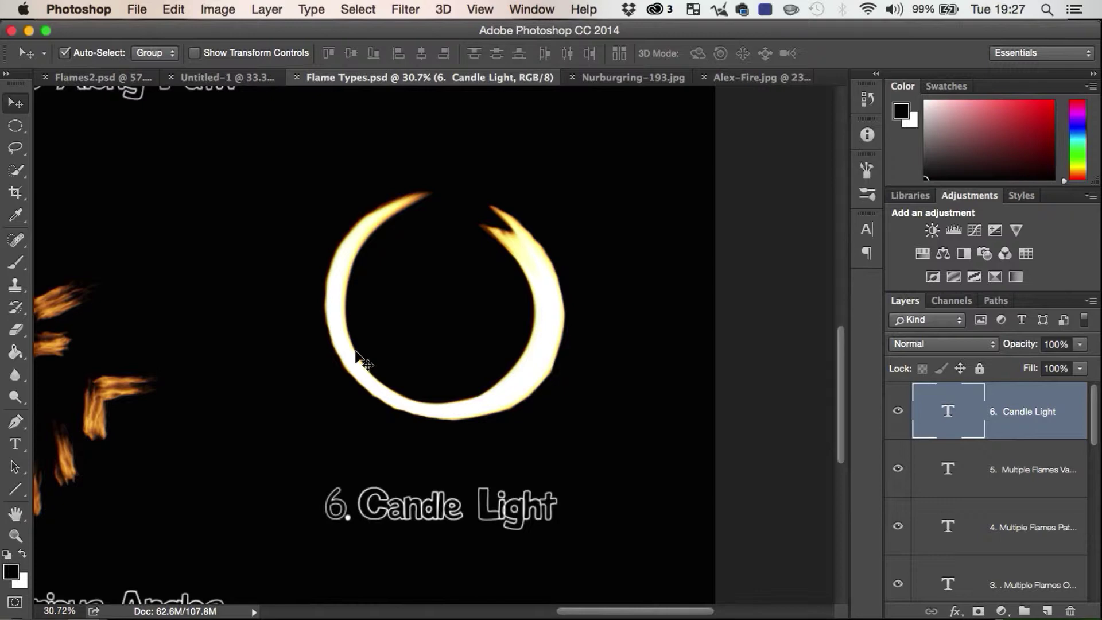
pyautogui.scroll(3, 315, 251)
pyautogui.hscroll(-2, 315, 250)
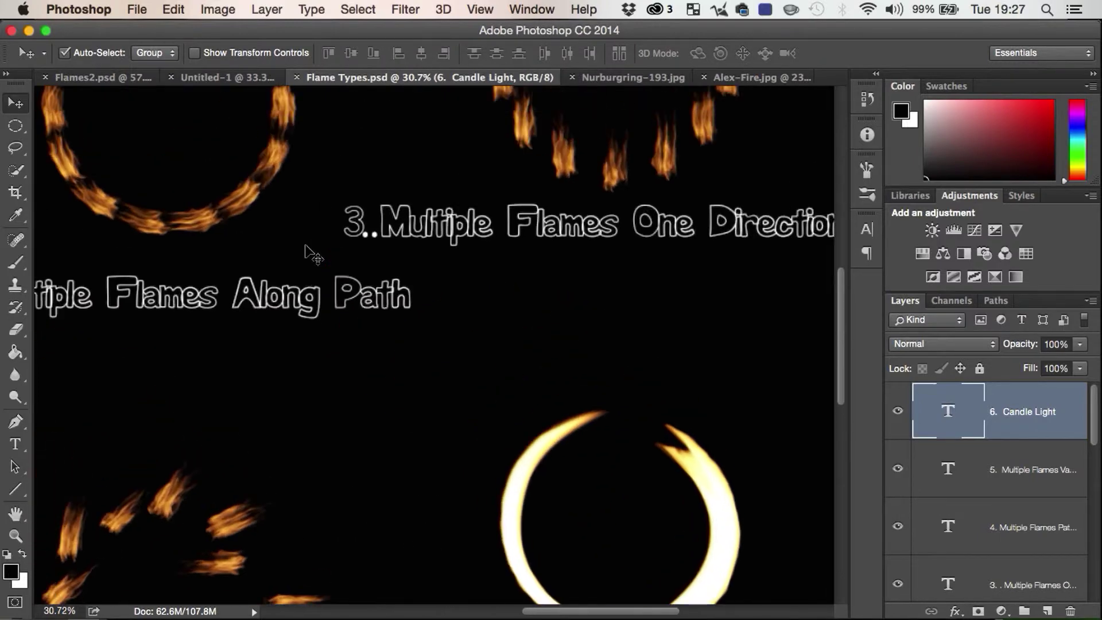
pyautogui.scroll(-1, 321, 254)
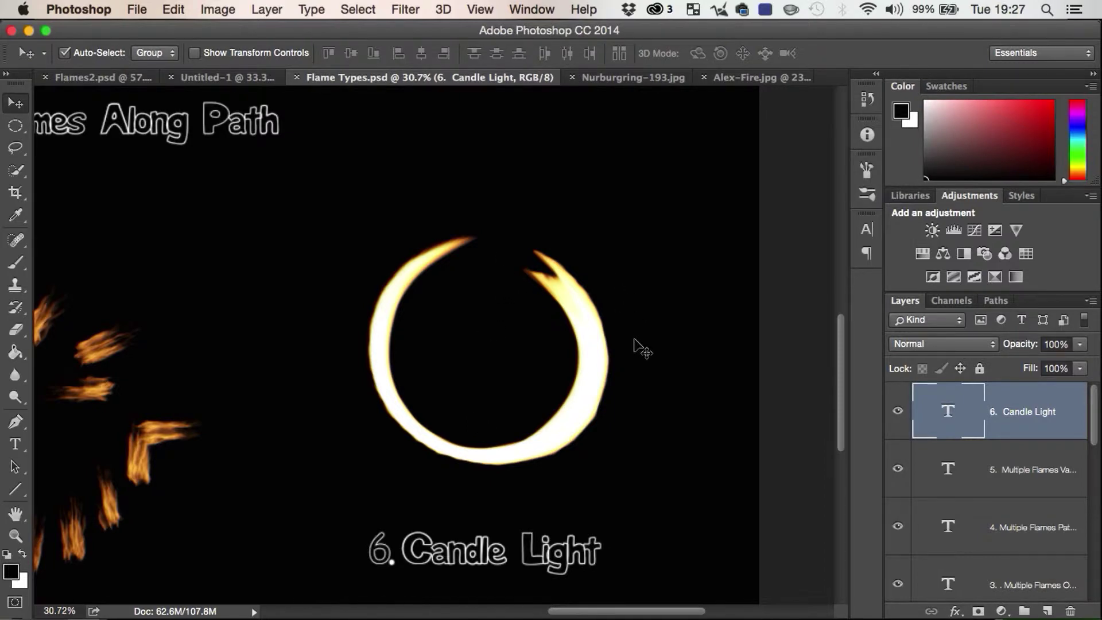
pyautogui.scroll(-5, 641, 349)
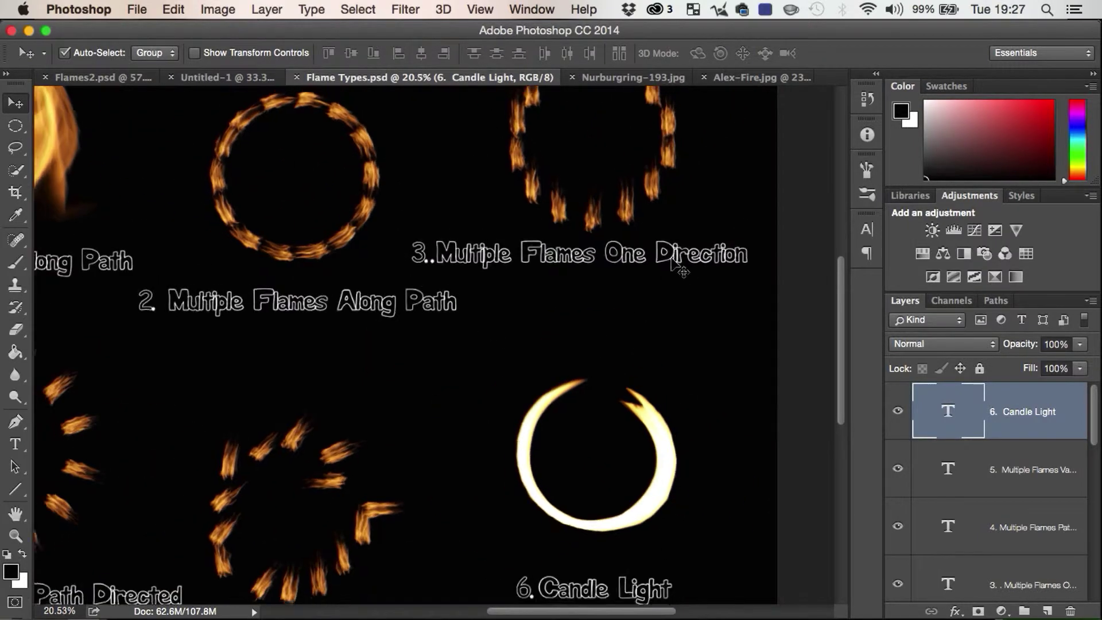
pyautogui.scroll(-2, 678, 267)
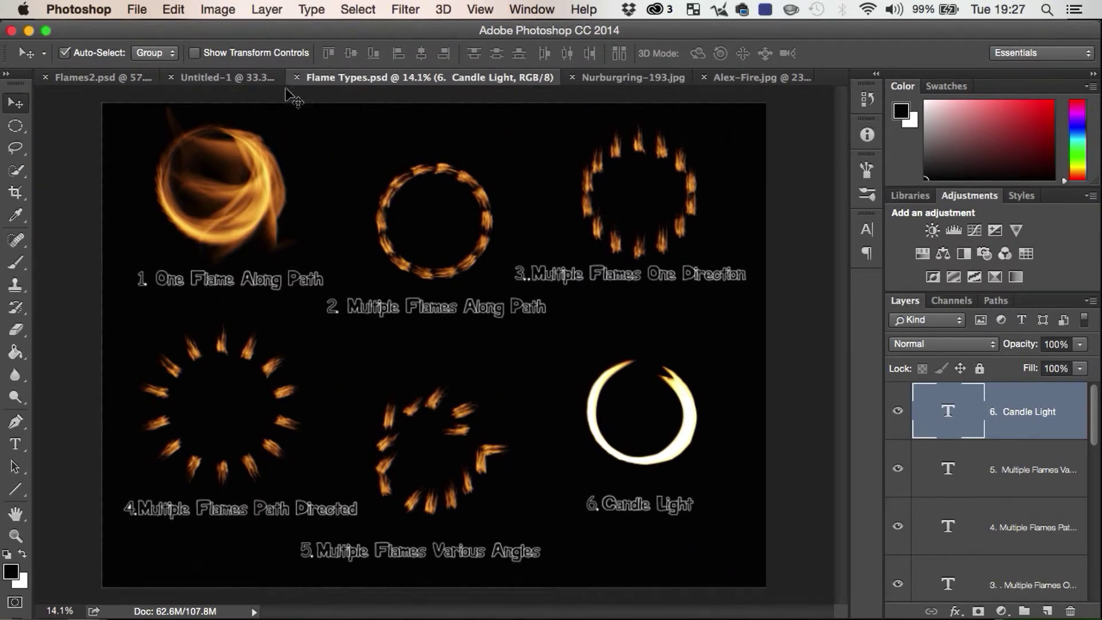
# Switch to the Untitled-1 document, delete its straight work path, and show the layer list again
pyautogui.click(236, 79)
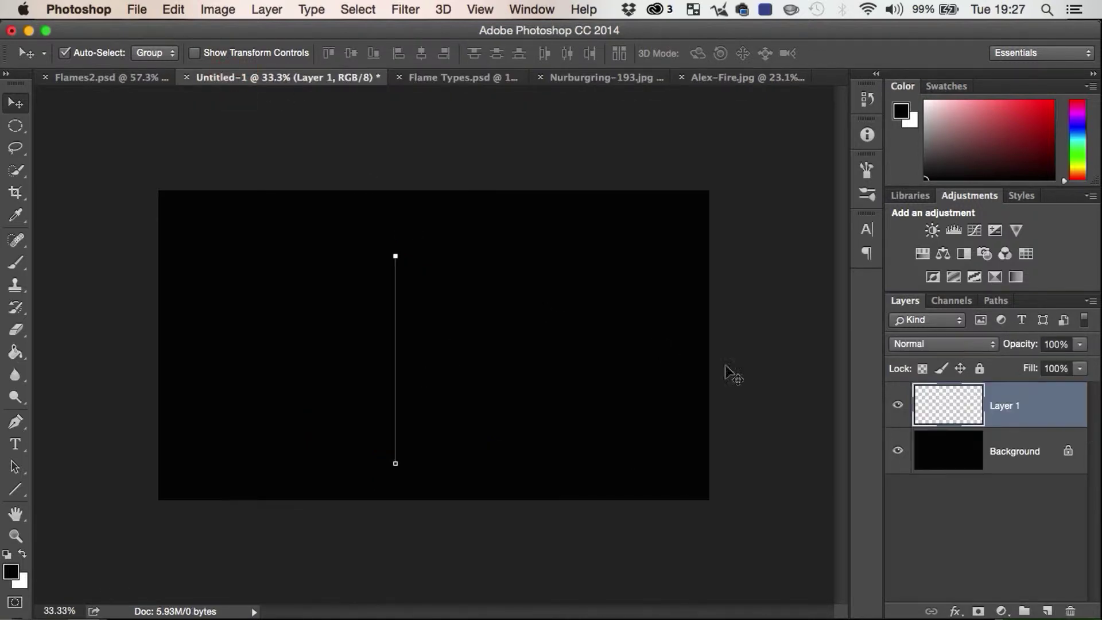
pyautogui.click(996, 300)
pyautogui.click(941, 321)
pyautogui.press('BackSpace')
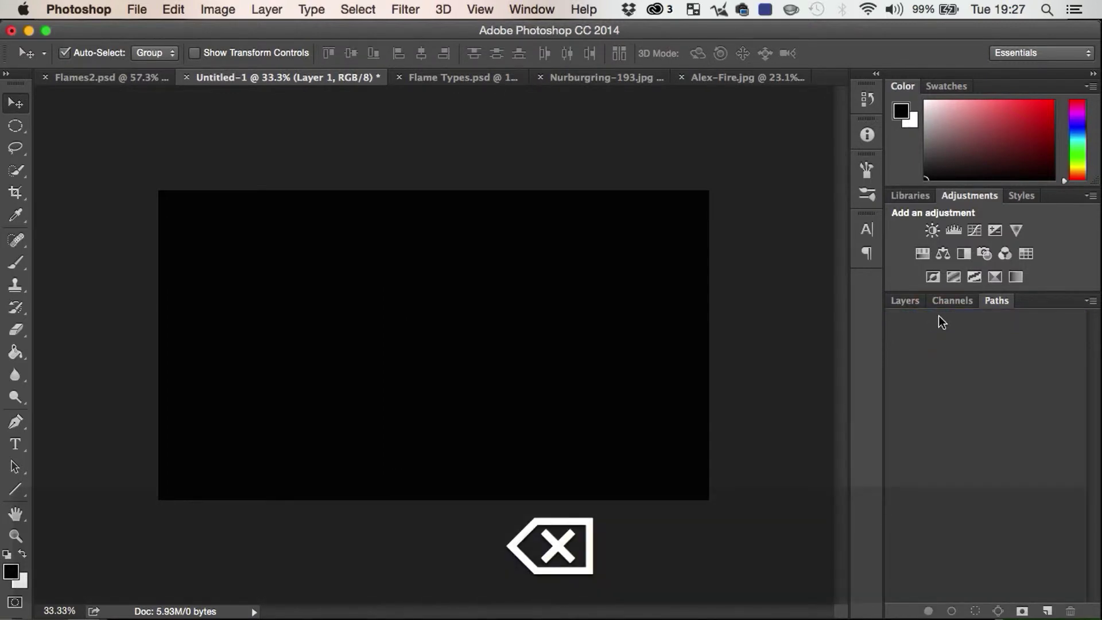
pyautogui.click(904, 300)
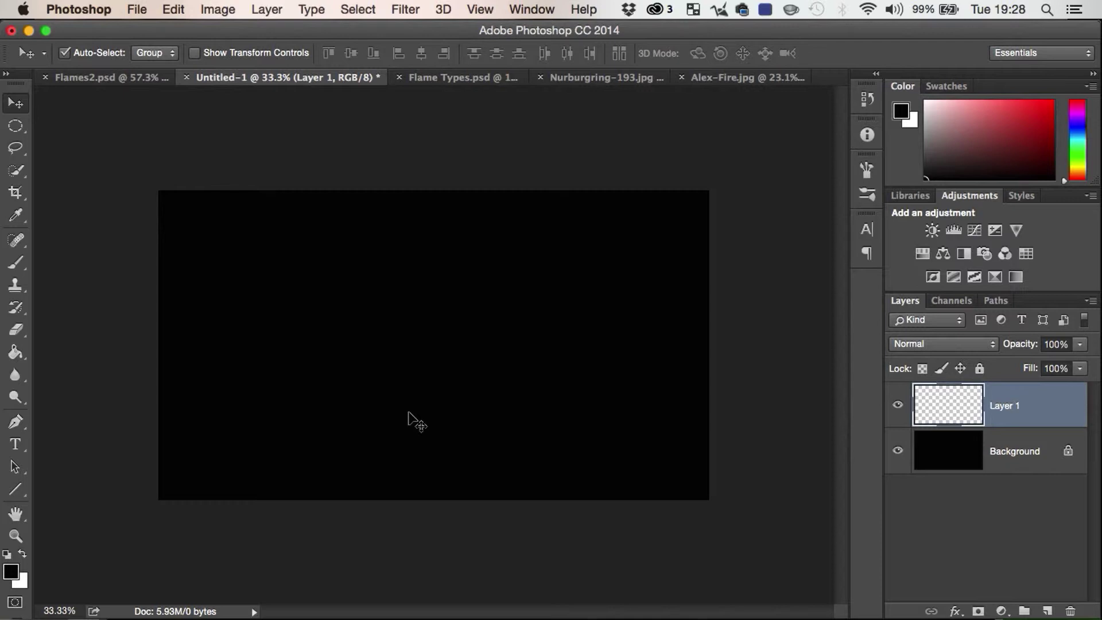
# Add the text "HELLO EXPLOSIONS" on Layer 1 and colour all of it white
pyautogui.press('t')
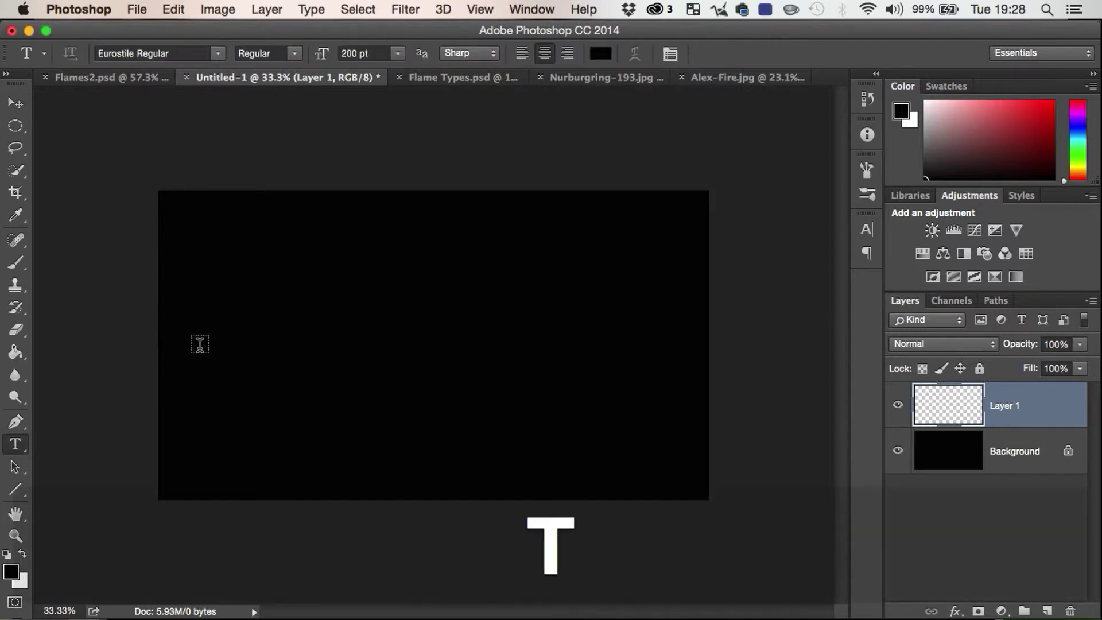
pyautogui.click(219, 345)
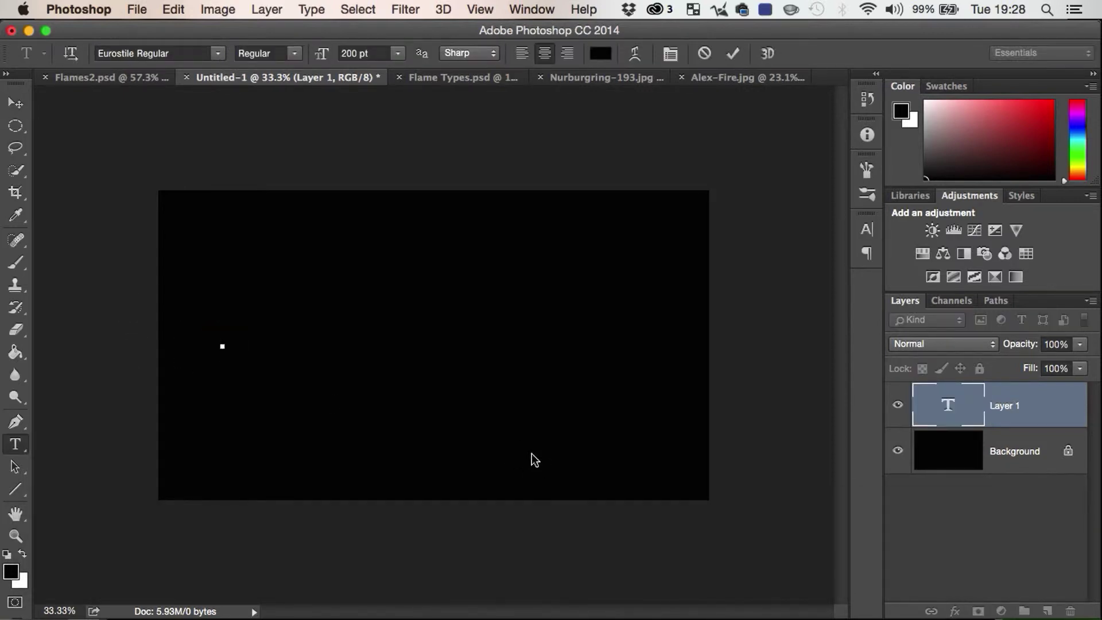
pyautogui.write('LOELO')
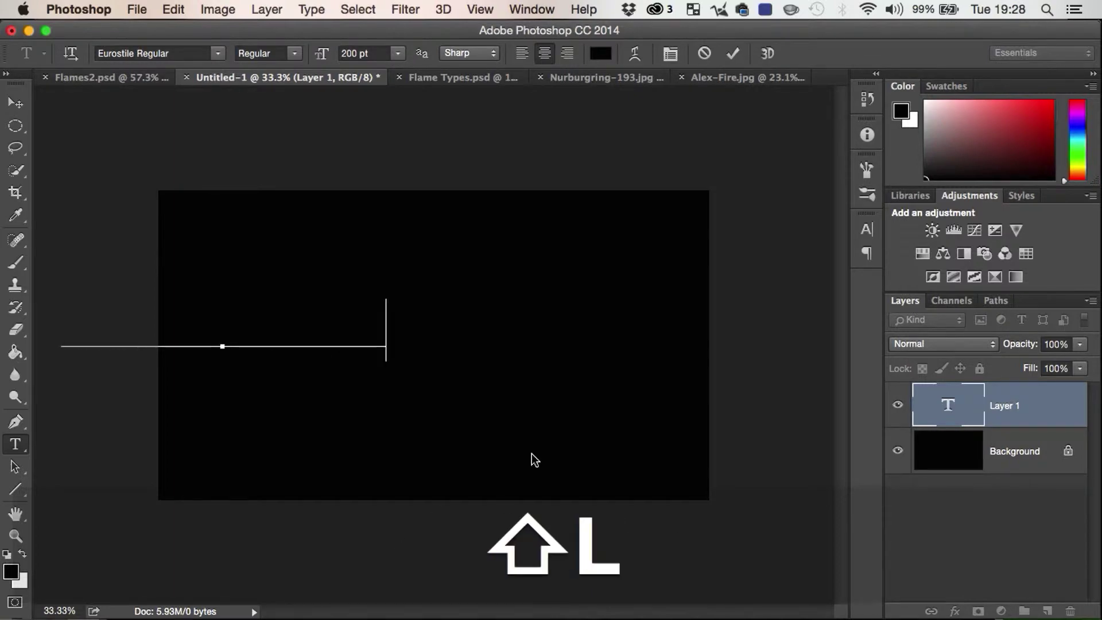
pyautogui.press('super+a')
pyautogui.click(600, 53)
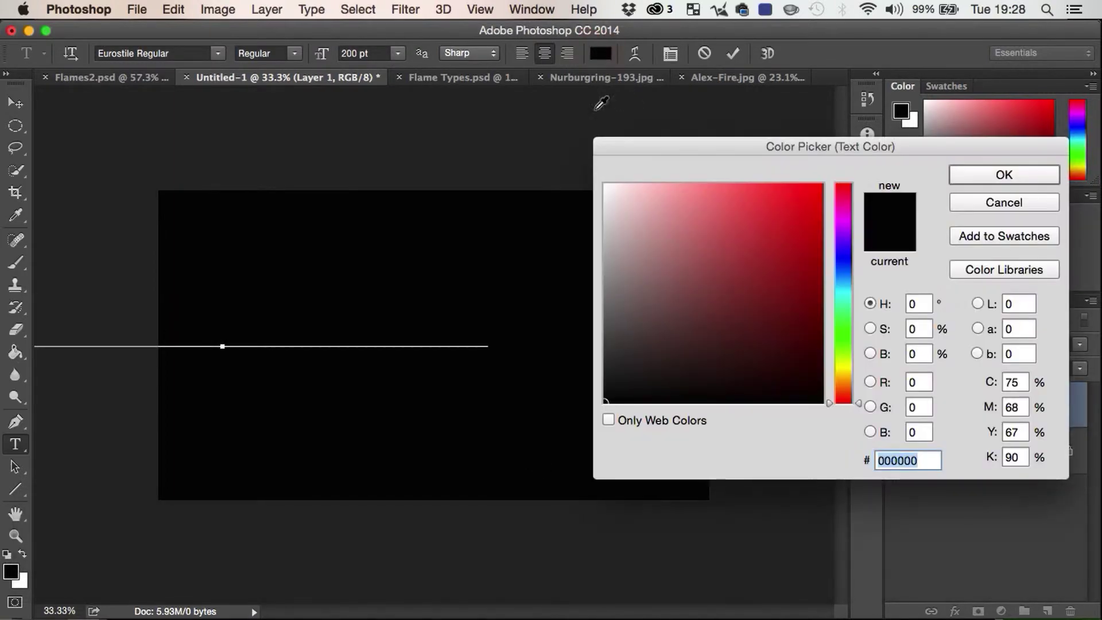
pyautogui.moveTo(620, 211); pyautogui.dragTo(576, 181)
pyautogui.press('Return')
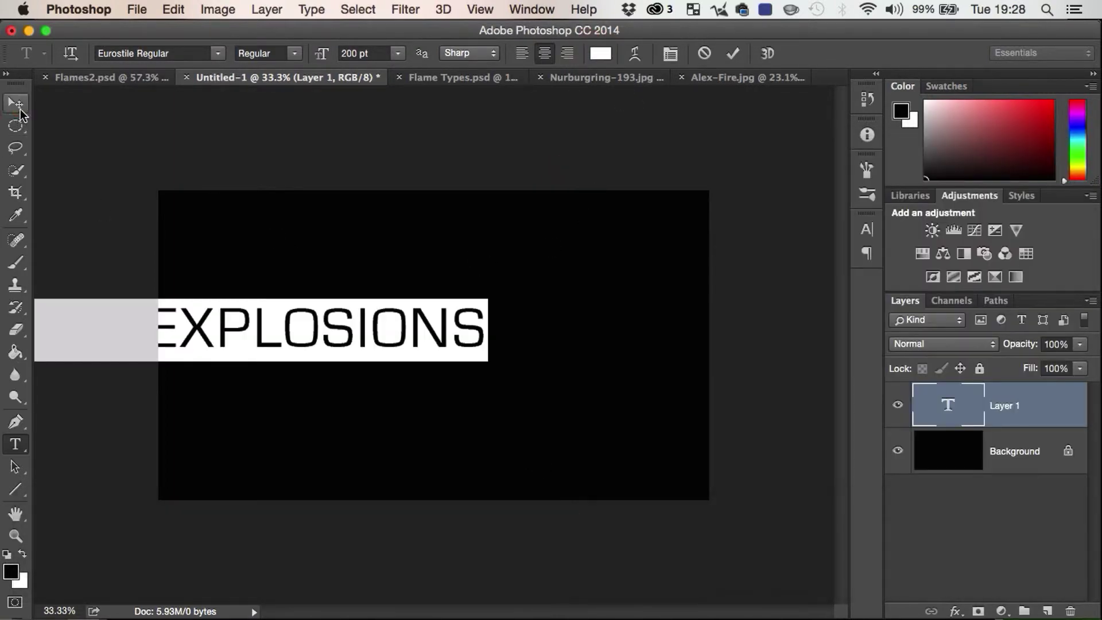
# Move the HELLO EXPLOSIONS text to the middle of the canvas and scale it down to about 83%
pyautogui.click(15, 102)
pyautogui.moveTo(317, 331); pyautogui.dragTo(527, 342)
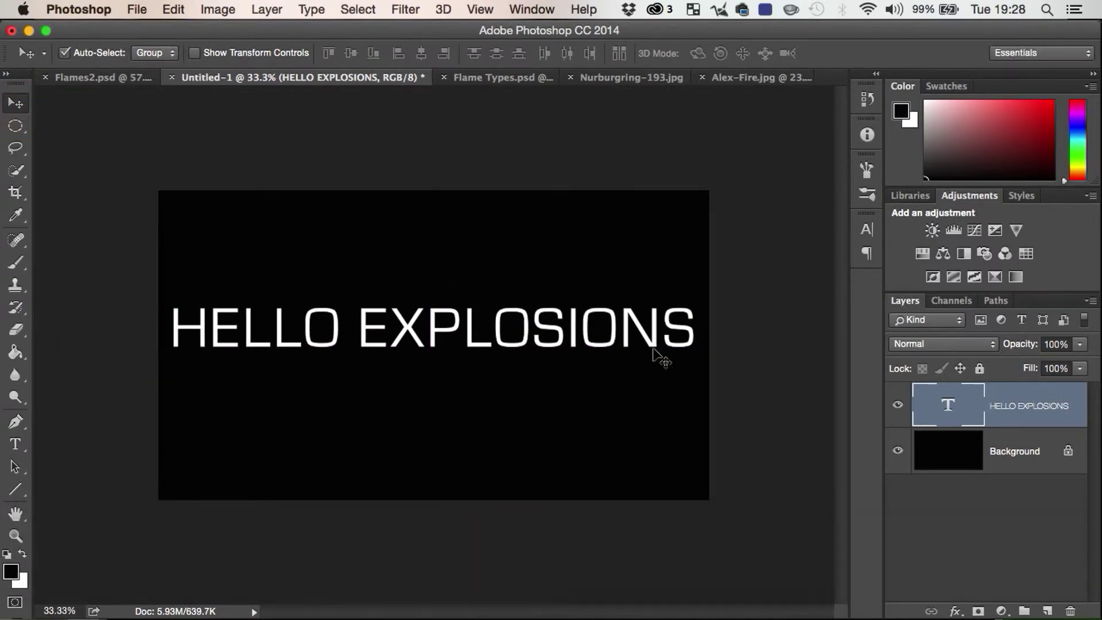
pyautogui.press('super+t')
pyautogui.moveTo(700, 362); pyautogui.dragTo(607, 339)
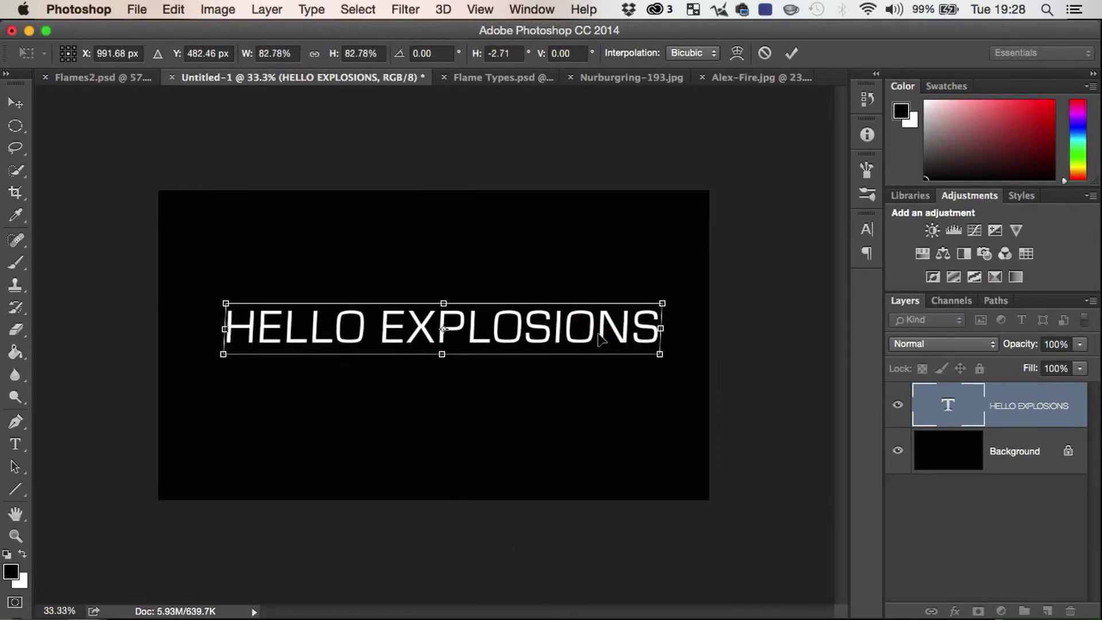
pyautogui.press('Return')
# Create a work path from the HELLO EXPLOSIONS text layer and hide that layer
pyautogui.rightClick(998, 401)
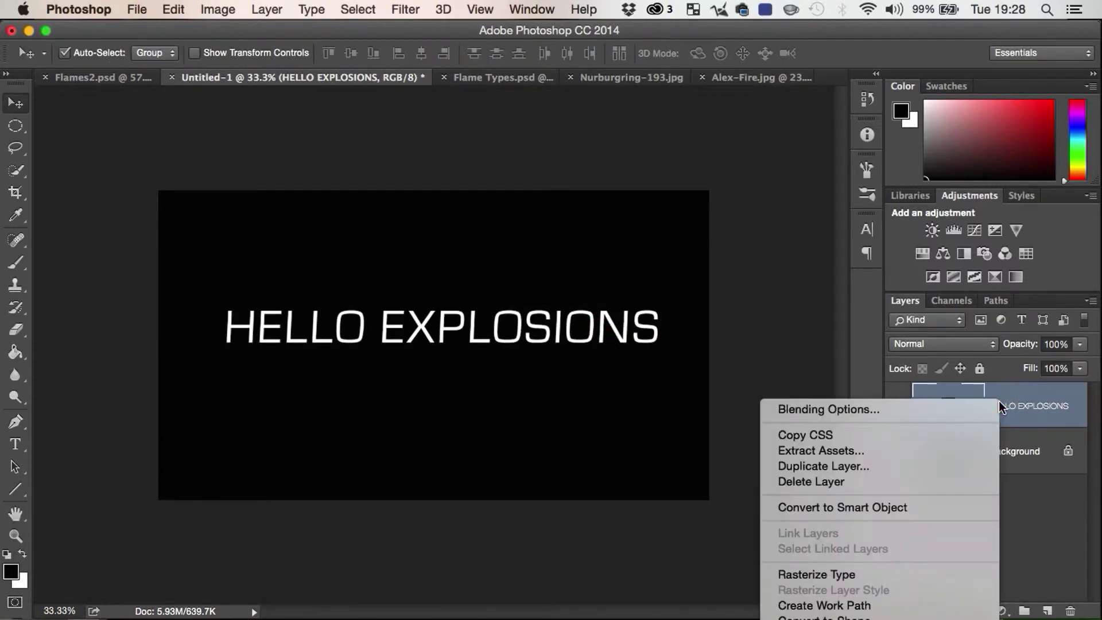
pyautogui.click(889, 607)
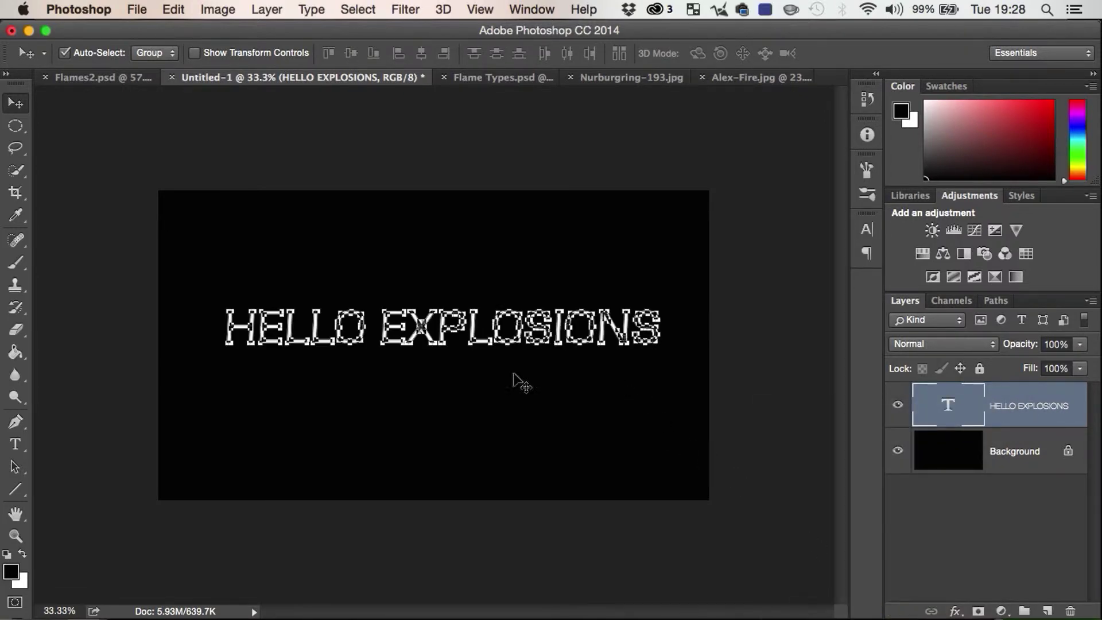
pyautogui.click(897, 404)
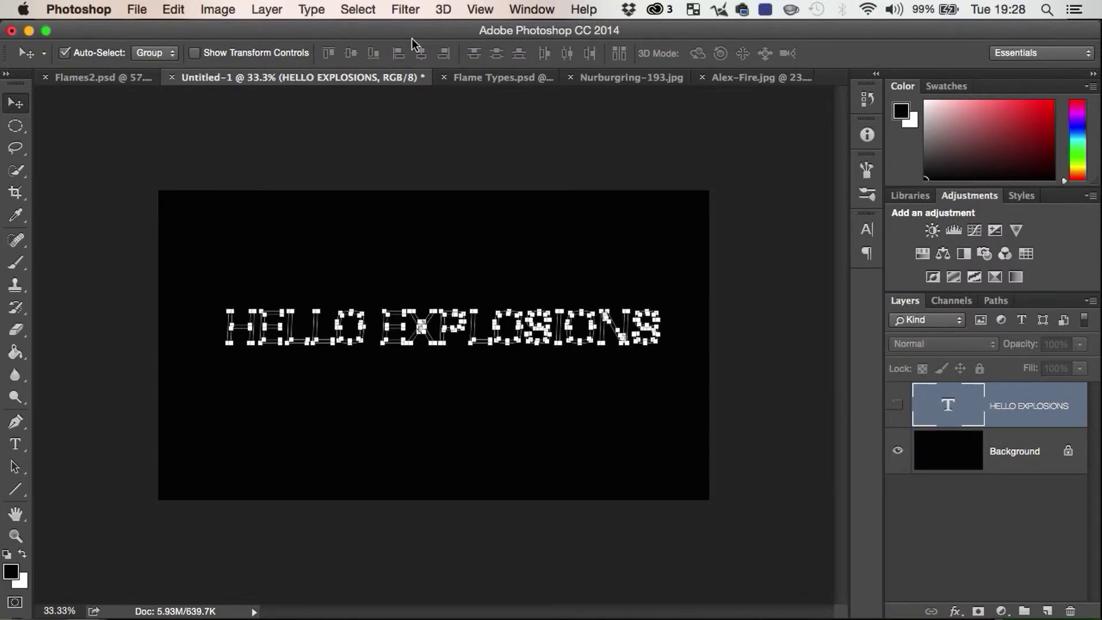
# Add a new empty layer above the hidden HELLO EXPLOSIONS text layer and start the Flame render filter on it
pyautogui.click(418, 11)
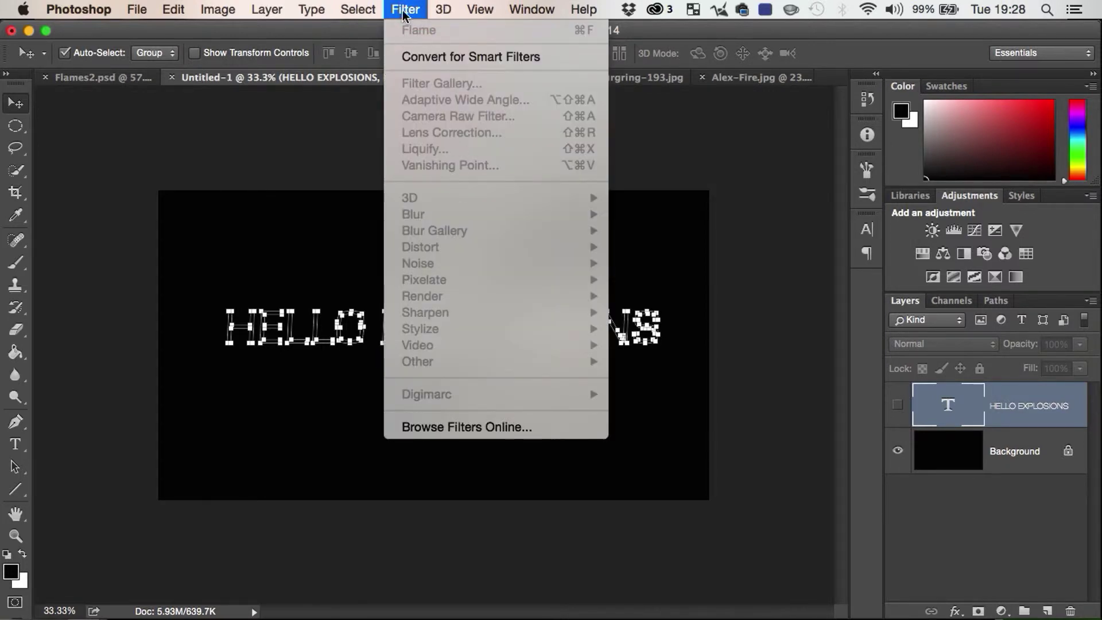
pyautogui.click(403, 12)
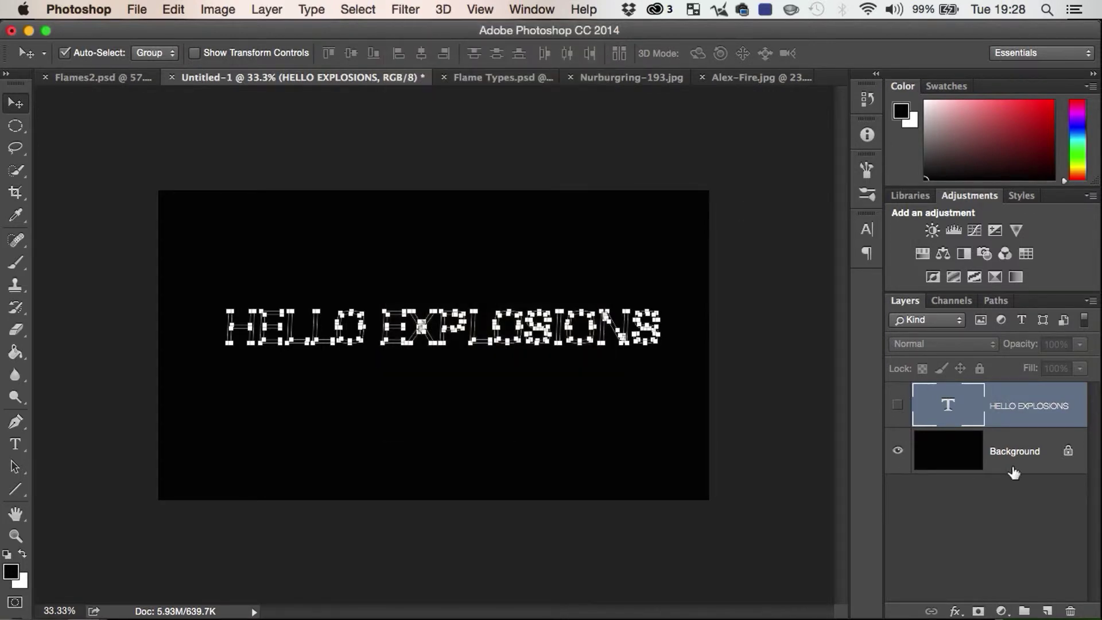
pyautogui.click(1046, 611)
pyautogui.click(396, 7)
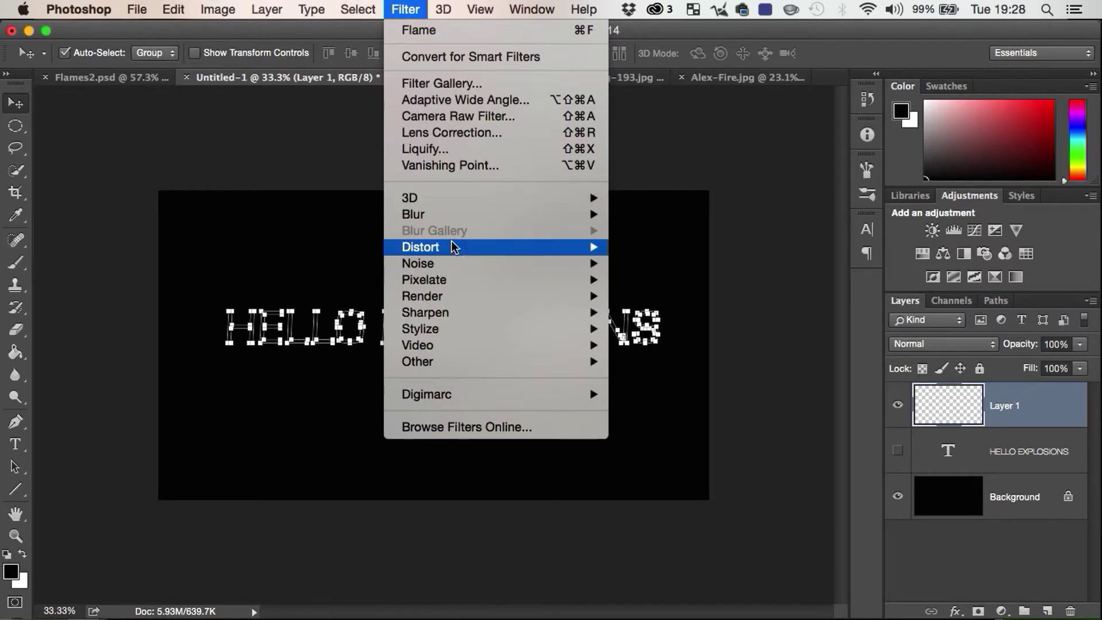
pyautogui.moveTo(476, 296)
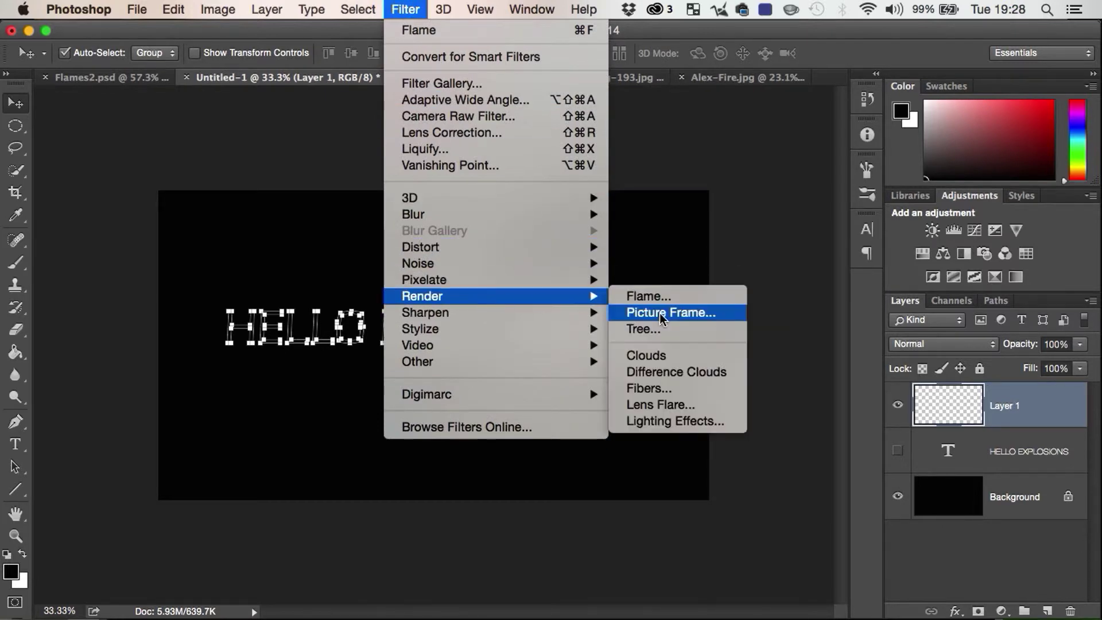
pyautogui.click(714, 298)
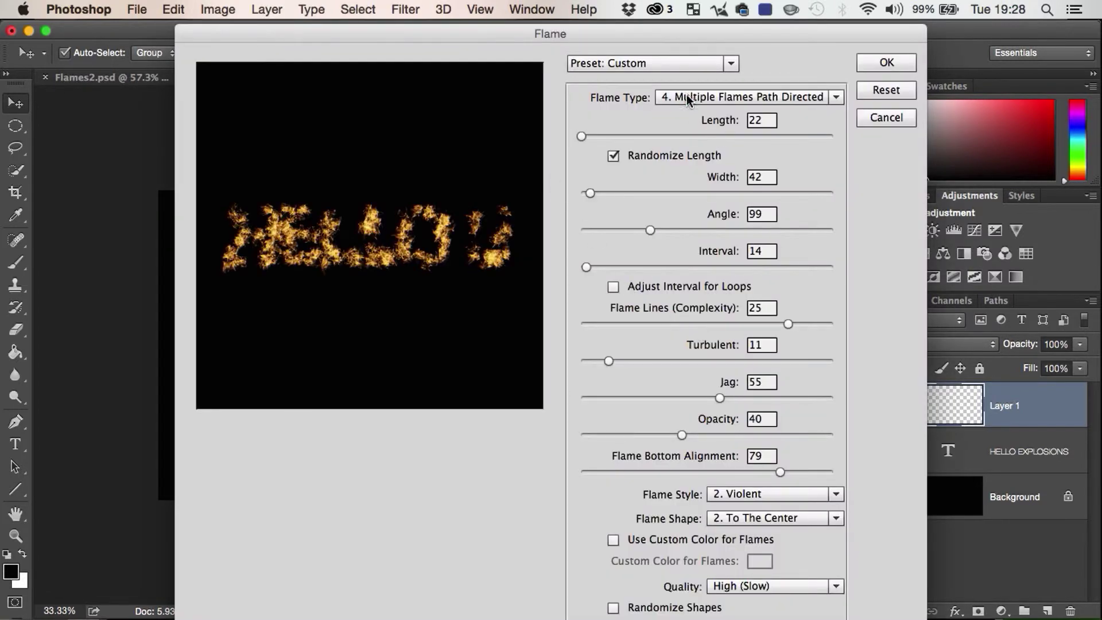
# Set the flame type to 3. Multiple Flames One Direction, with length 100 and Draft (Fast) quality
pyautogui.click(688, 100)
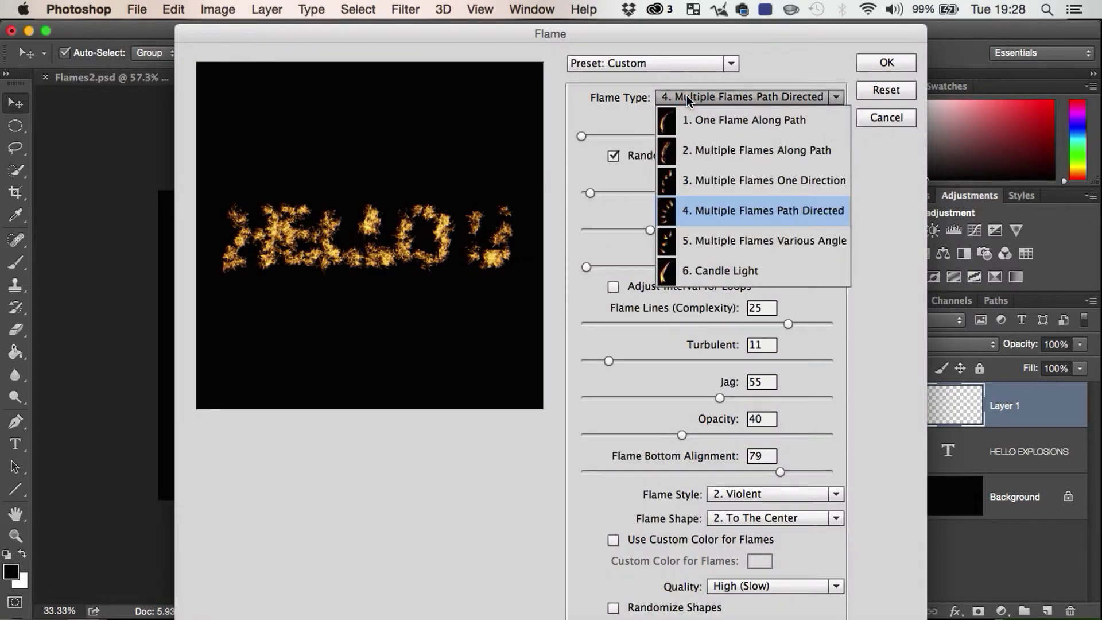
pyautogui.click(725, 175)
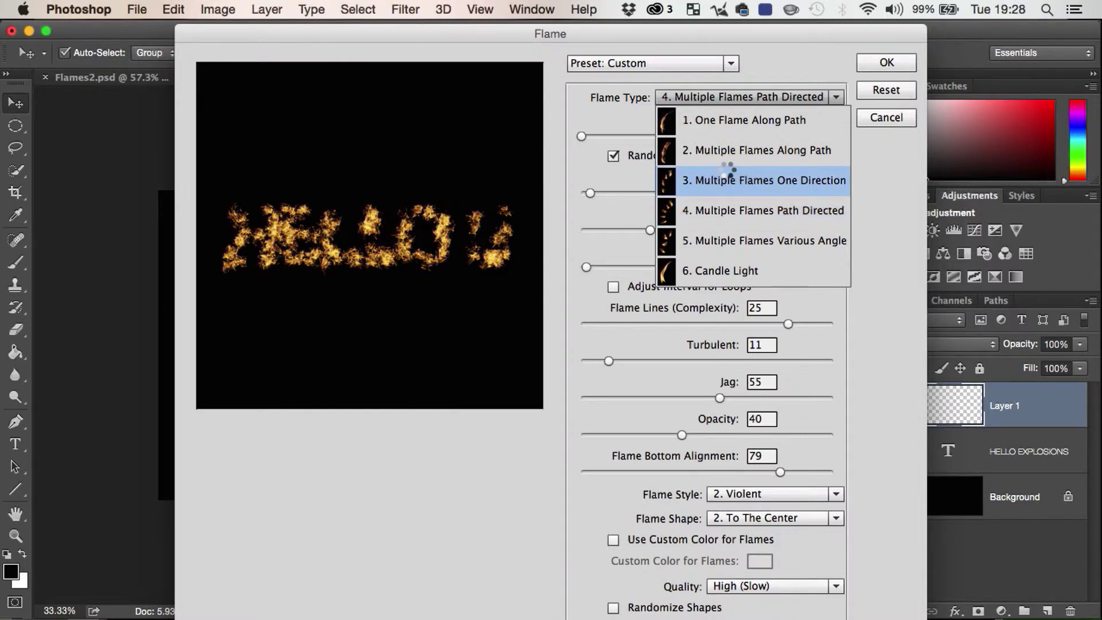
pyautogui.click(601, 134)
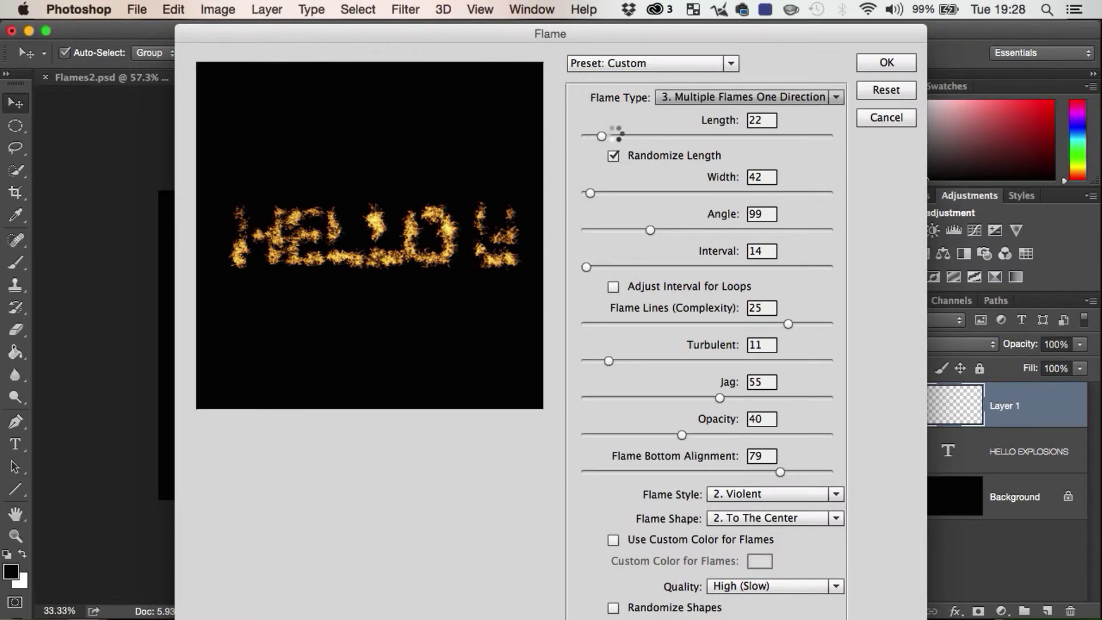
pyautogui.click(753, 590)
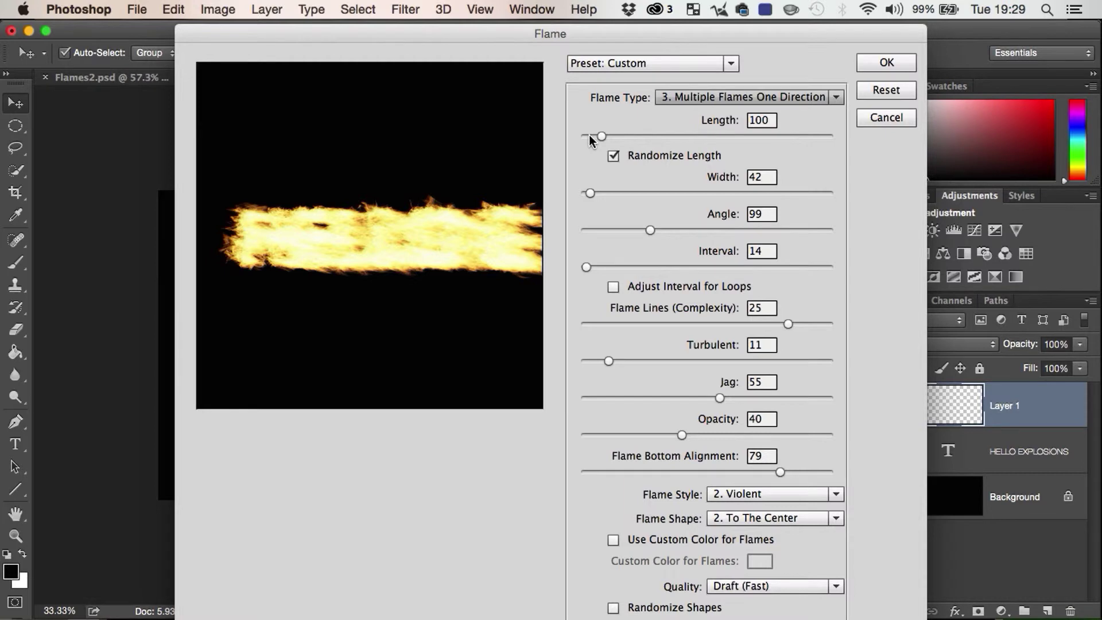
# Shorten the flames, trying lengths of 53 and 46 before setting the length to 20
pyautogui.click(589, 137)
pyautogui.click(589, 136)
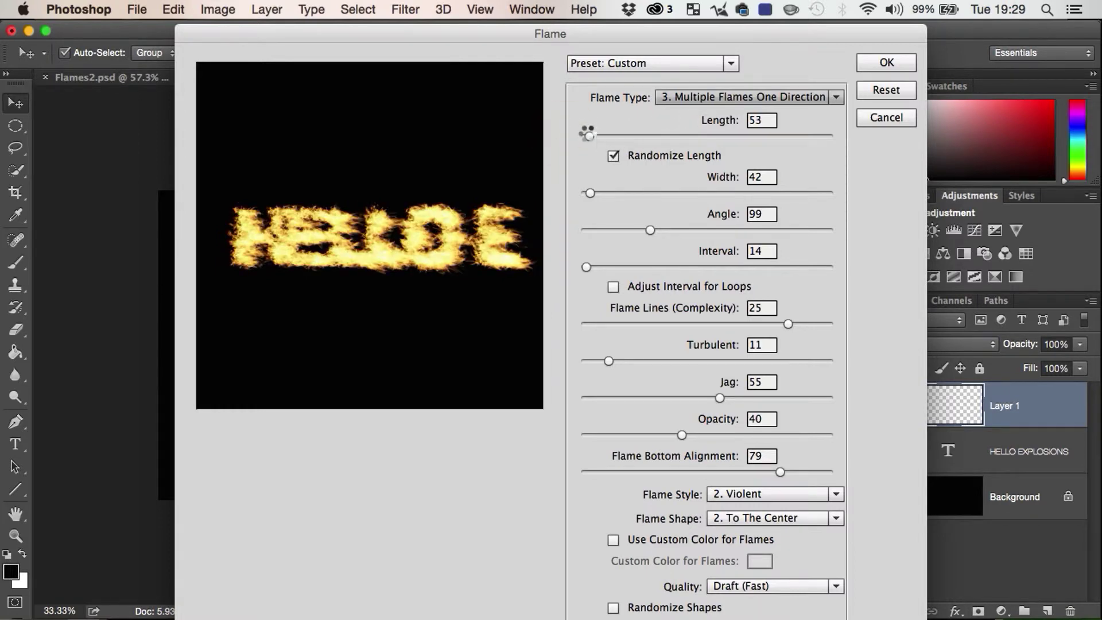
pyautogui.click(587, 135)
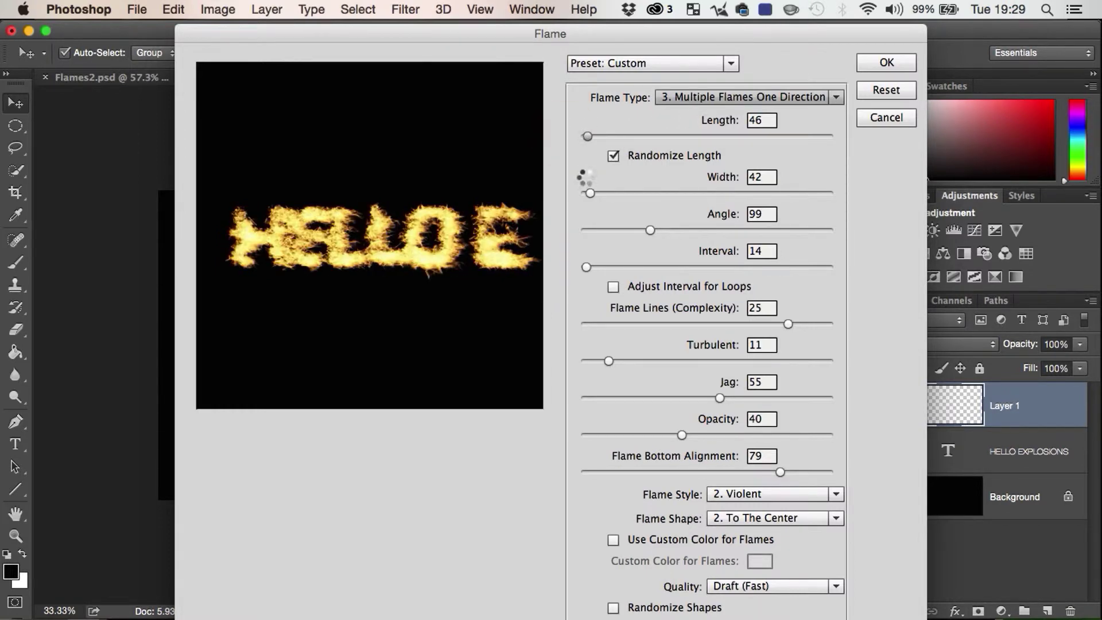
pyautogui.doubleClick(756, 121)
pyautogui.write('20')
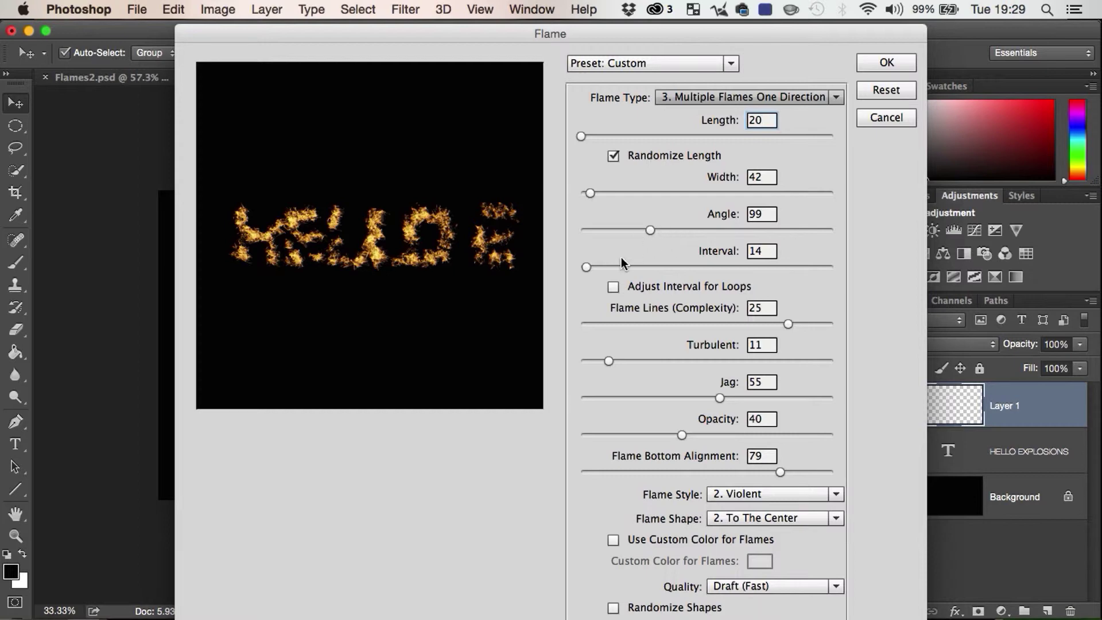
# Set the flame interval to 10 with Adjust Interval for Loops enabled, and set the flame width to 25
pyautogui.moveTo(586, 267); pyautogui.dragTo(577, 267)
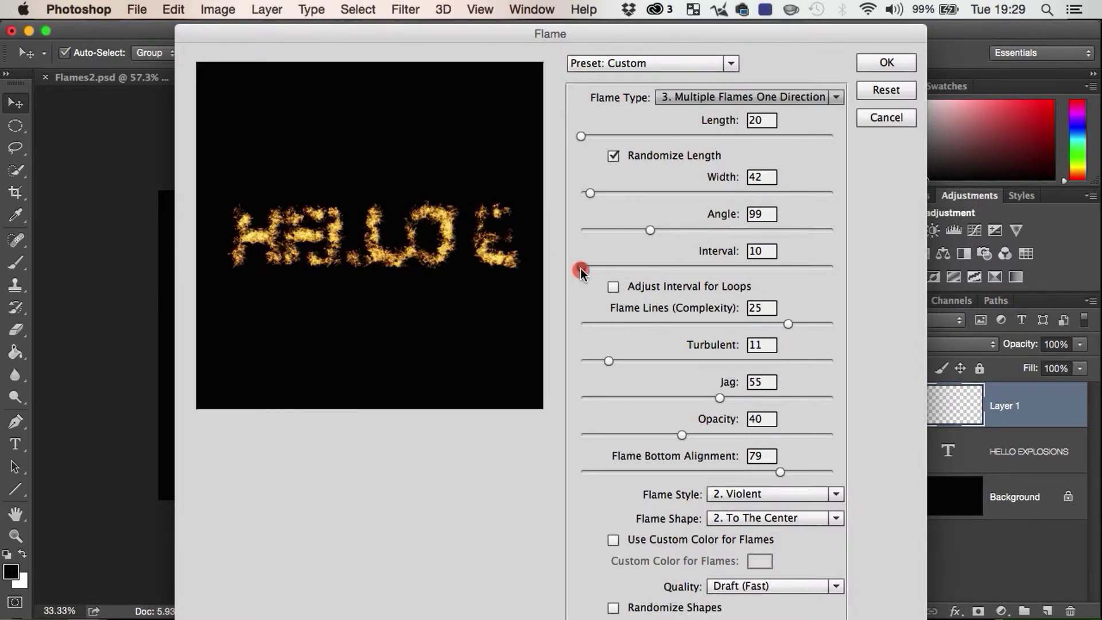
pyautogui.click(614, 286)
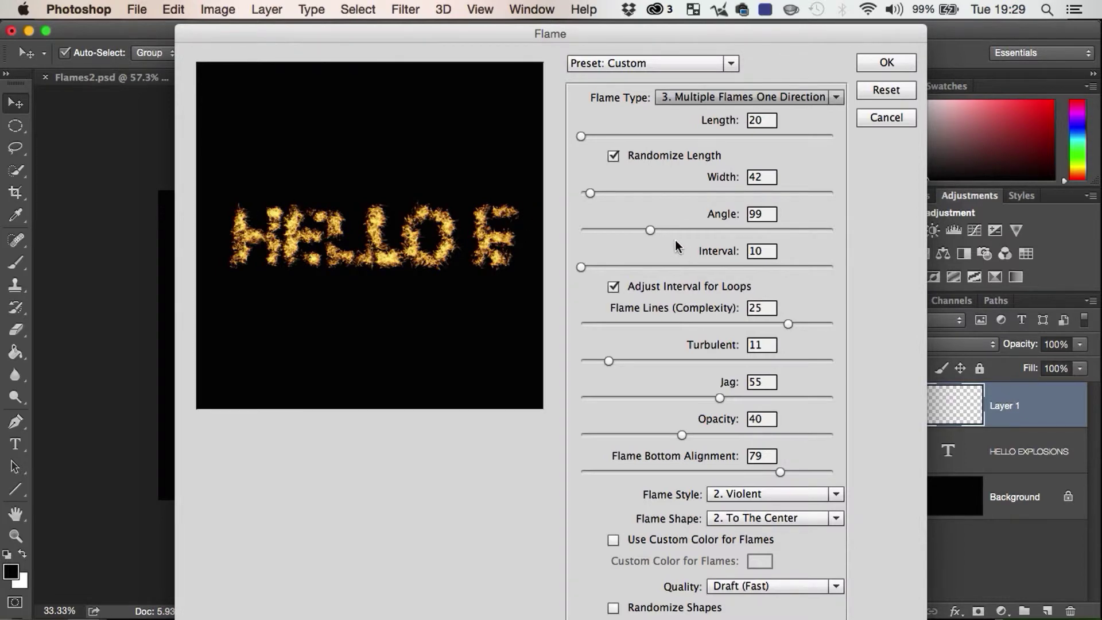
pyautogui.doubleClick(761, 177)
pyautogui.write('29')
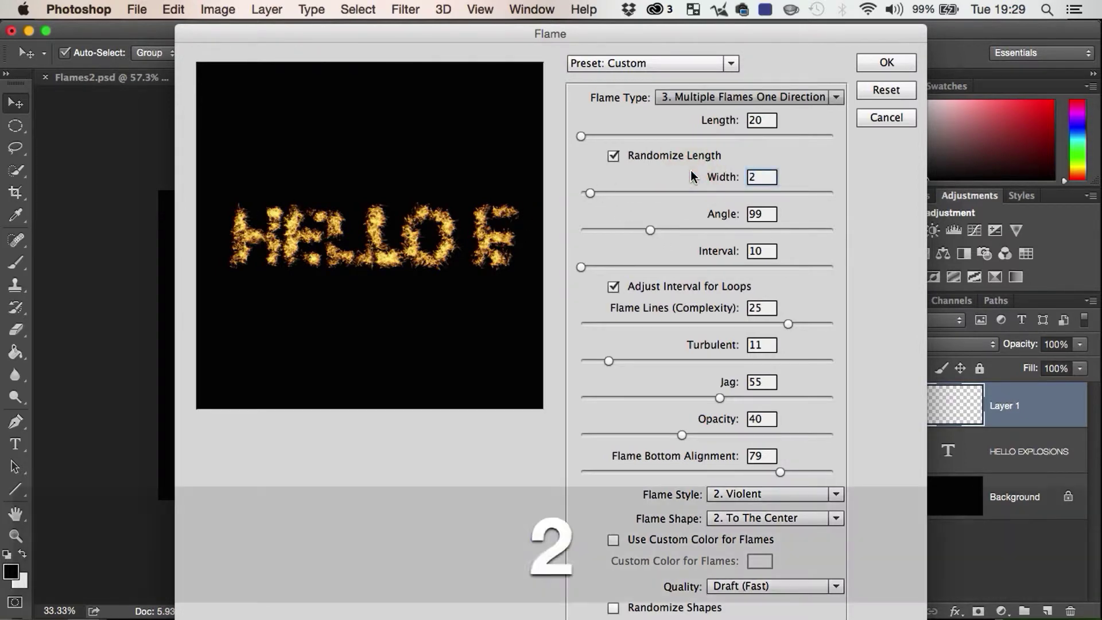
pyautogui.press('BackSpace')
pyautogui.write('5')
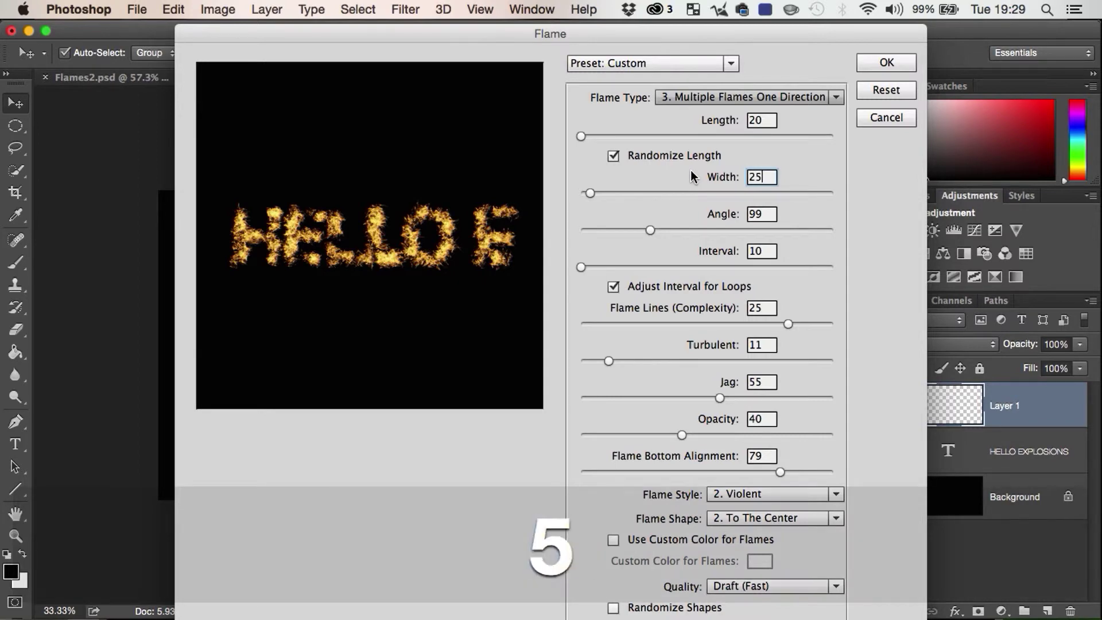
pyautogui.click(763, 214)
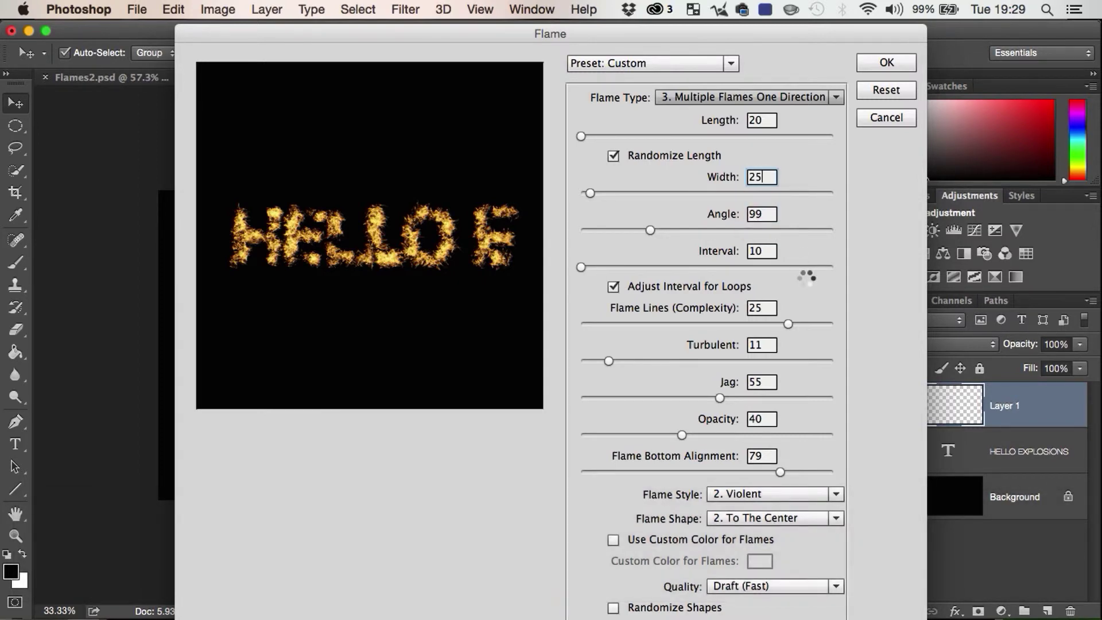
pyautogui.press('Tab')
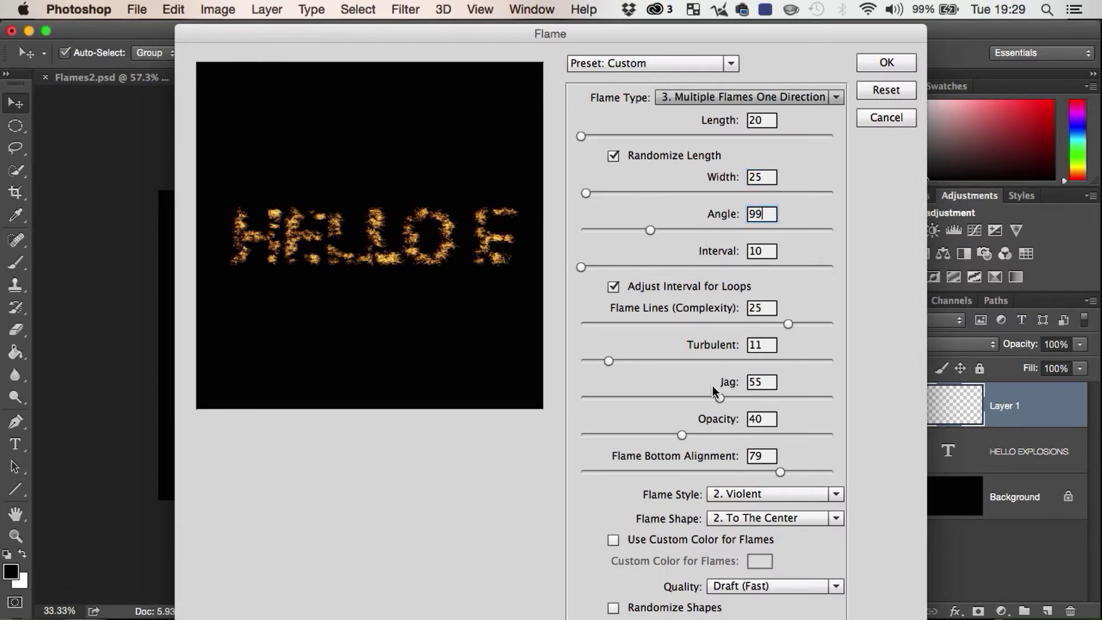
# Set the flame opacity to 46 and the flame shape to 1. Parallel, and render the flames onto the layer
pyautogui.click(697, 435)
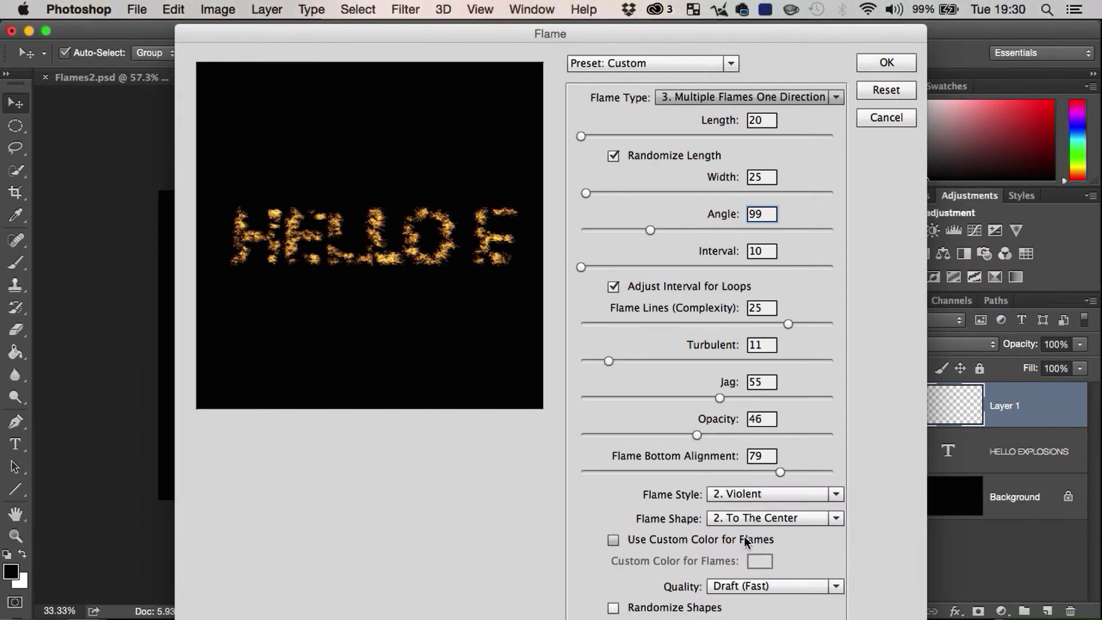
pyautogui.click(762, 517)
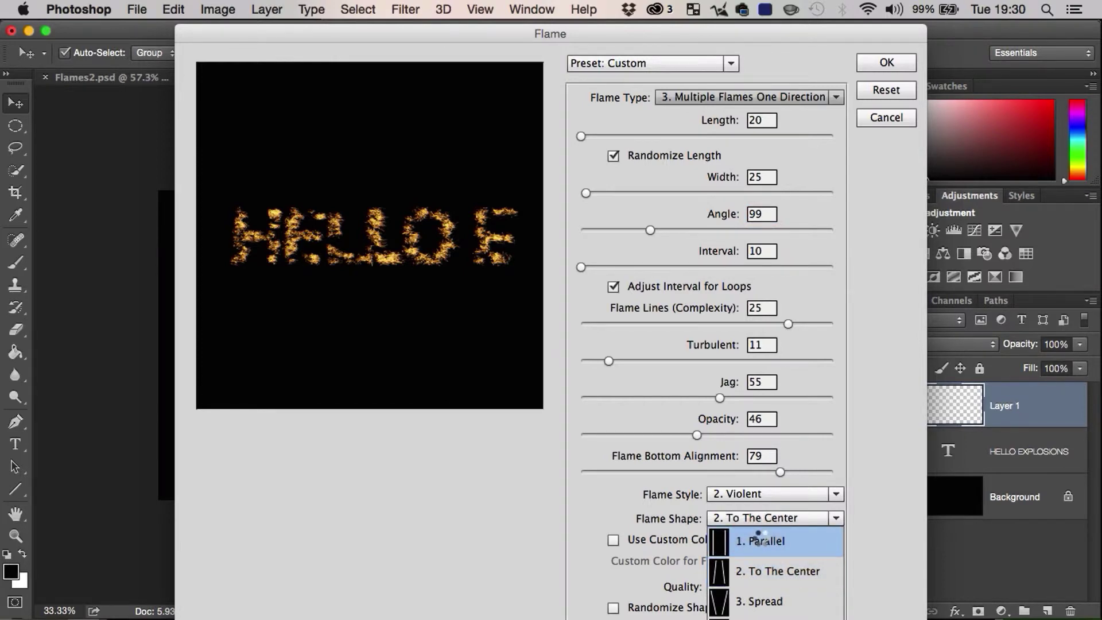
pyautogui.click(763, 540)
pyautogui.click(877, 63)
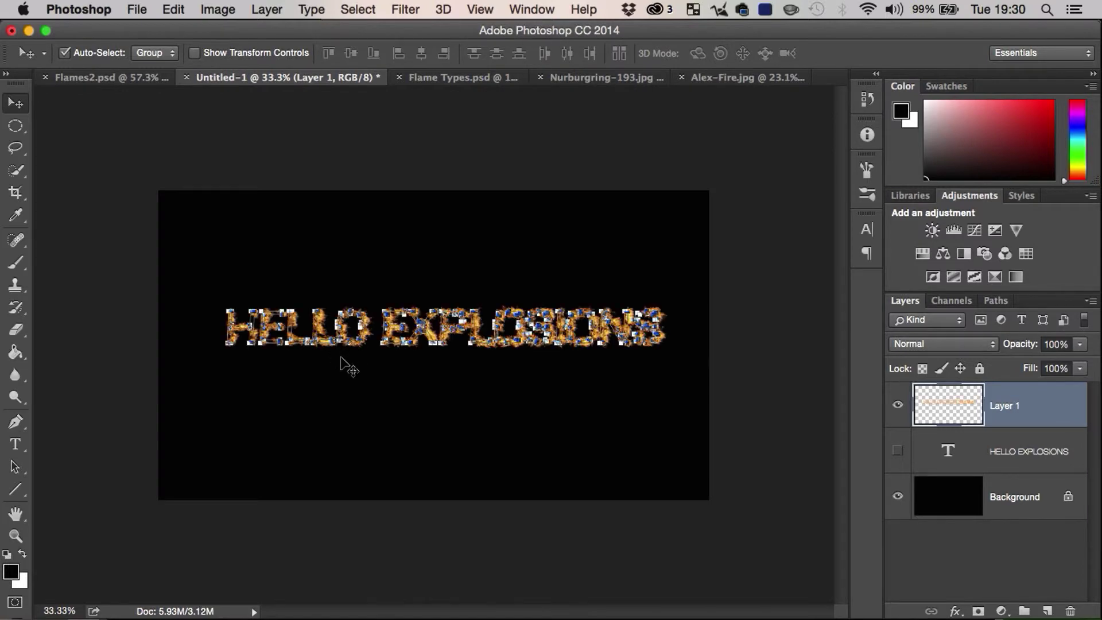
# Deselect the work path so its outline is hidden, and inspect the flaming HELLO EXPLOSIONS text up close
pyautogui.click(1012, 557)
pyautogui.click(962, 297)
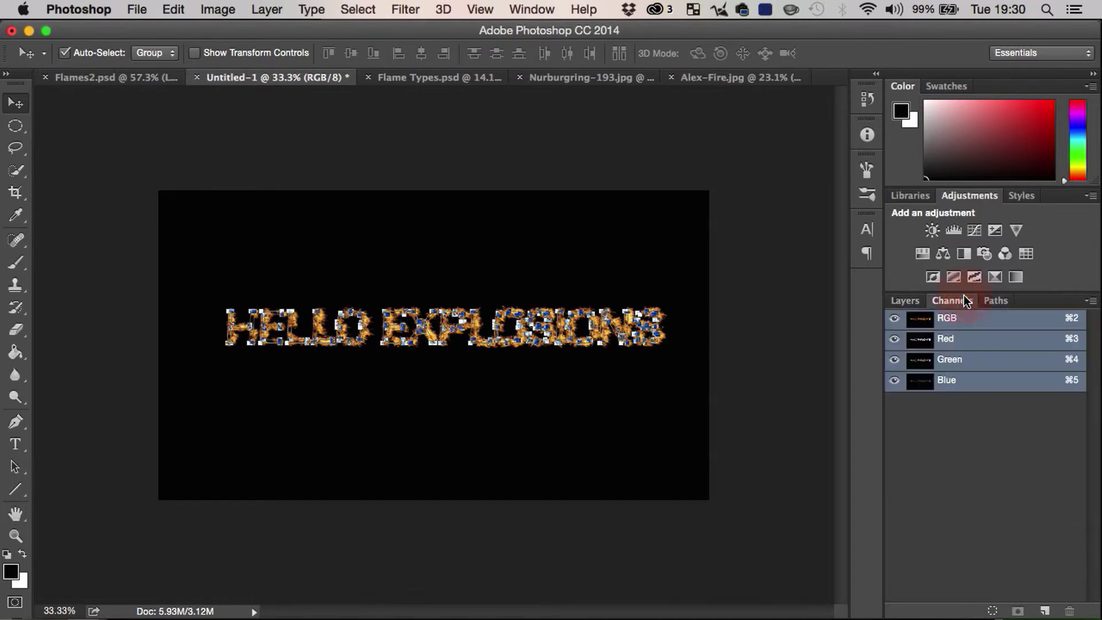
pyautogui.click(1000, 301)
pyautogui.keyDown('super'); pyautogui.click(922, 317); pyautogui.keyUp('super')
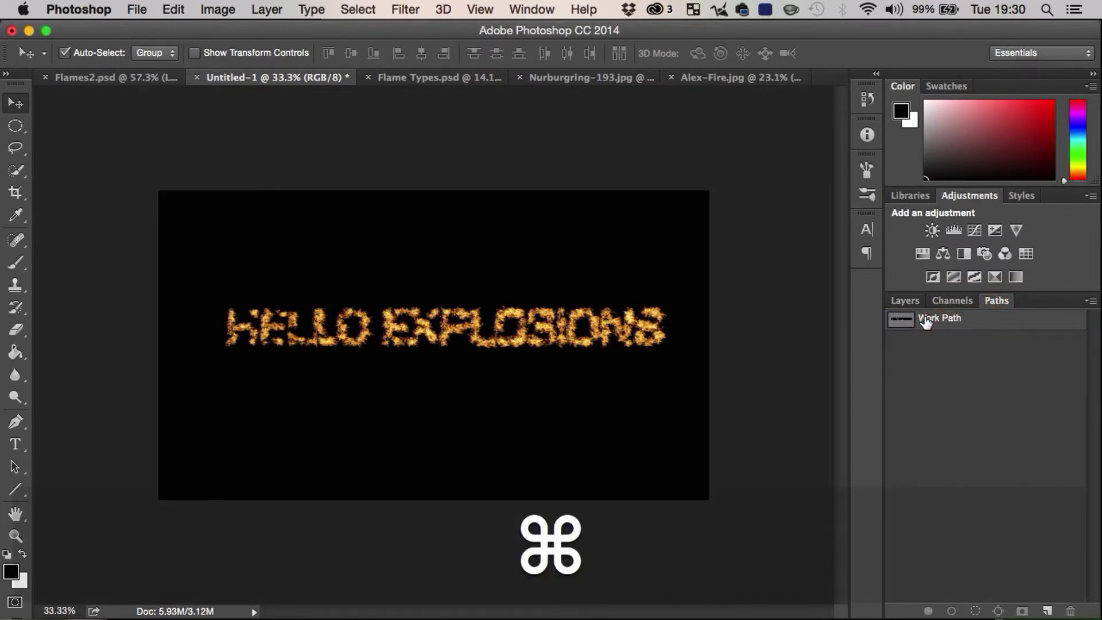
pyautogui.scroll(5, 654, 313)
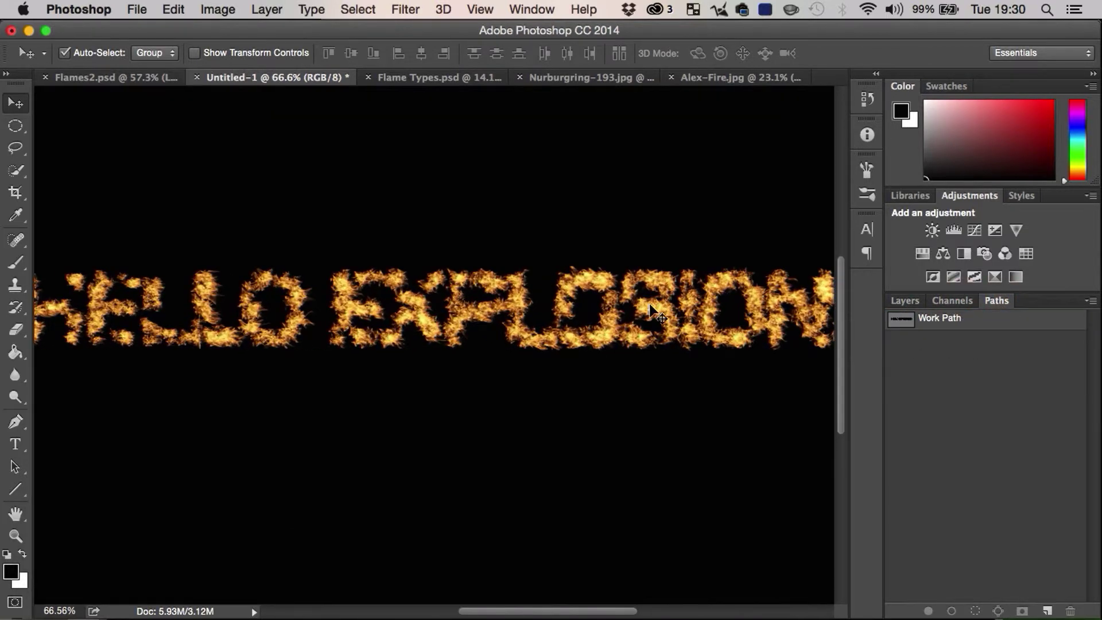
pyautogui.scroll(-2, 654, 313)
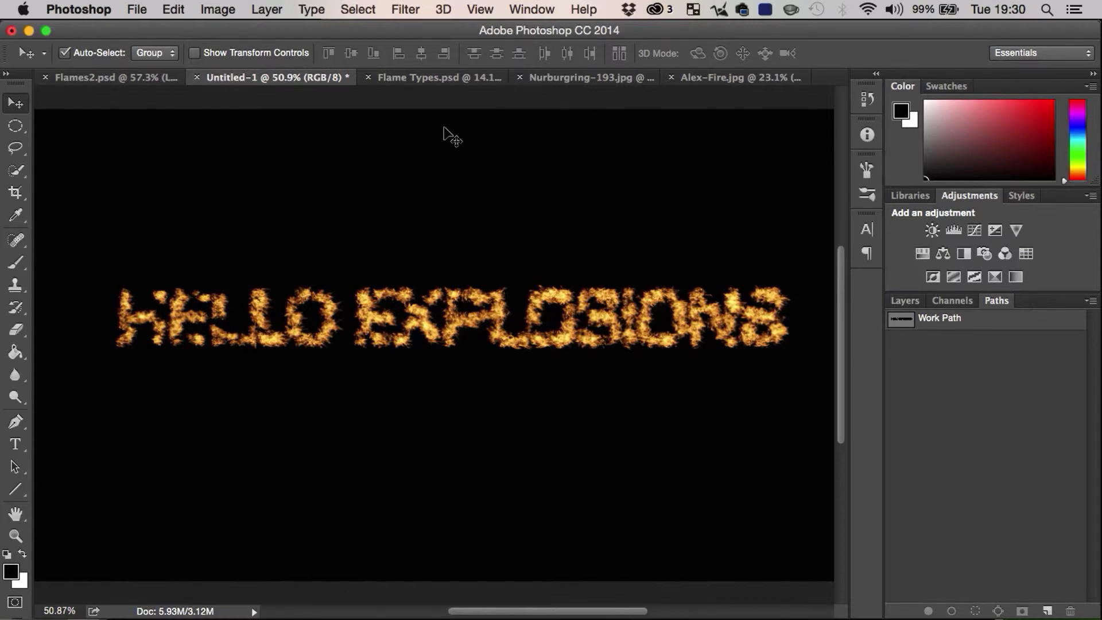
# Switch to the Nurburgring-193.jpg document and add a new empty layer above the Background photo
pyautogui.click(554, 73)
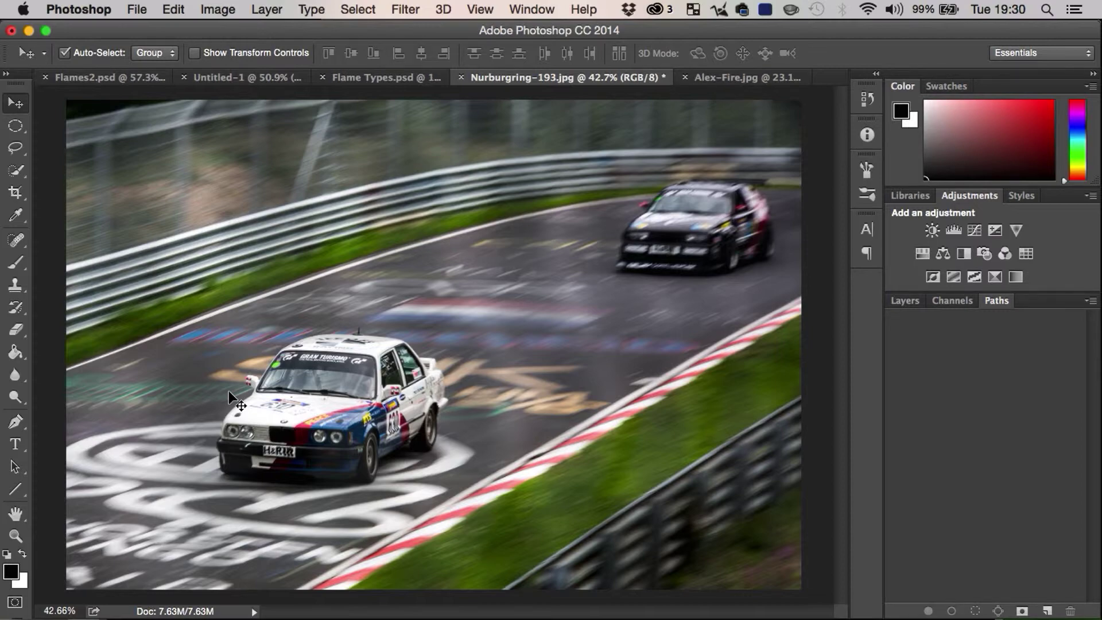
pyautogui.scroll(3, 229, 391)
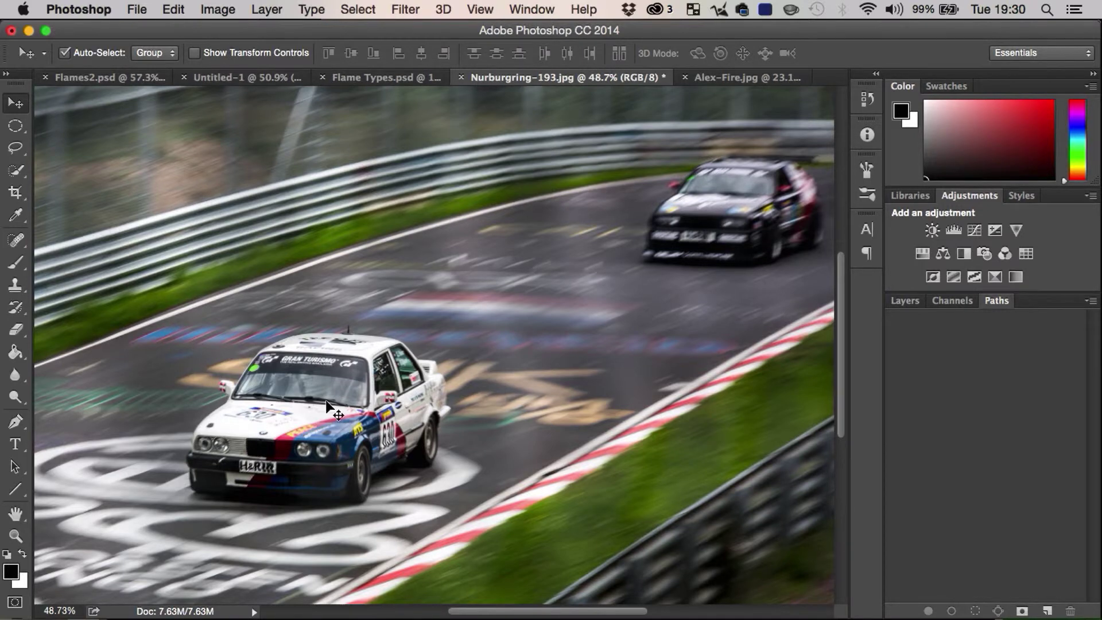
pyautogui.press('p')
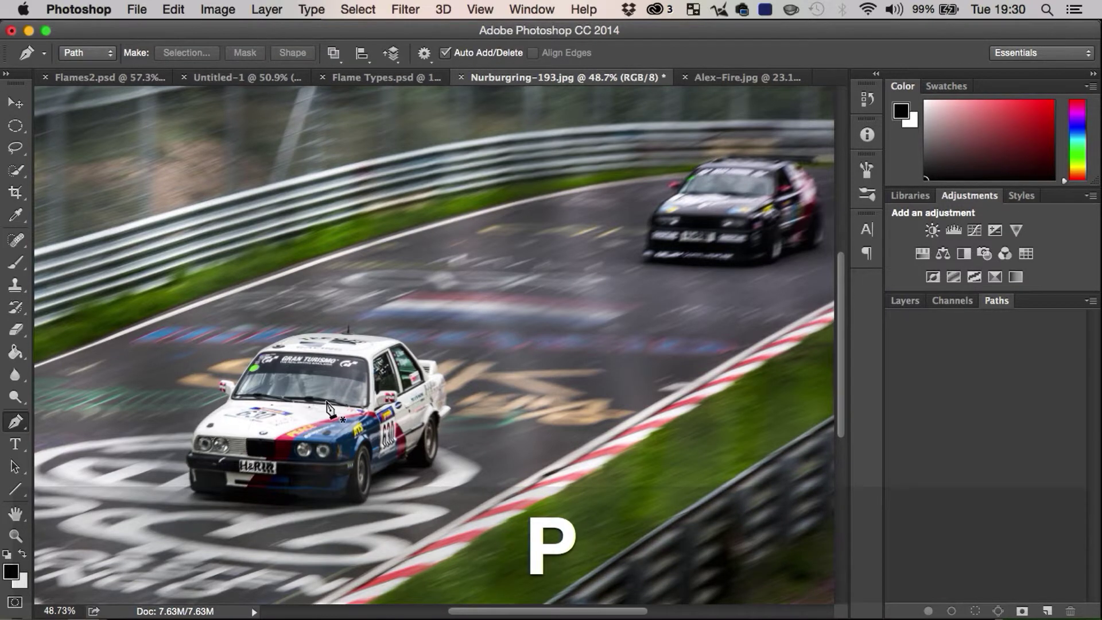
pyautogui.click(431, 456)
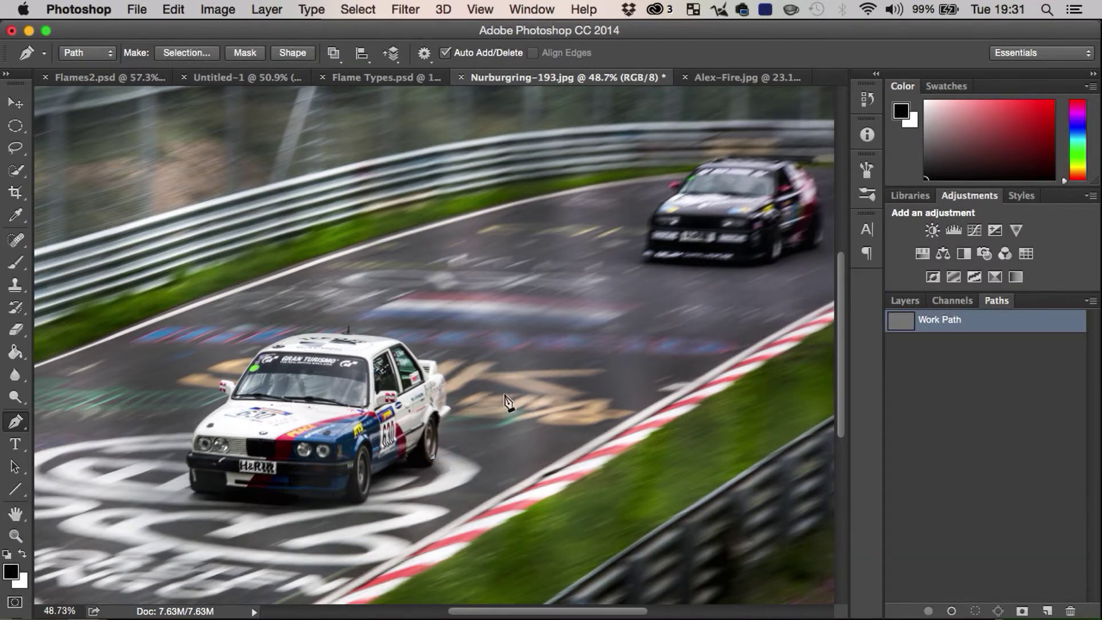
pyautogui.press('super+z')
pyautogui.click(904, 301)
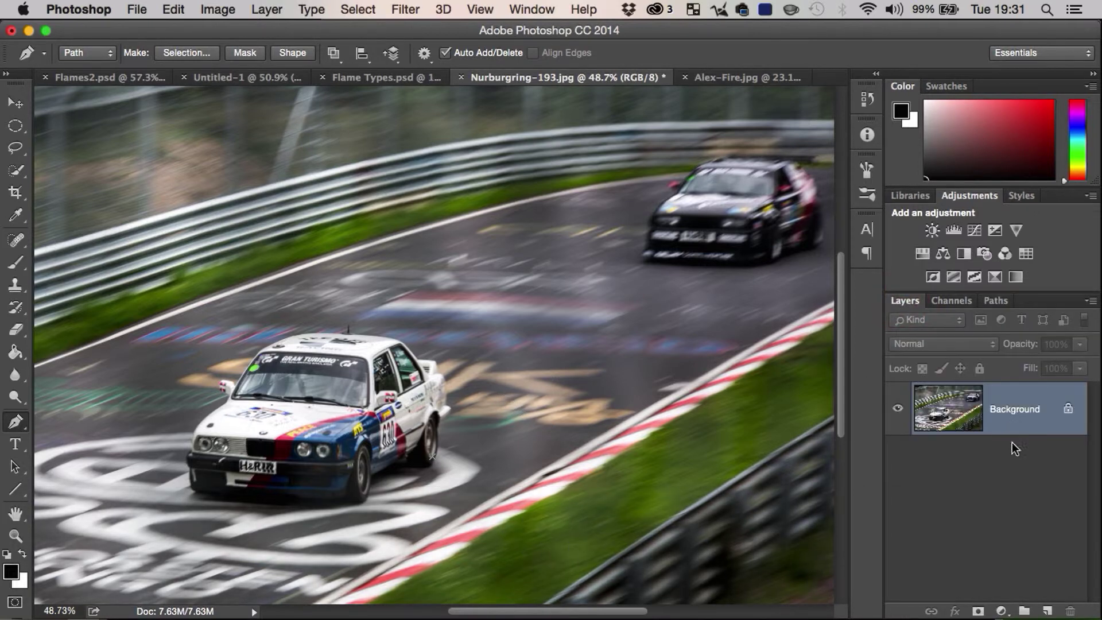
pyautogui.click(1047, 610)
# Delete the stray work path and draw two curved Pen paths from the white car's rear wheel and hood back along the track
pyautogui.click(994, 300)
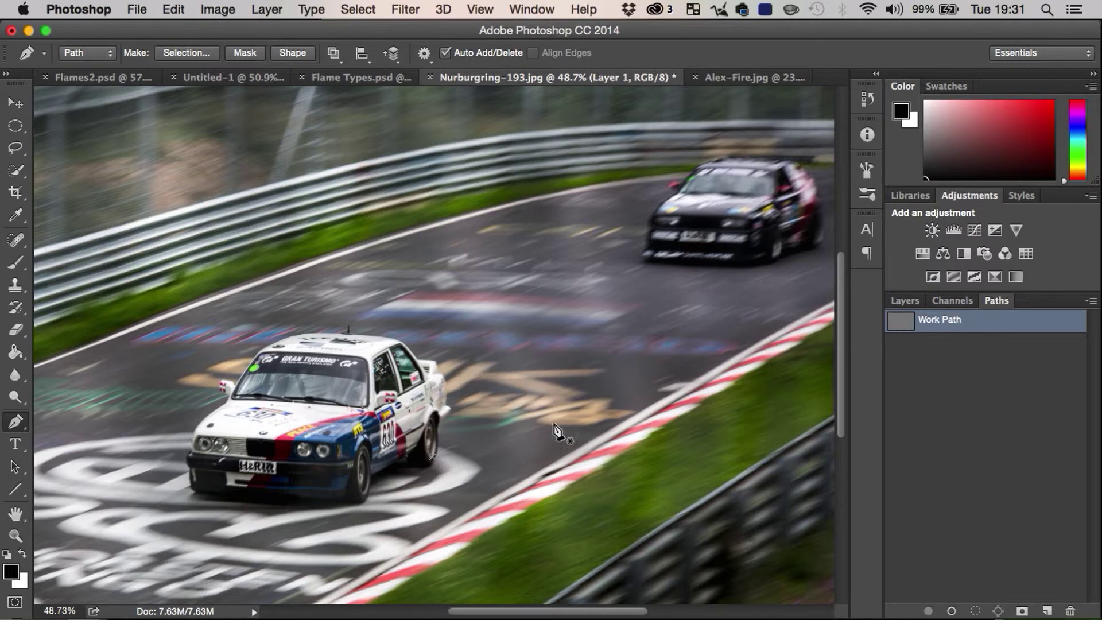
pyautogui.press('BackSpace')
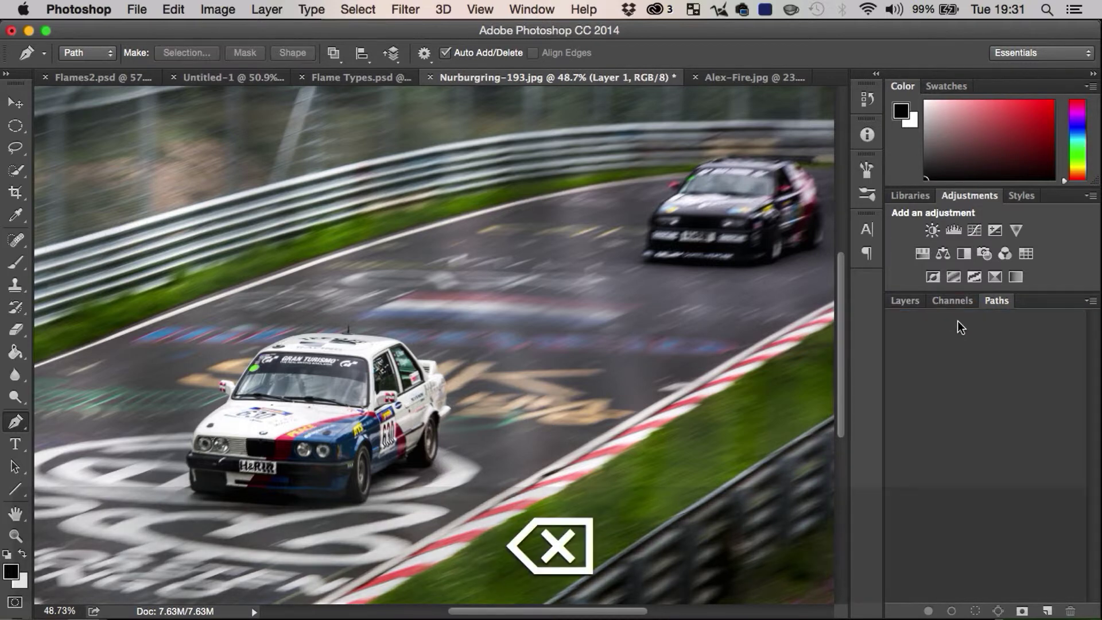
pyautogui.click(429, 460)
pyautogui.click(643, 323)
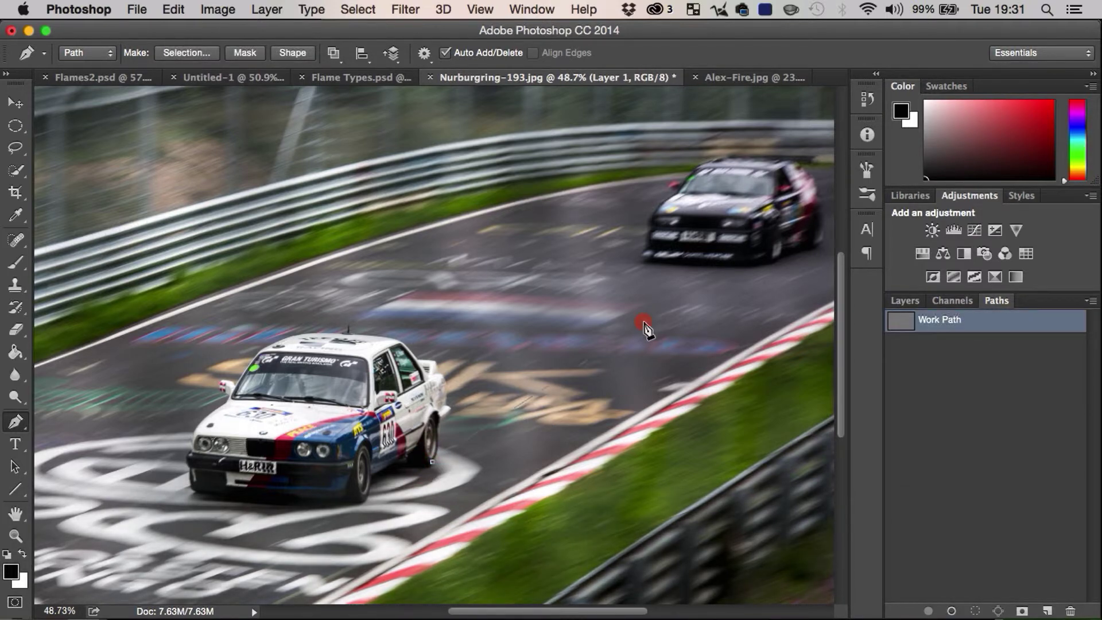
pyautogui.moveTo(643, 323); pyautogui.dragTo(659, 314)
pyautogui.click(326, 412)
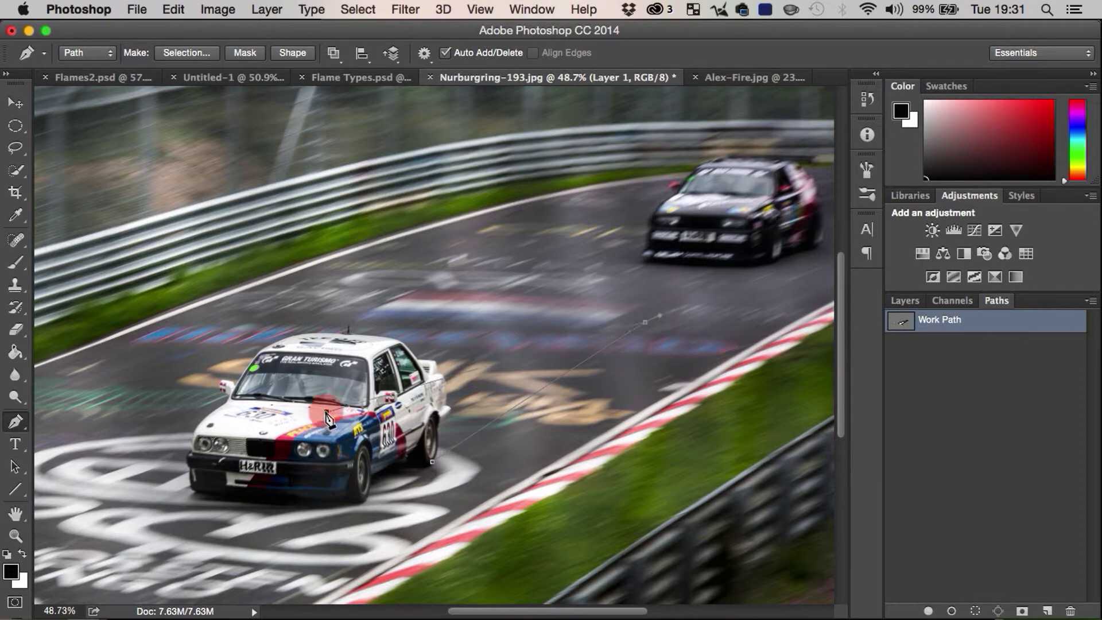
pyautogui.click(568, 285)
pyautogui.moveTo(583, 279); pyautogui.dragTo(589, 280)
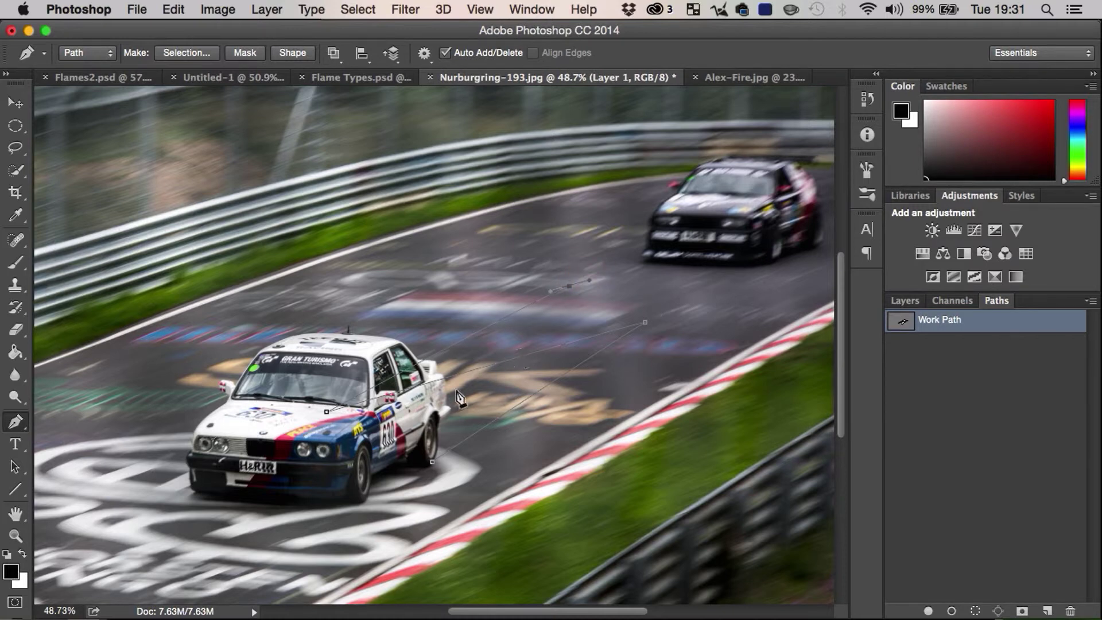
# Open the Flame filter on Layer 1 for the two car paths, keeping flame type 3. Multiple Flames One Direction
pyautogui.click(484, 368)
pyautogui.press('BackSpace')
pyautogui.click(906, 301)
pyautogui.click(407, 9)
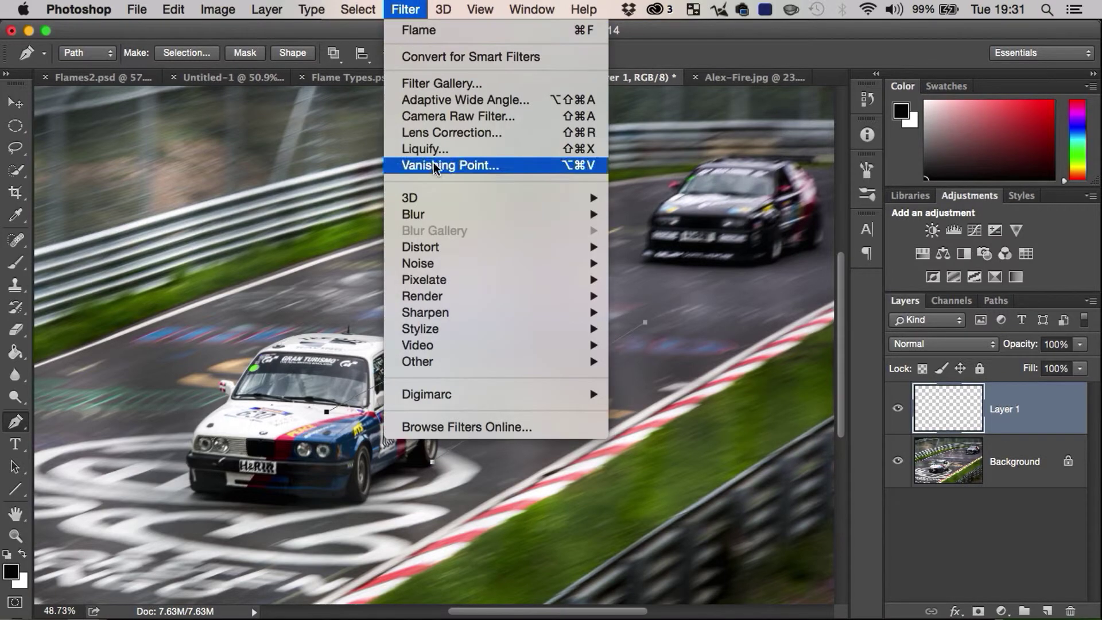
pyautogui.moveTo(455, 265)
pyautogui.moveTo(529, 295)
pyautogui.click(645, 298)
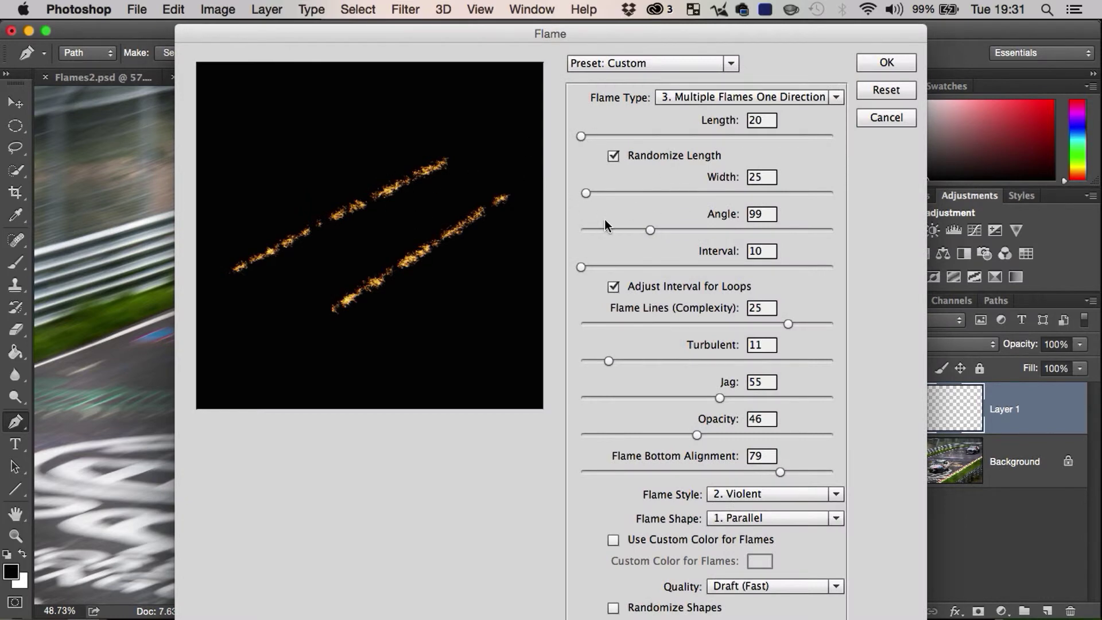
pyautogui.click(725, 97)
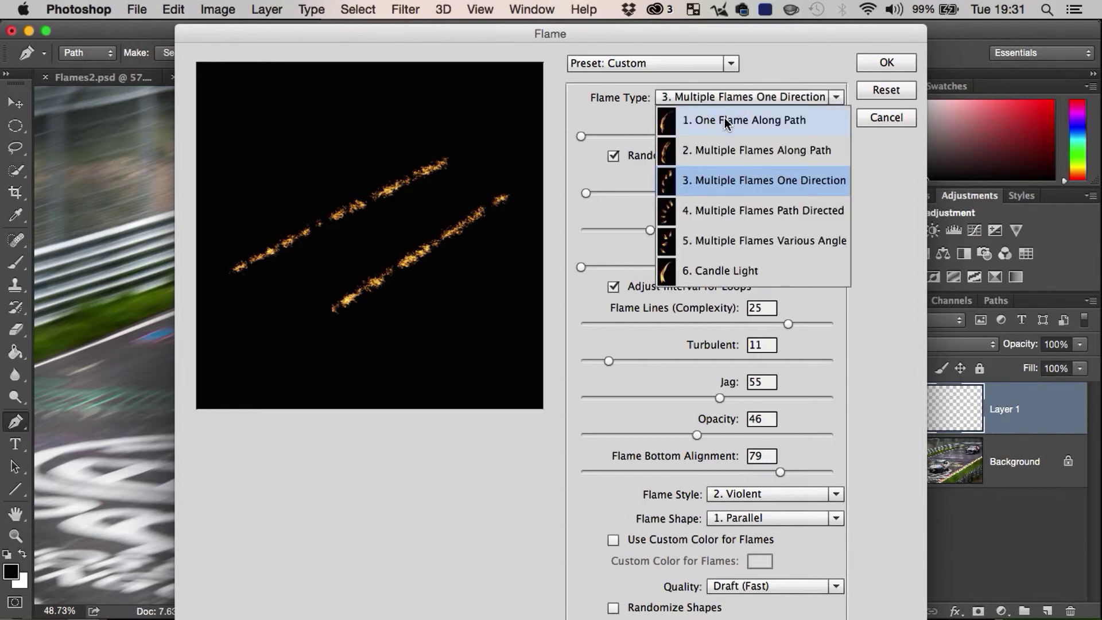
pyautogui.click(615, 116)
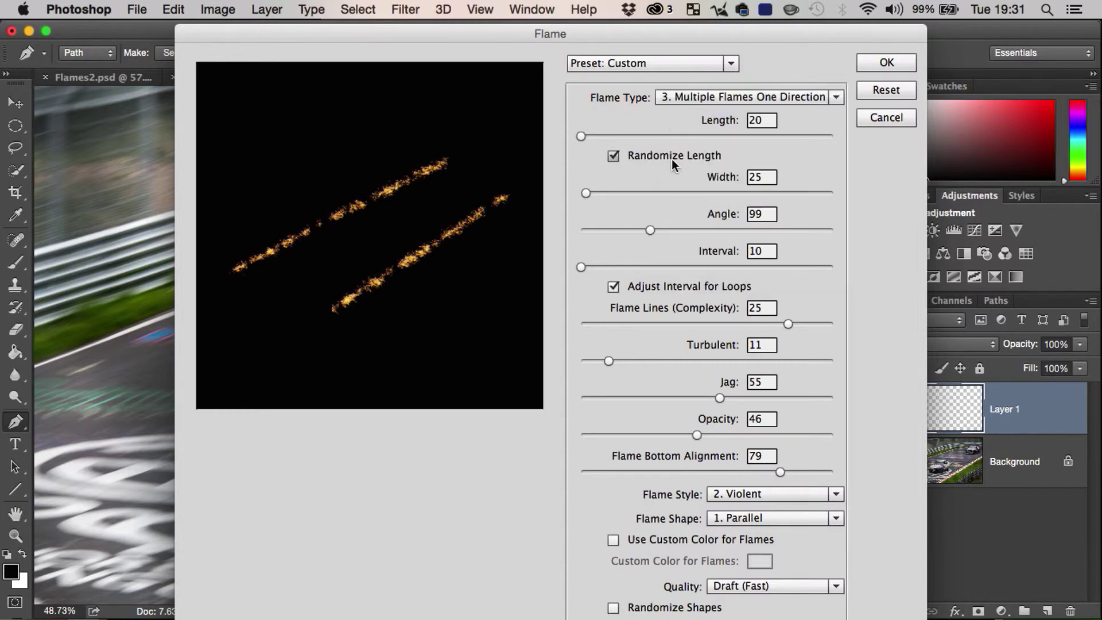
# Set the flame length to 65 and the width to 22
pyautogui.moveTo(582, 137); pyautogui.dragTo(594, 136)
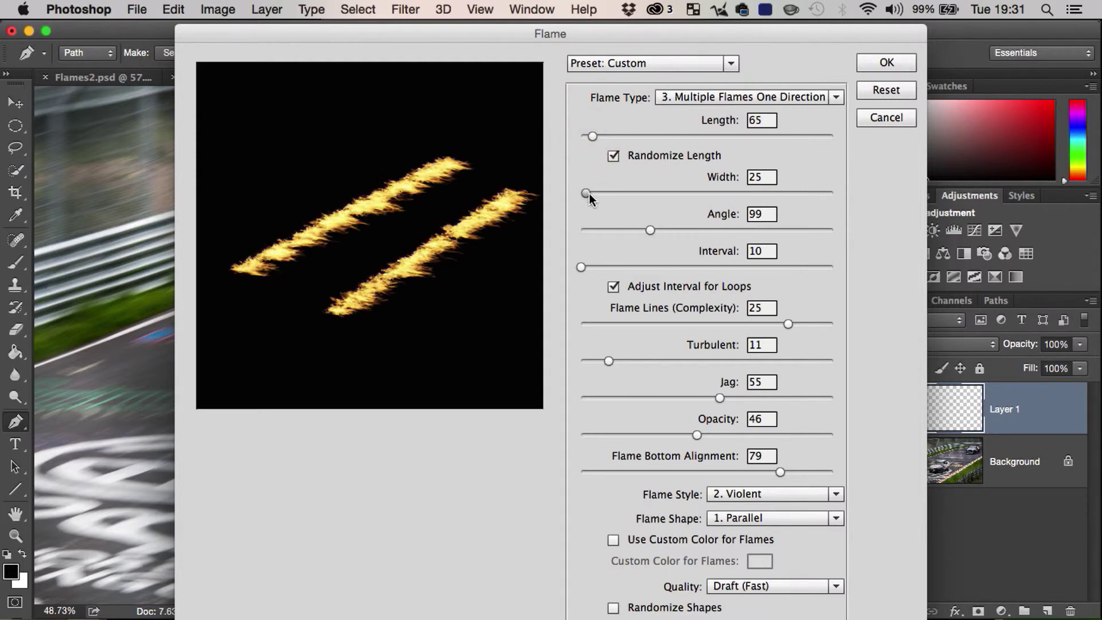
pyautogui.moveTo(586, 194); pyautogui.dragTo(596, 194)
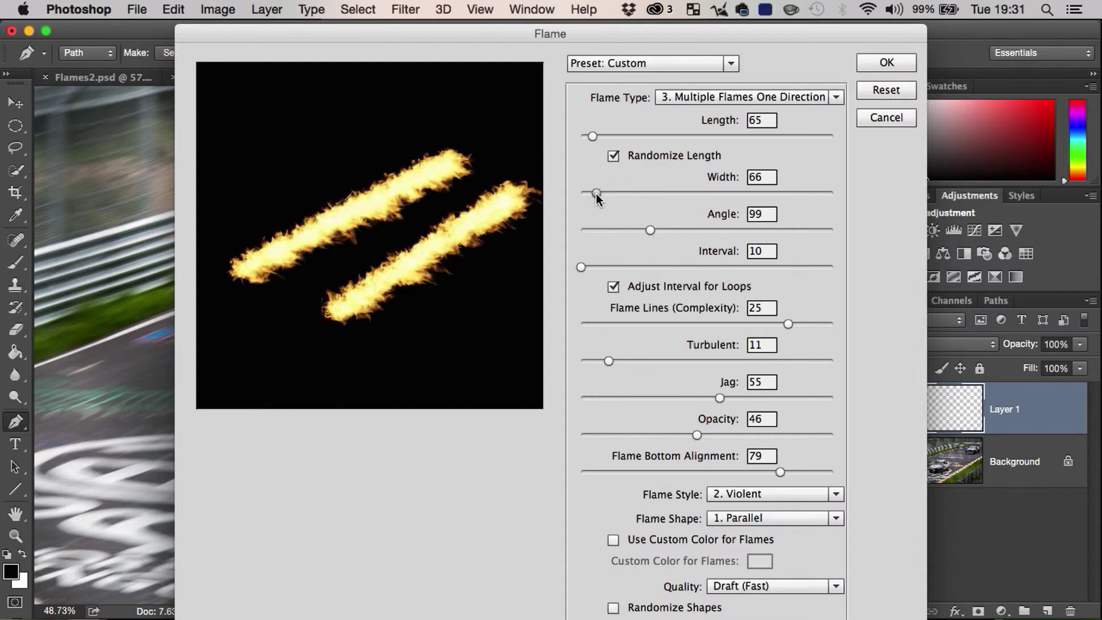
pyautogui.moveTo(596, 194); pyautogui.dragTo(589, 194)
pyautogui.moveTo(589, 194); pyautogui.dragTo(584, 194)
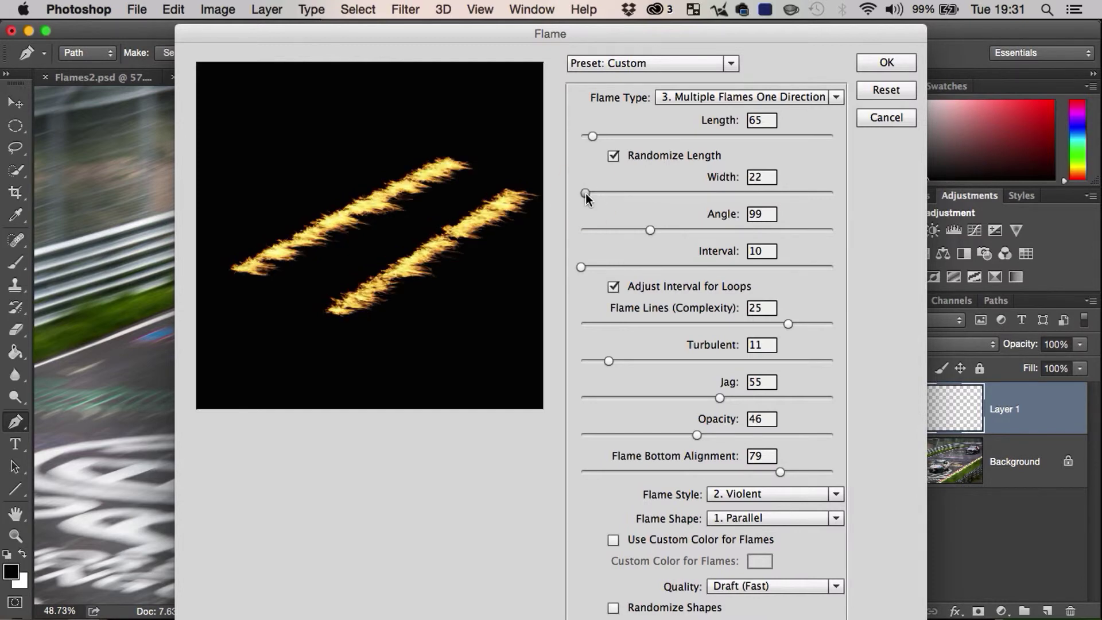
# Set the flame angle to 36 and shorten the flame length to 49
pyautogui.click(611, 230)
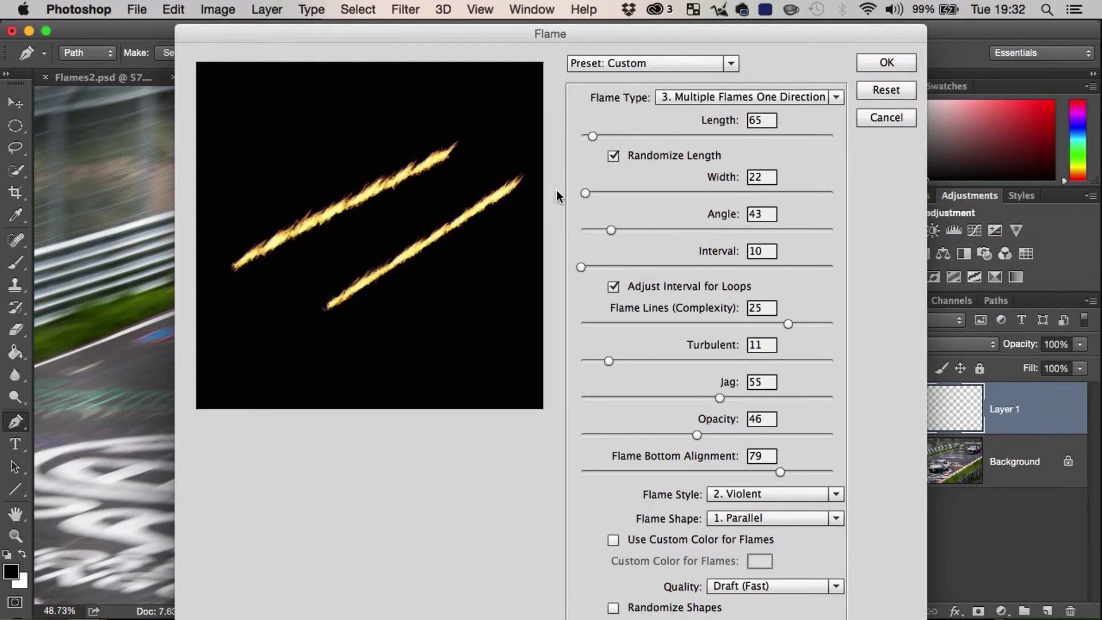
pyautogui.moveTo(611, 231); pyautogui.dragTo(605, 229)
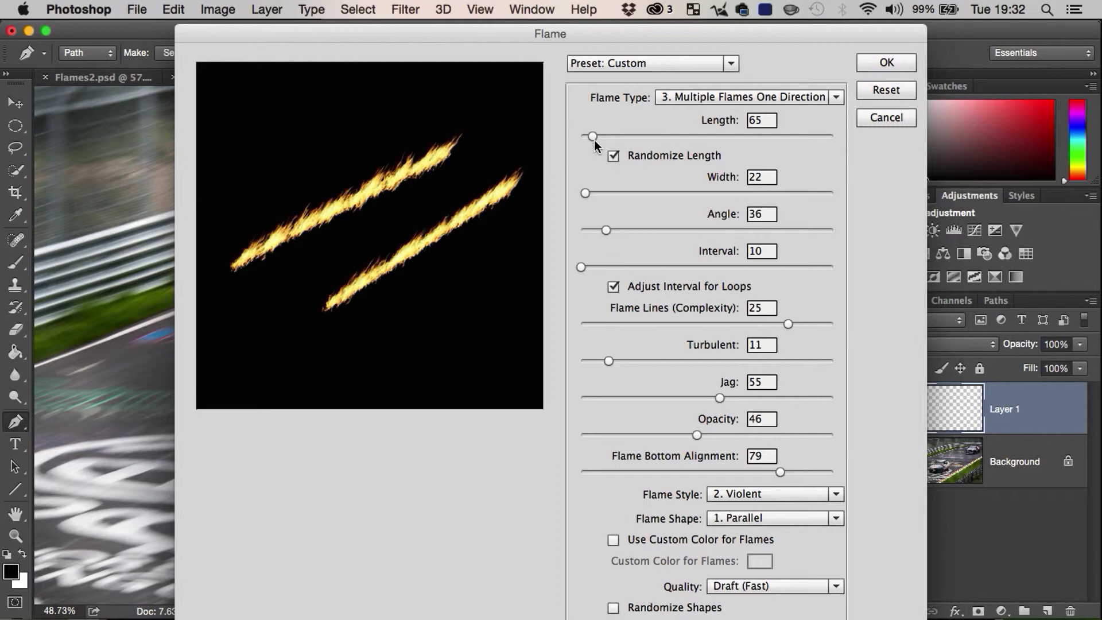
pyautogui.moveTo(592, 137); pyautogui.dragTo(591, 136)
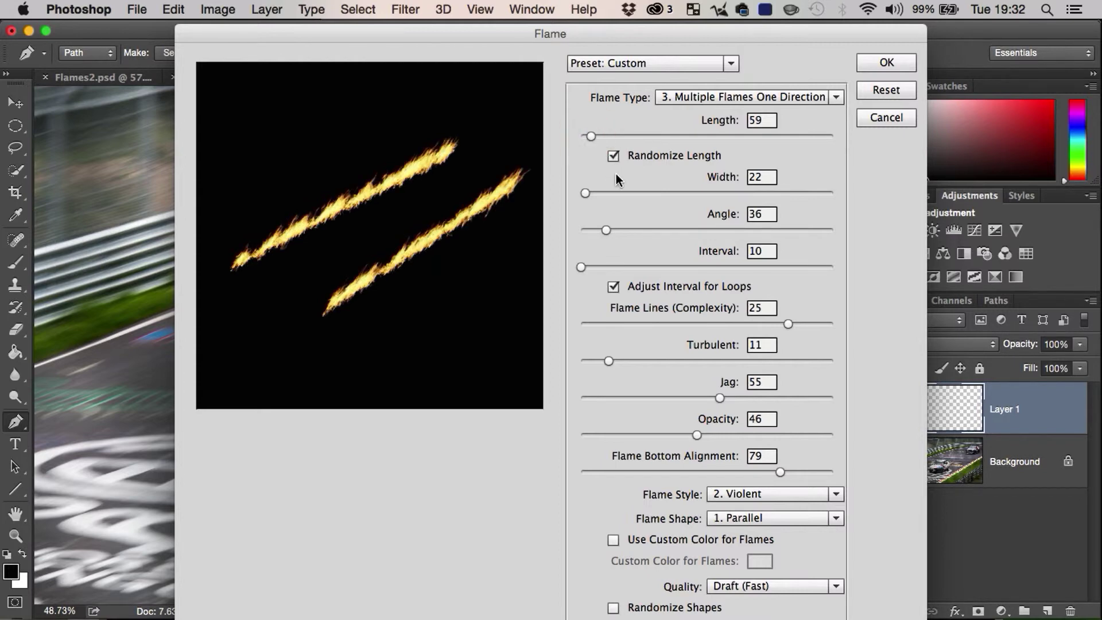
pyautogui.moveTo(590, 136); pyautogui.dragTo(587, 136)
# Compare the flames with Randomize Length off and on, keep it enabled, and render the flames onto Layer 1
pyautogui.click(613, 155)
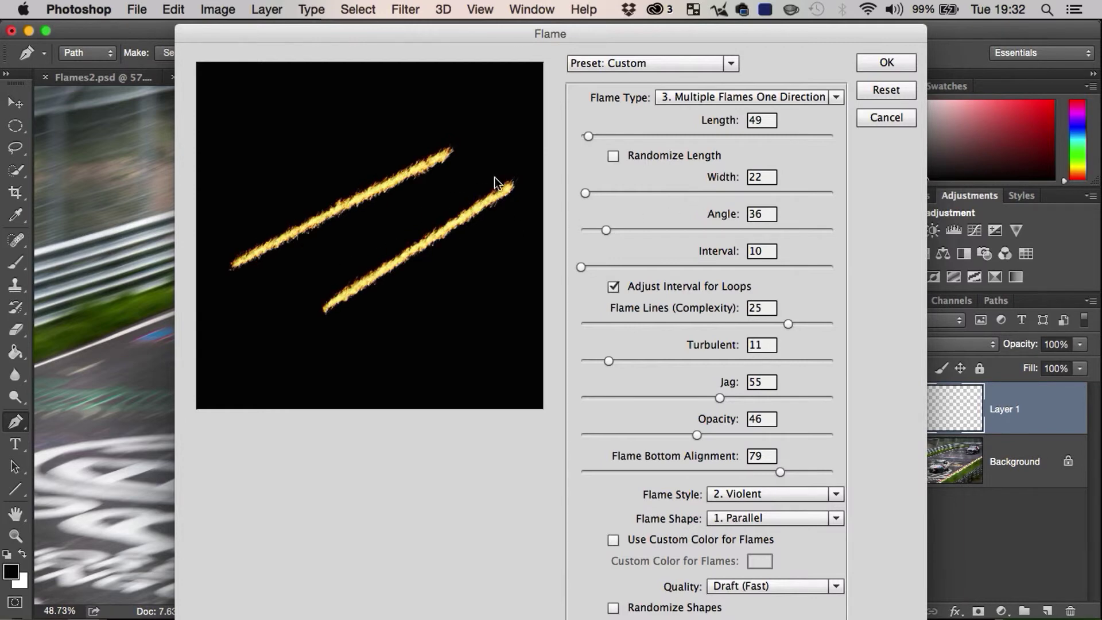
pyautogui.click(612, 154)
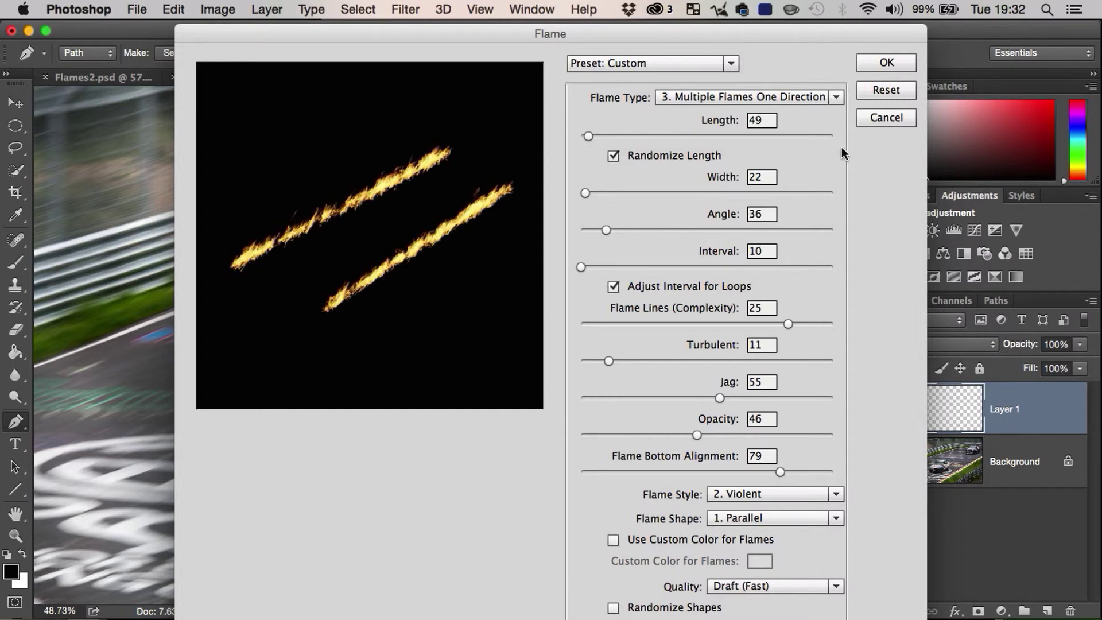
pyautogui.click(878, 60)
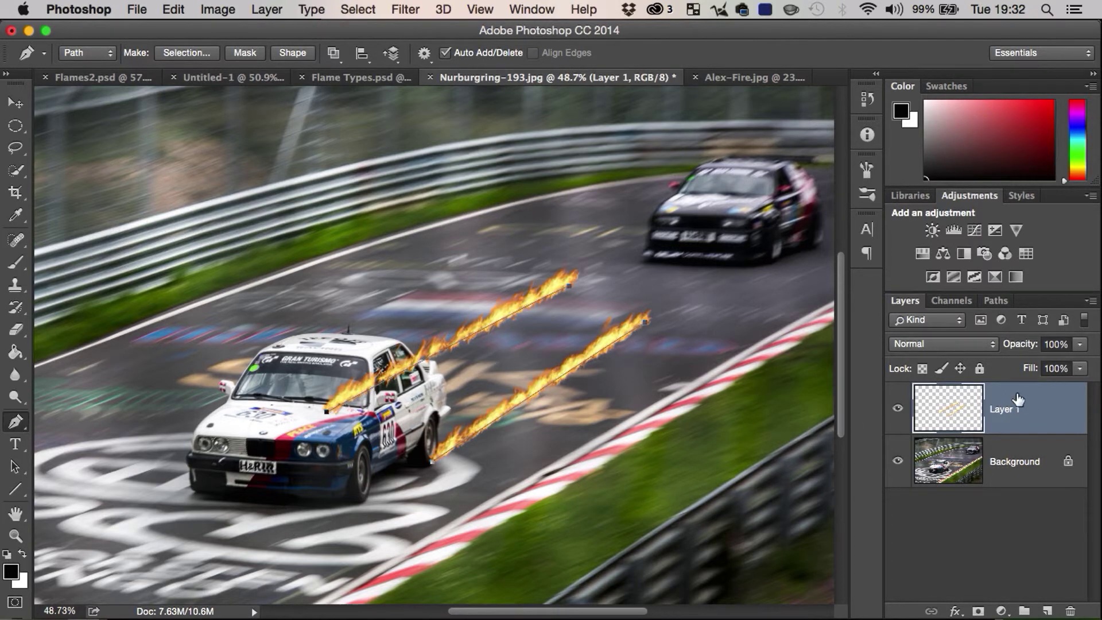
# Deselect the work path to hide its outline, and return to the layer list
pyautogui.click(990, 300)
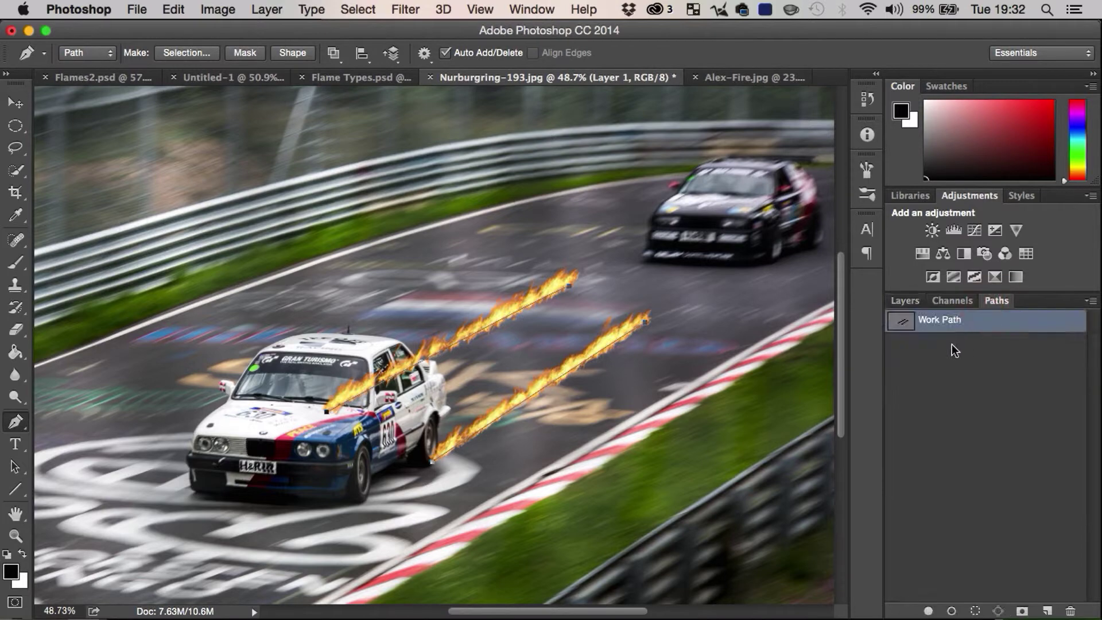
pyautogui.keyDown('super'); pyautogui.click(951, 343); pyautogui.keyUp('super')
pyautogui.click(898, 299)
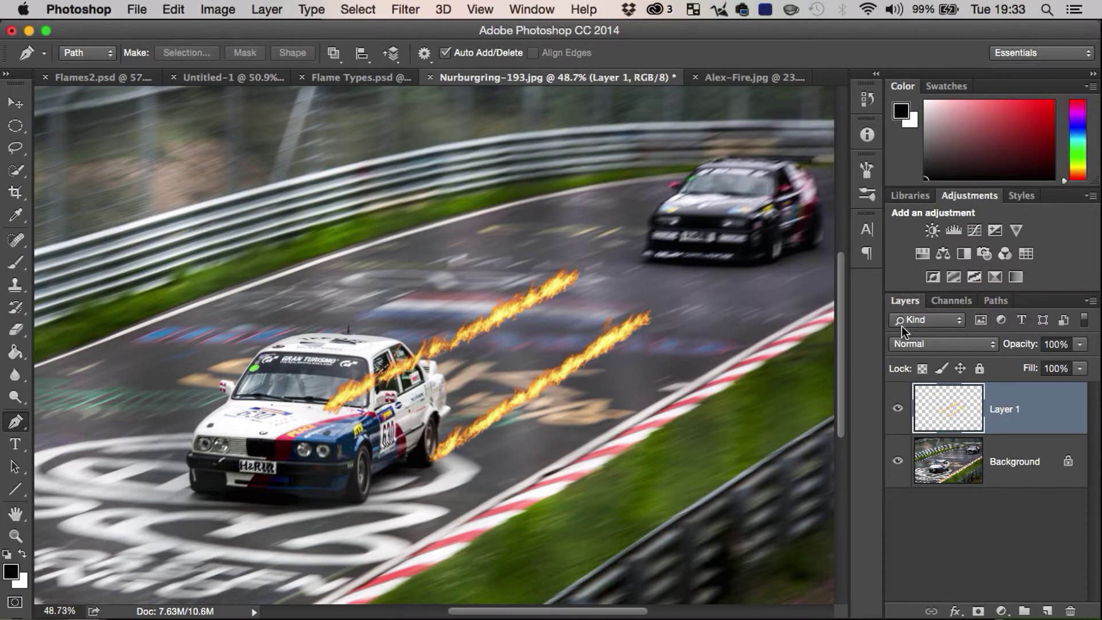
# Hide Layer 1 and select the white race car on the Background layer with the Quick Selection tool
pyautogui.click(897, 408)
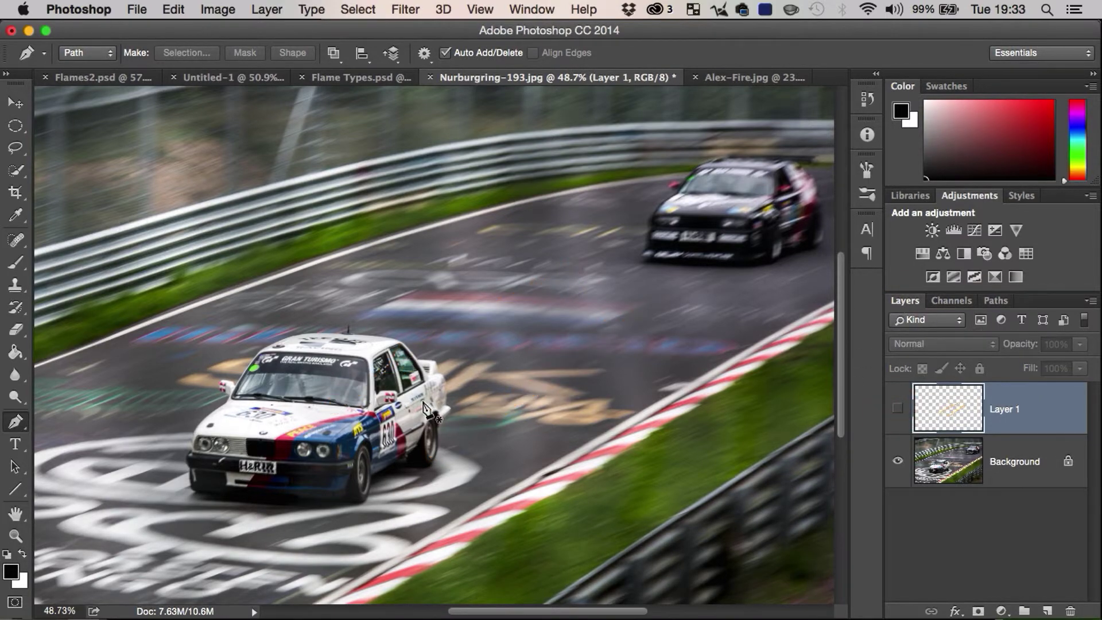
pyautogui.scroll(6, 424, 408)
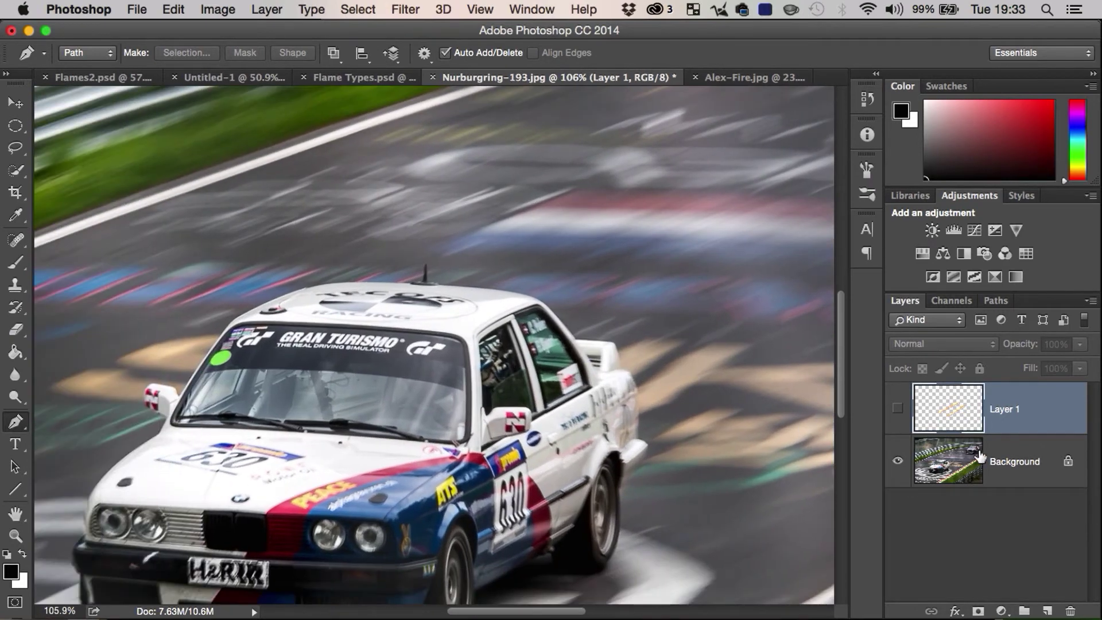
pyautogui.click(1009, 459)
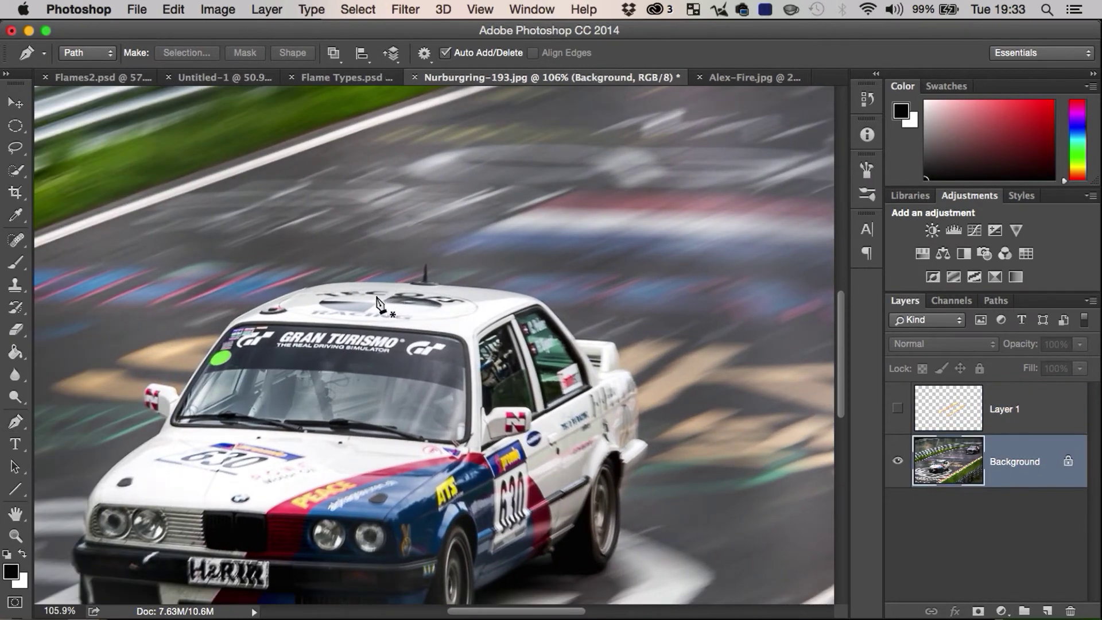
pyautogui.press('w')
pyautogui.moveTo(378, 298)
pyautogui.mouseDown()
pyautogui.moveTo(520, 311)
pyautogui.moveTo(522, 326)
pyautogui.moveTo(610, 357)
pyautogui.moveTo(519, 341)
pyautogui.moveTo(577, 385)
pyautogui.moveTo(618, 393)
pyautogui.moveTo(611, 376)
pyautogui.moveTo(637, 418)
pyautogui.moveTo(596, 565)
pyautogui.moveTo(568, 552)
pyautogui.mouseUp()
pyautogui.moveTo(561, 536); pyautogui.dragTo(559, 534)
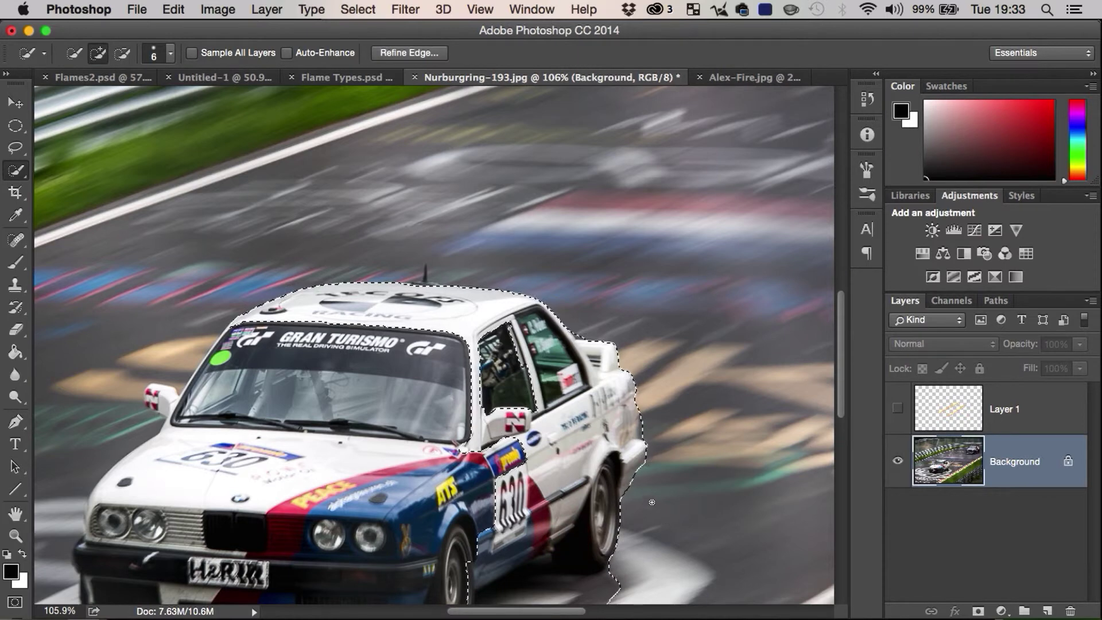
pyautogui.click(281, 381)
pyautogui.moveTo(281, 381)
pyautogui.mouseDown()
pyautogui.moveTo(132, 504)
pyautogui.moveTo(291, 493)
pyautogui.moveTo(455, 503)
pyautogui.moveTo(377, 566)
pyautogui.moveTo(368, 546)
pyautogui.moveTo(508, 462)
pyautogui.moveTo(457, 486)
pyautogui.moveTo(499, 418)
pyautogui.moveTo(382, 380)
pyautogui.moveTo(200, 372)
pyautogui.moveTo(243, 324)
pyautogui.moveTo(205, 382)
pyautogui.moveTo(236, 332)
pyautogui.mouseUp()
pyautogui.hscroll(2, 574, 367)
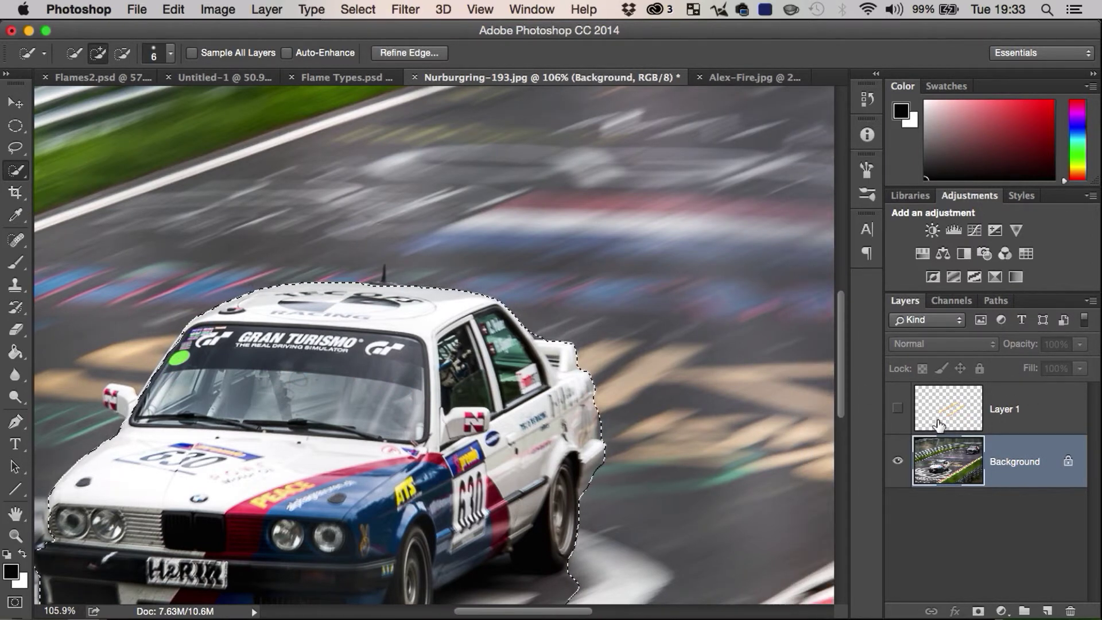
# Show Layer 1 again, add a layer mask from the car selection, and invert it to hide the flames over the car
pyautogui.click(897, 407)
pyautogui.click(1021, 410)
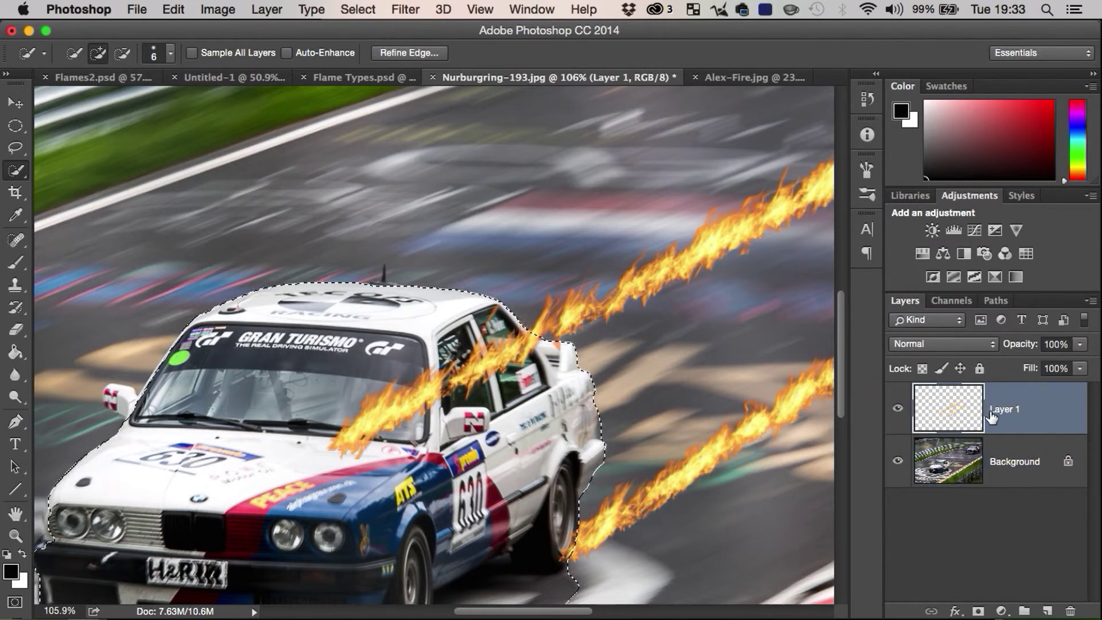
pyautogui.click(979, 612)
pyautogui.press('super')
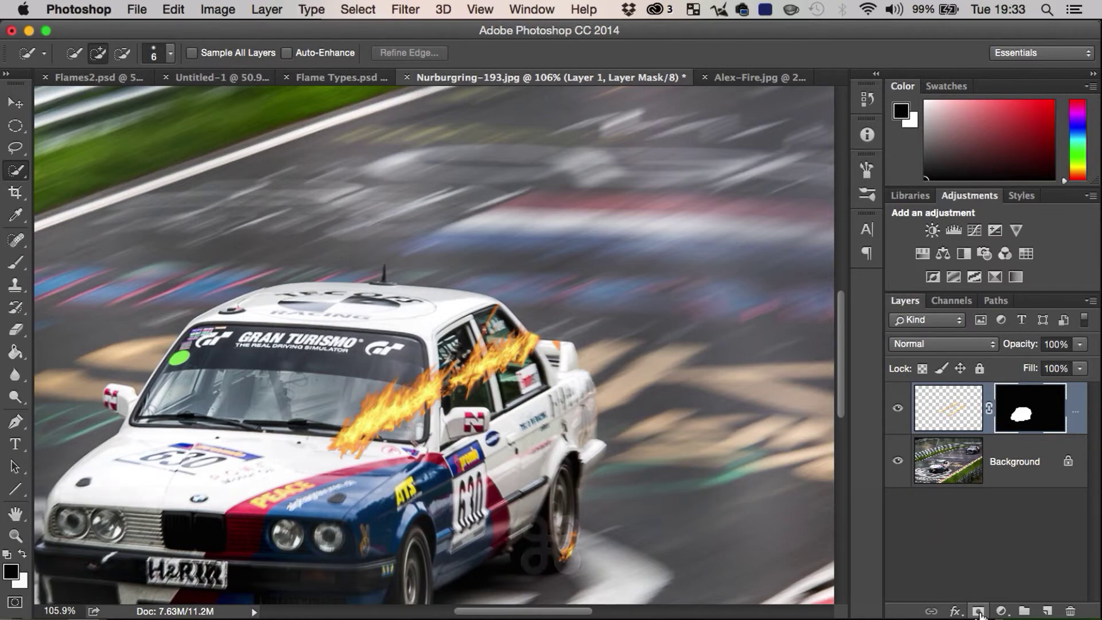
pyautogui.press('super+i')
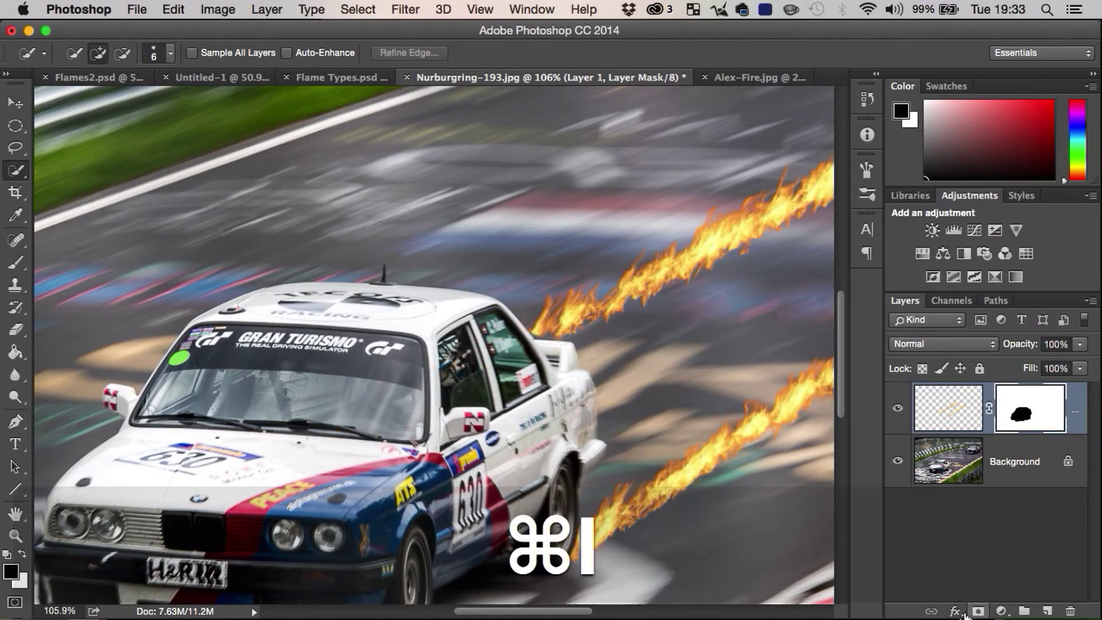
# Paint white on the layer mask with a size 10 brush to restore the flames along the rear window and spoiler edge
pyautogui.scroll(-2, 596, 390)
pyautogui.scroll(10, 596, 390)
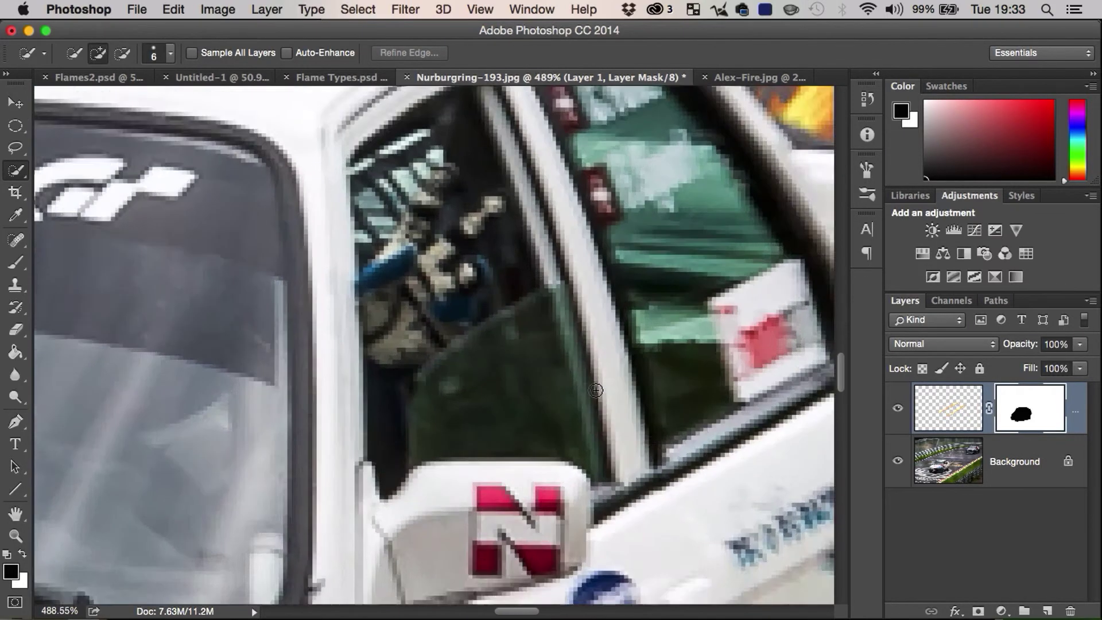
pyautogui.hscroll(4, 596, 390)
pyautogui.scroll(-1, 596, 390)
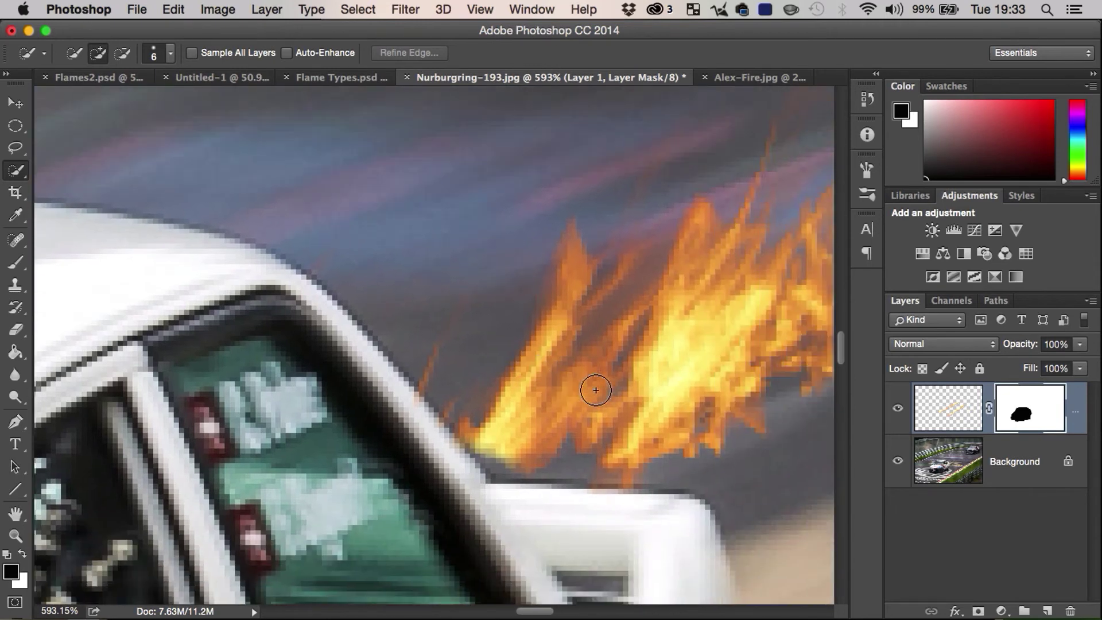
pyautogui.press('b')
pyautogui.press('p')
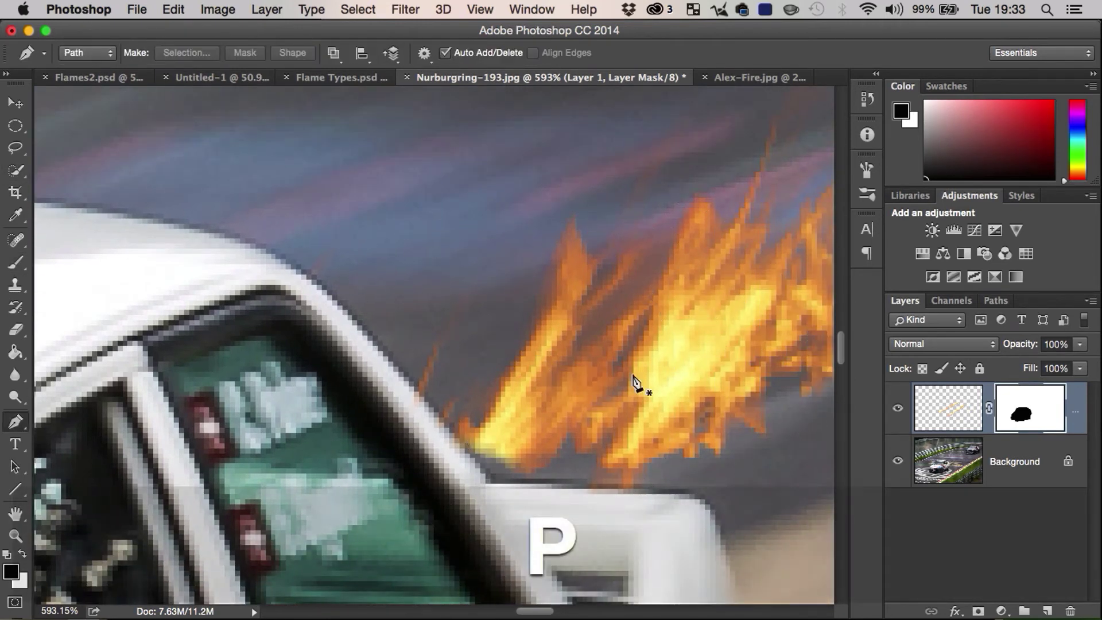
pyautogui.press('b')
pyautogui.press('[')
pyautogui.press('[')
pyautogui.press('[')
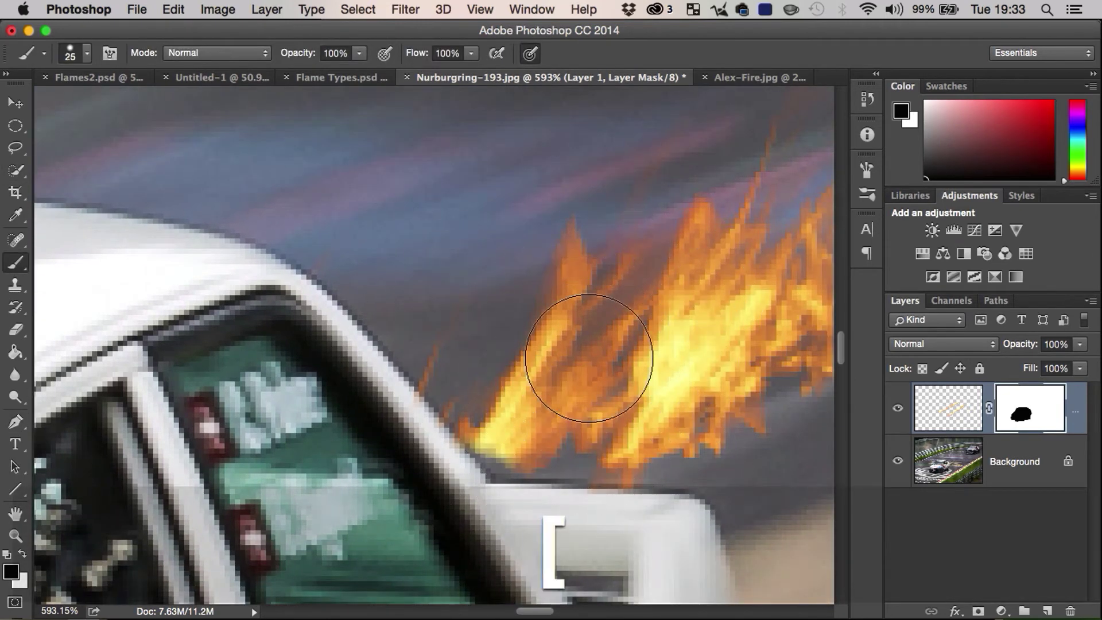
pyautogui.press('[')
pyautogui.press('[')
pyautogui.press('[')
pyautogui.press('x')
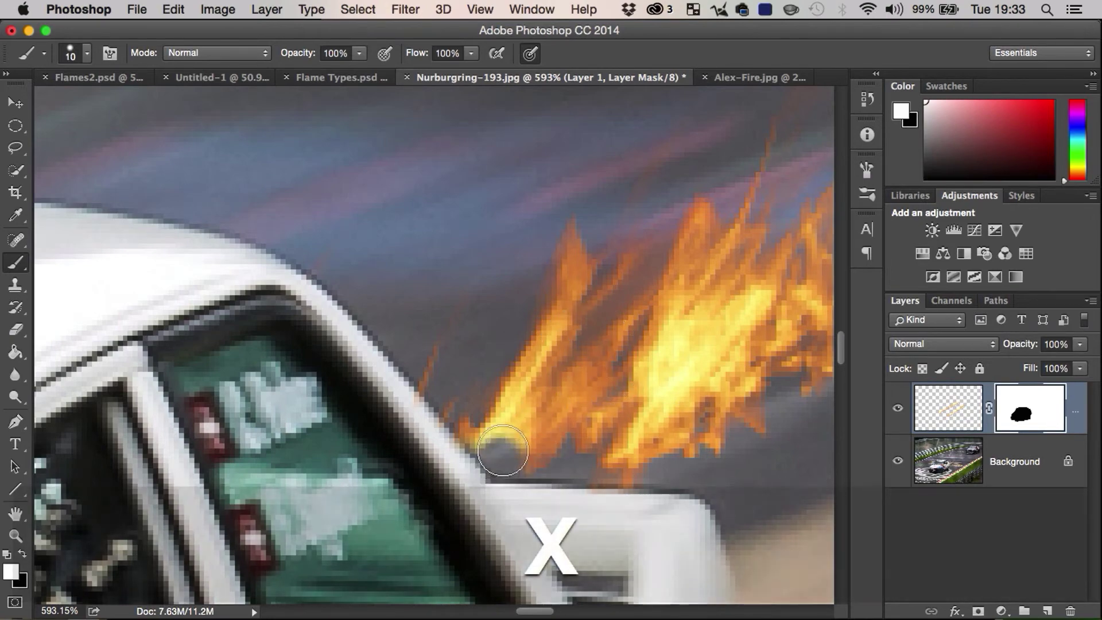
pyautogui.moveTo(502, 450); pyautogui.dragTo(628, 462)
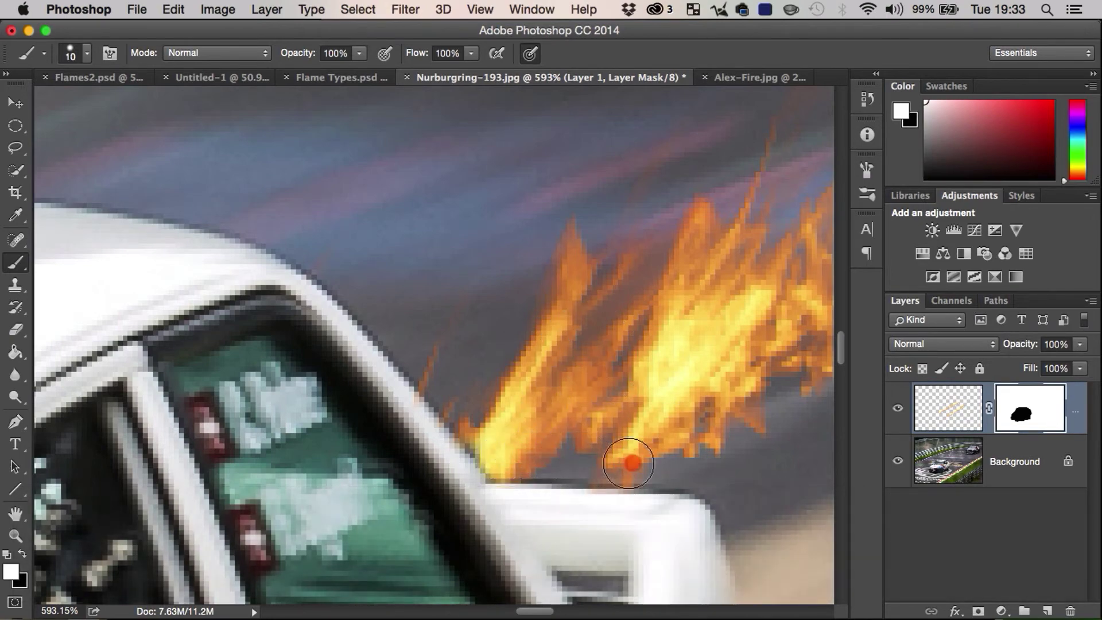
# Paint white on the mask to restore the flames along the rear tyre's edge, and check the whole image
pyautogui.scroll(-10, 561, 455)
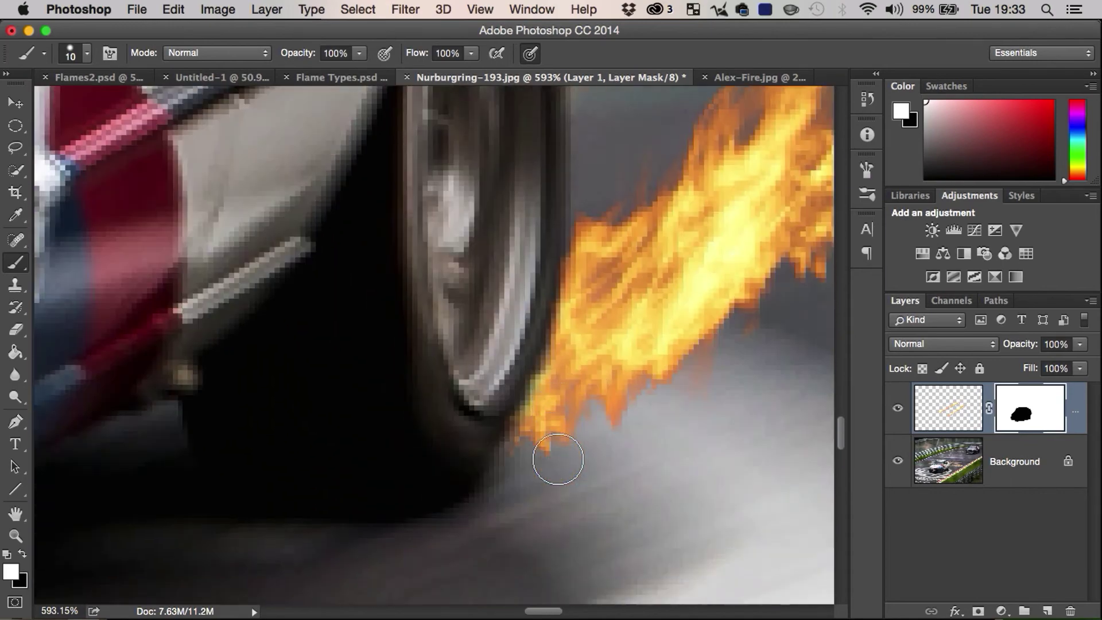
pyautogui.moveTo(591, 254); pyautogui.dragTo(588, 231)
pyautogui.press('super+minus')
pyautogui.press('super+minus')
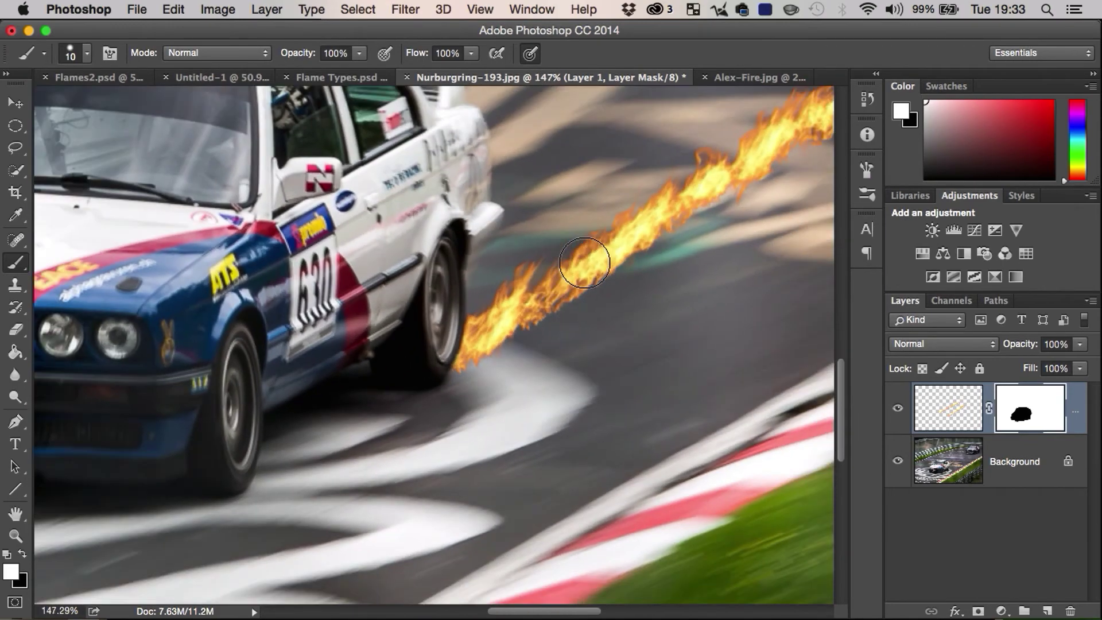
pyautogui.press('super+minus')
pyautogui.press('super+minus')
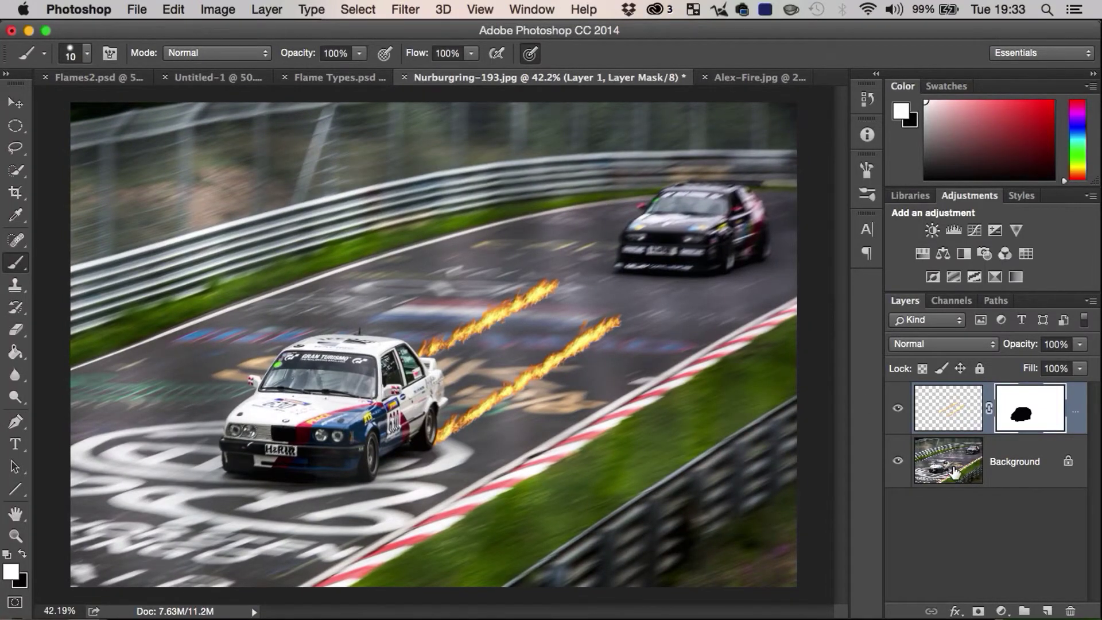
# Set the flame layer's blend mode to Screen and add a Levels adjustment layer above it
pyautogui.click(938, 417)
pyautogui.click(944, 343)
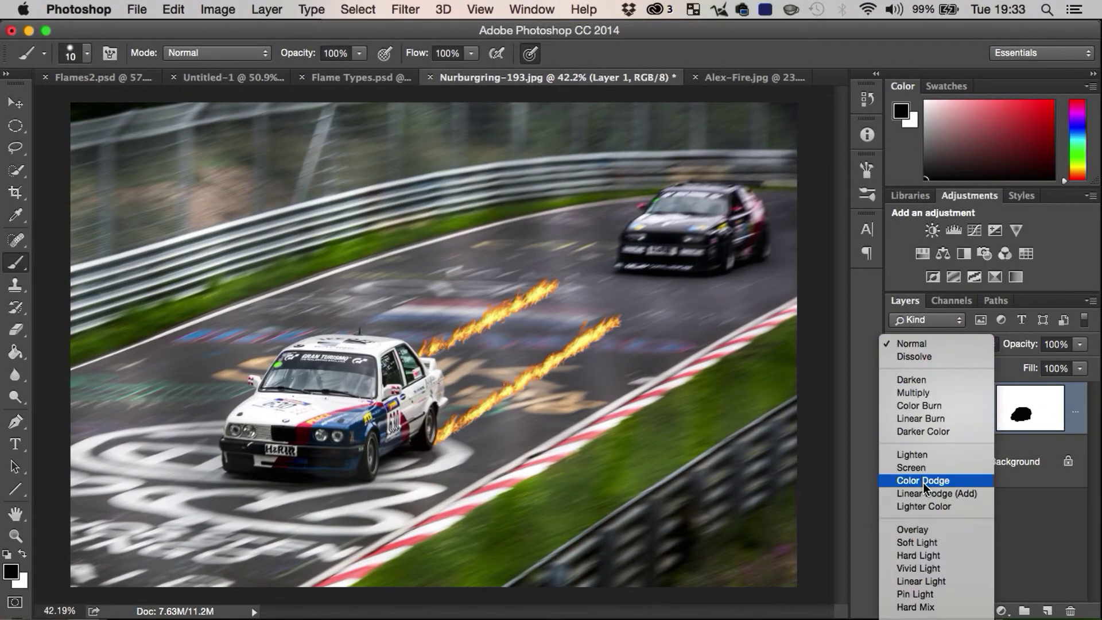
pyautogui.click(923, 467)
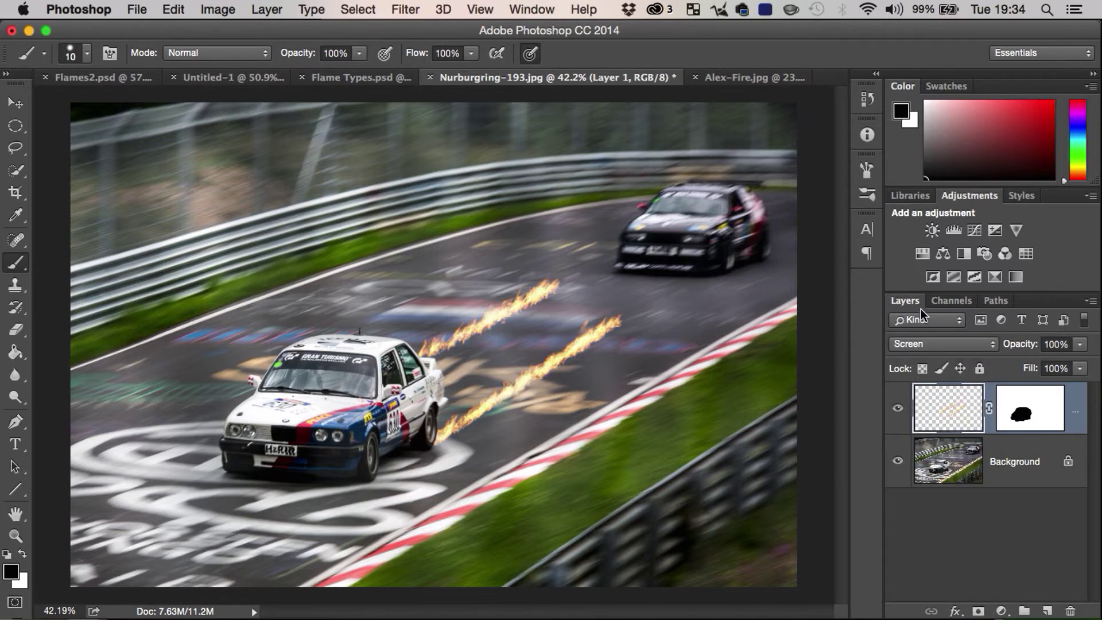
pyautogui.click(961, 229)
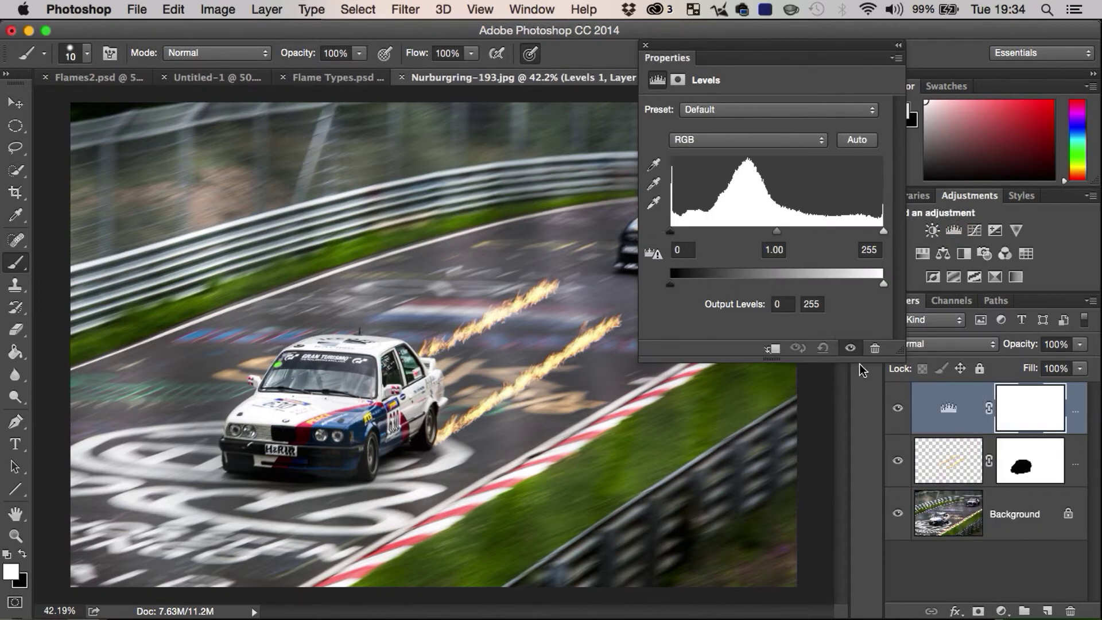
# Clip the Levels adjustment to the flame layer, raise its black input level to 67, and darken the midtones slightly
pyautogui.press('alt+super+g')
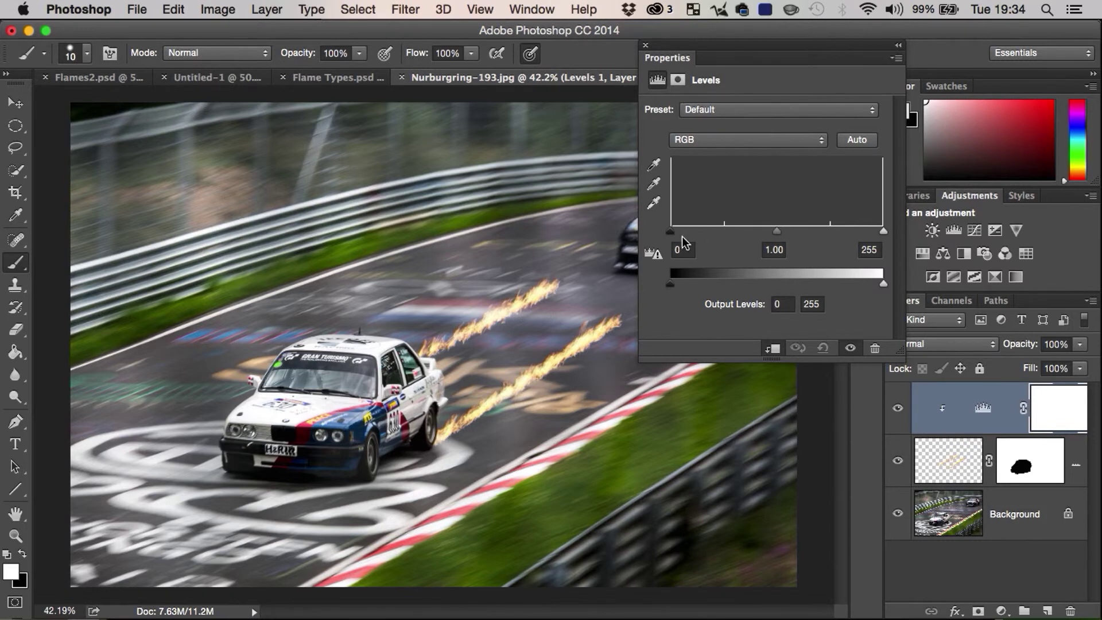
pyautogui.moveTo(670, 231); pyautogui.dragTo(726, 232)
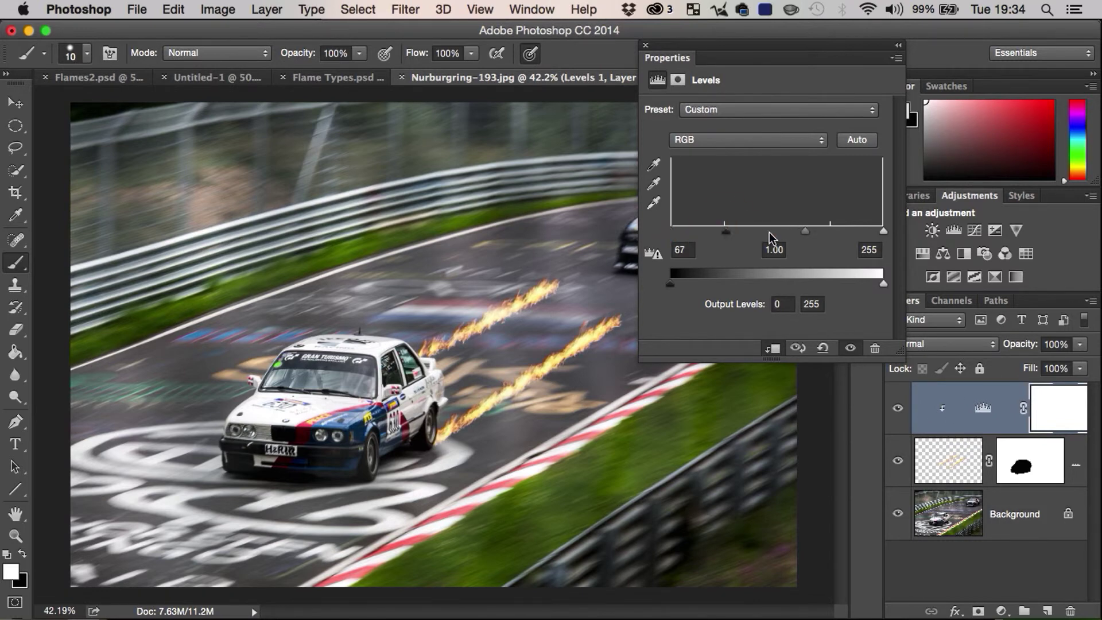
pyautogui.moveTo(803, 232)
pyautogui.mouseDown()
pyautogui.moveTo(783, 232)
pyautogui.moveTo(815, 233)
pyautogui.mouseUp()
pyautogui.click(644, 45)
pyautogui.rightClick(461, 311)
pyautogui.press('Escape')
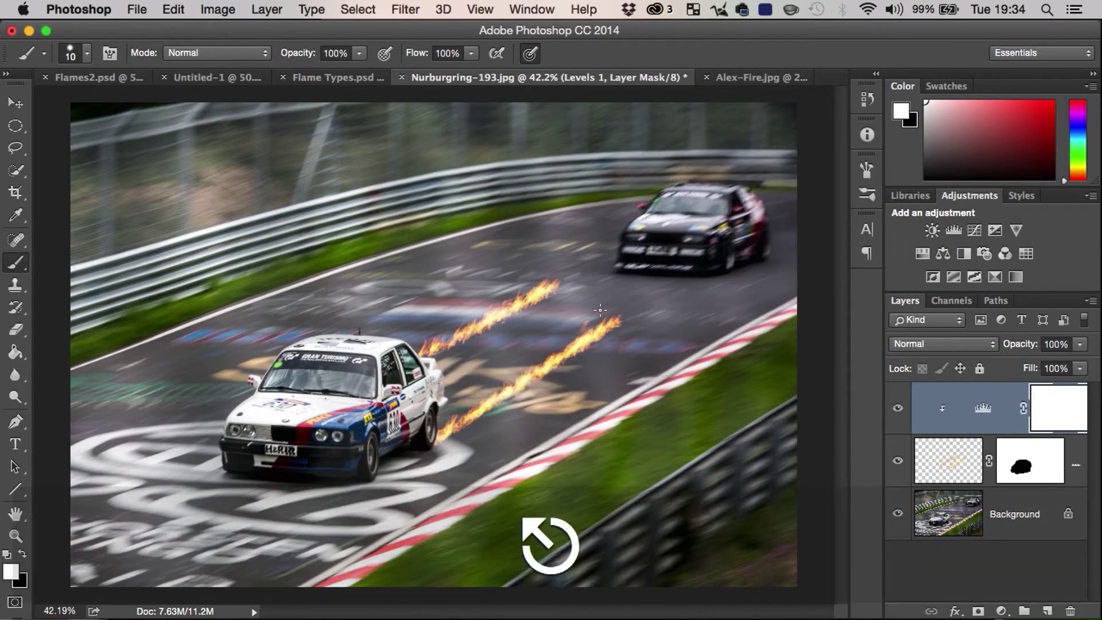
# Try different opacities on the Levels adjustment and on the flame layer, ending at 100%
pyautogui.scroll(5, 461, 312)
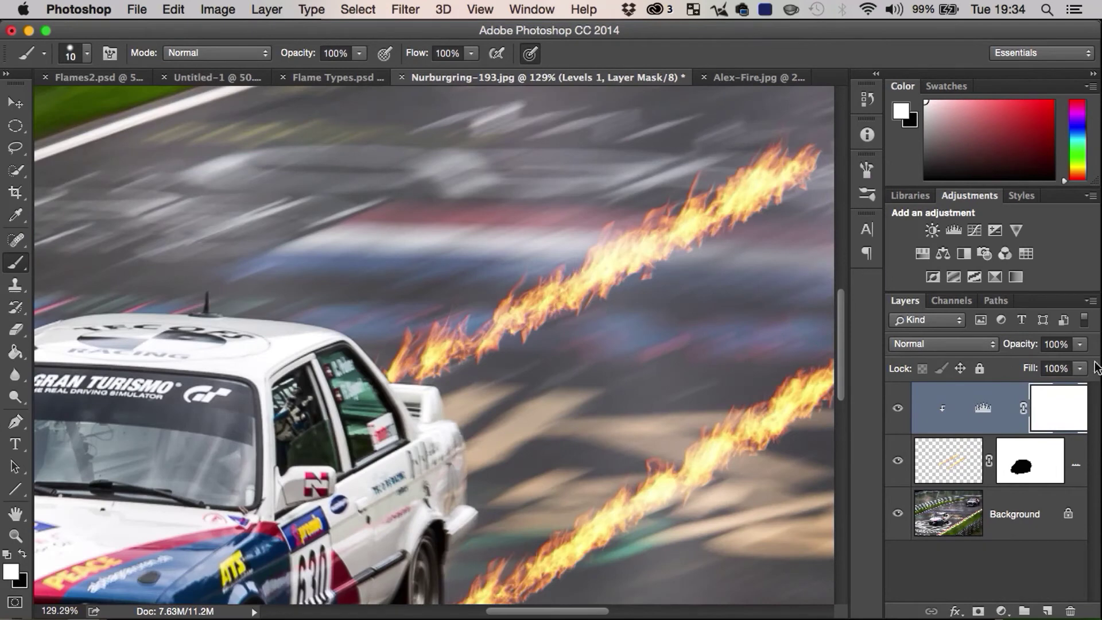
pyautogui.click(1078, 344)
pyautogui.moveTo(1036, 364); pyautogui.dragTo(1081, 361)
pyautogui.click(976, 459)
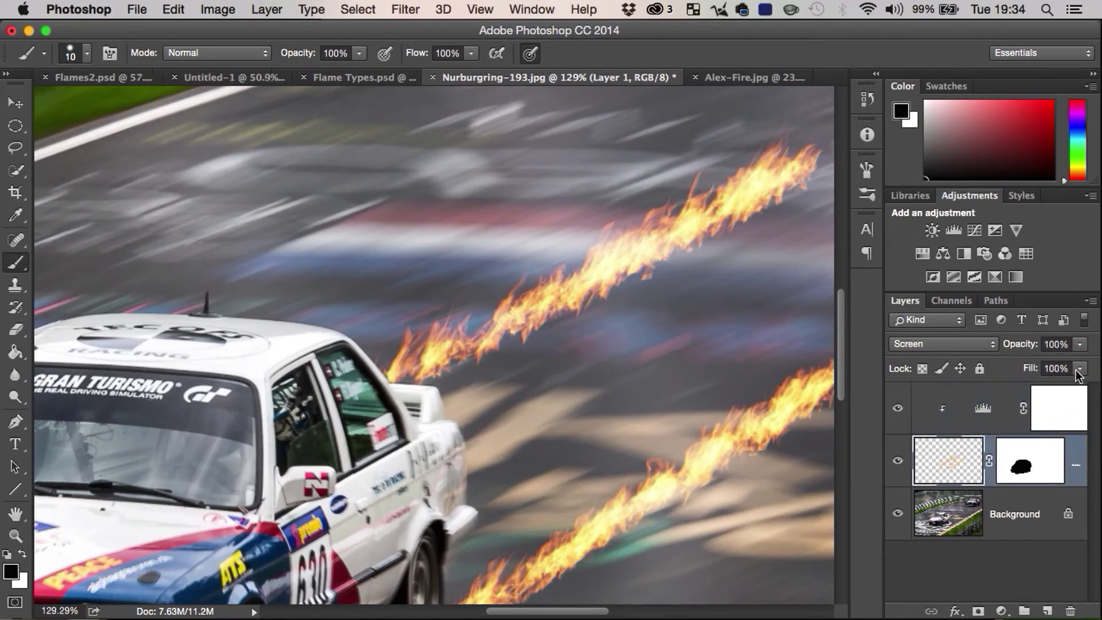
pyautogui.click(1079, 344)
pyautogui.moveTo(1030, 373); pyautogui.dragTo(1097, 366)
pyautogui.hscroll(5, 669, 376)
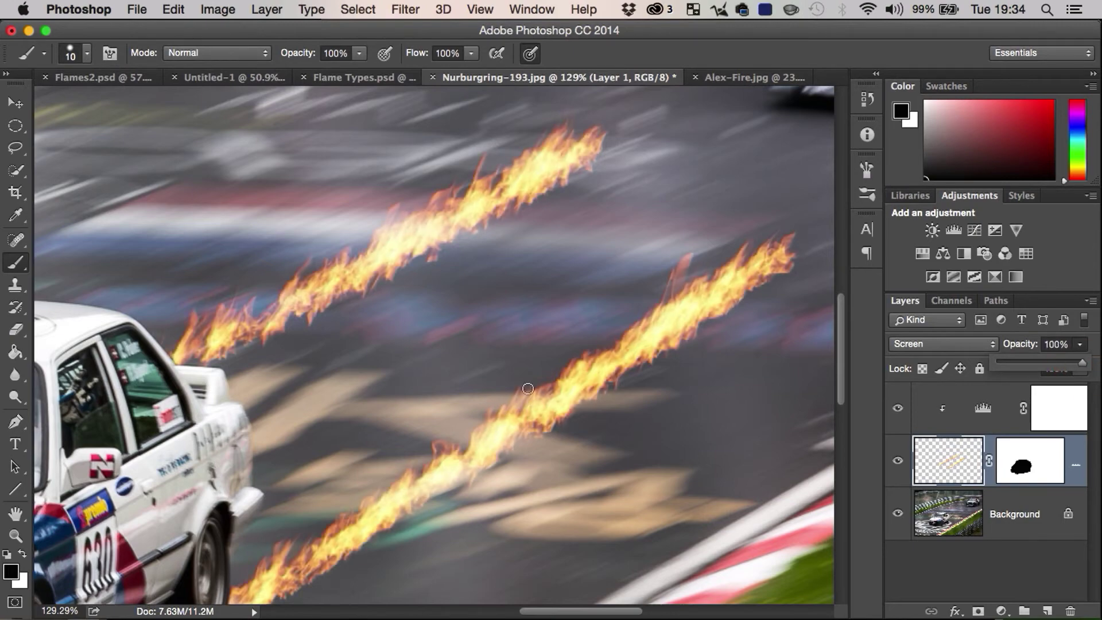
pyautogui.scroll(-5, 528, 388)
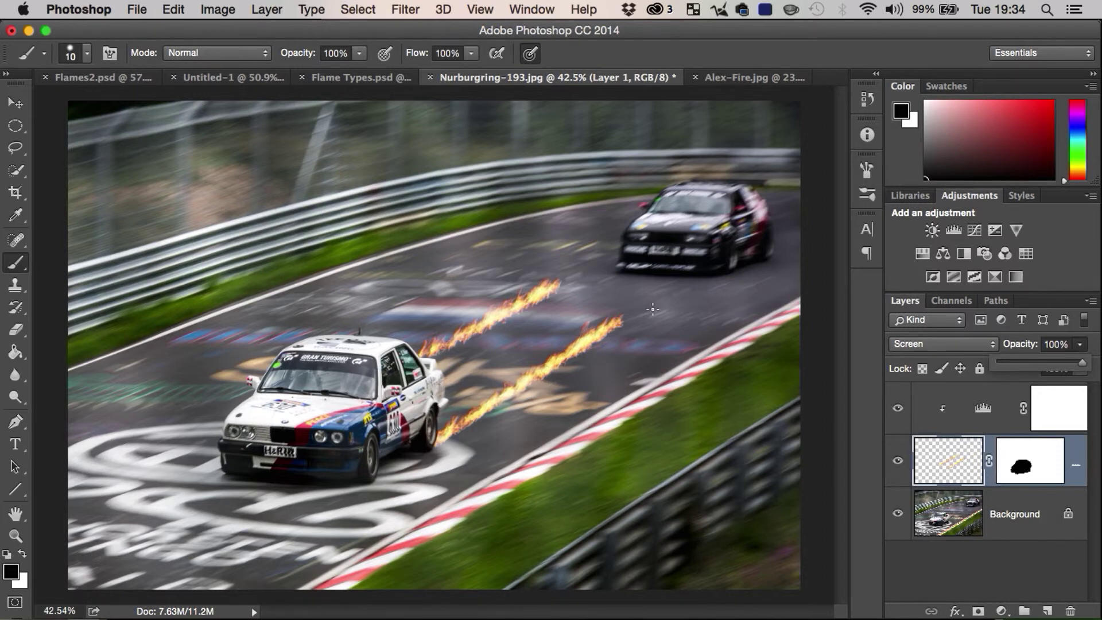
# Warp part of the flame trail nearest the kerb in Liquify with a size 125 Forward Warp brush
pyautogui.press('shift+super+x')
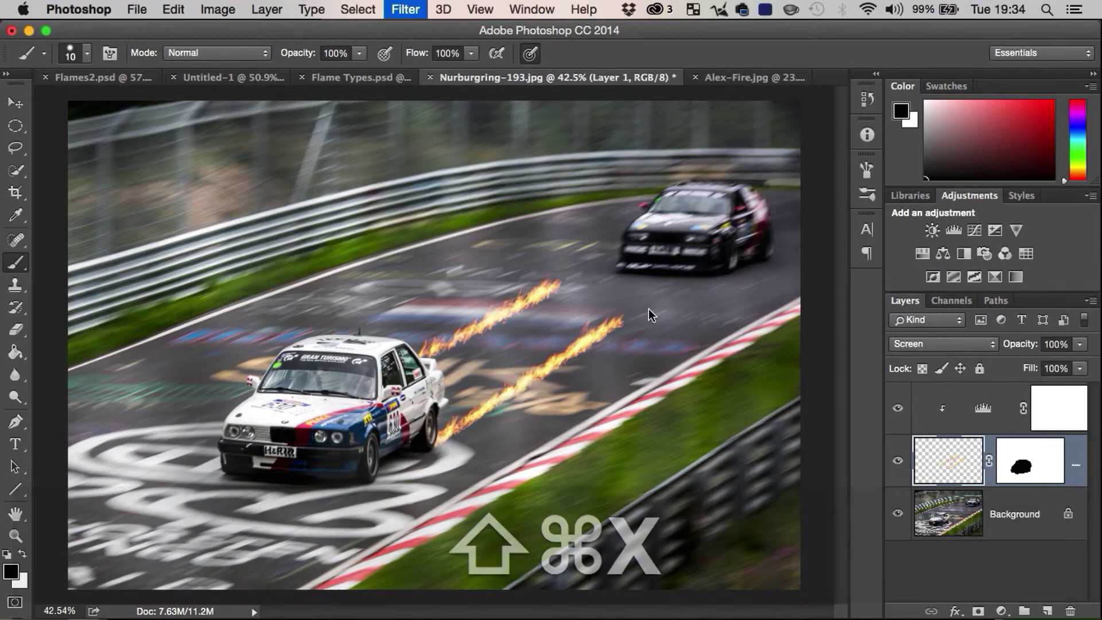
pyautogui.press('[')
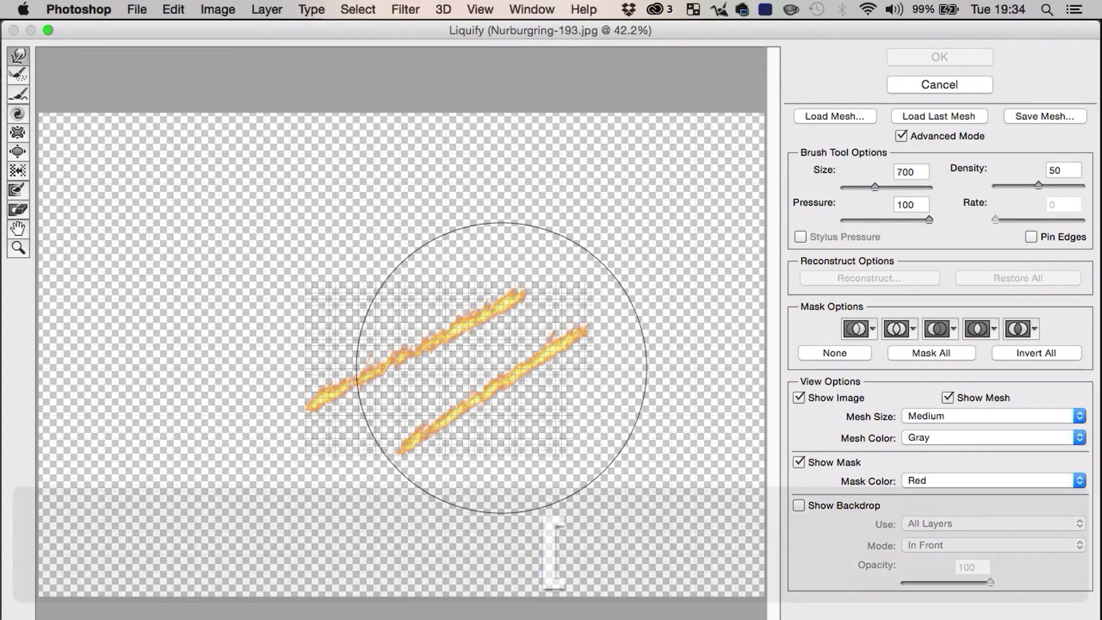
pyautogui.press('[')
pyautogui.press('[')
pyautogui.press('[')
pyautogui.press('[')
pyautogui.press('[')
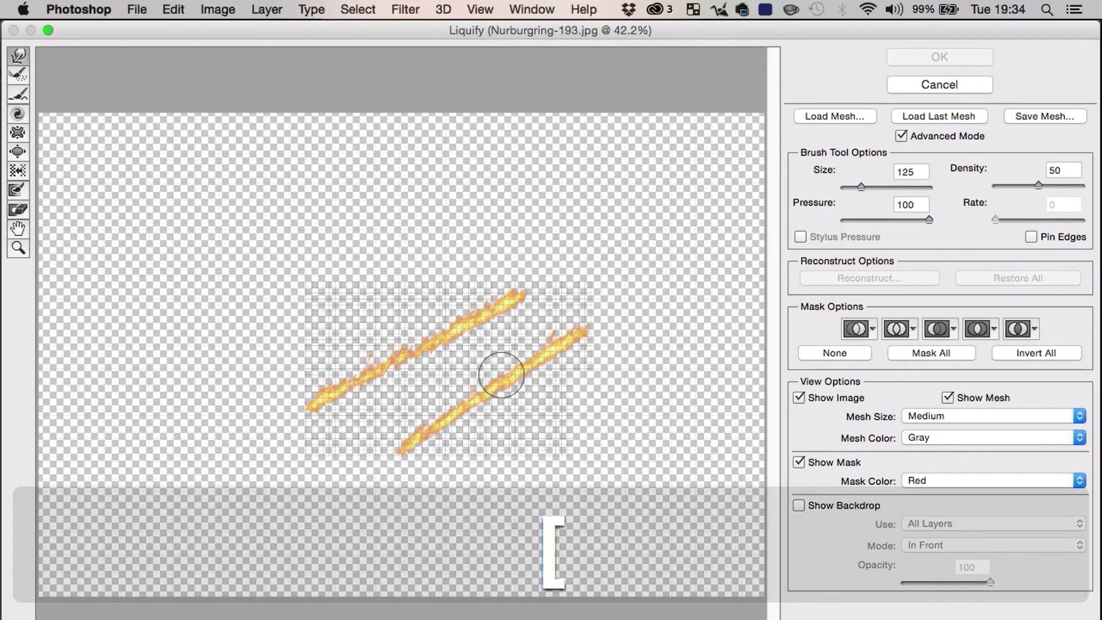
pyautogui.click(502, 372)
pyautogui.moveTo(503, 372)
pyautogui.mouseDown()
pyautogui.moveTo(533, 362)
pyautogui.moveTo(517, 366)
pyautogui.moveTo(533, 379)
pyautogui.mouseUp()
pyautogui.press('Return')
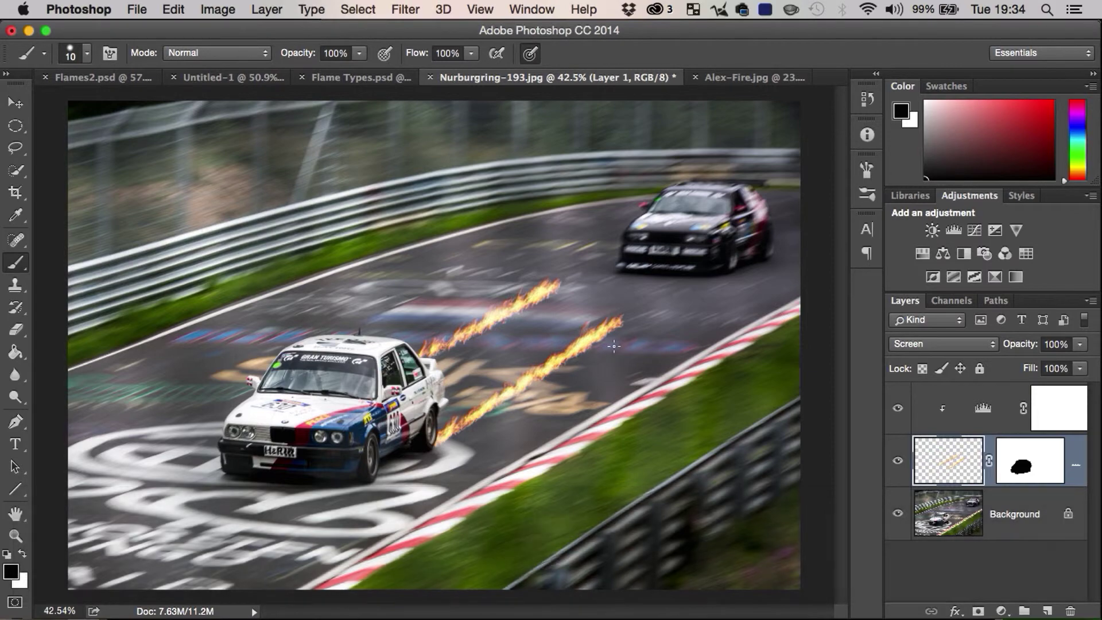
# Add a clipped Hue/Saturation adjustment above the flame layer, set its saturation to -31, and check the flames at full size
pyautogui.scroll(2, 615, 336)
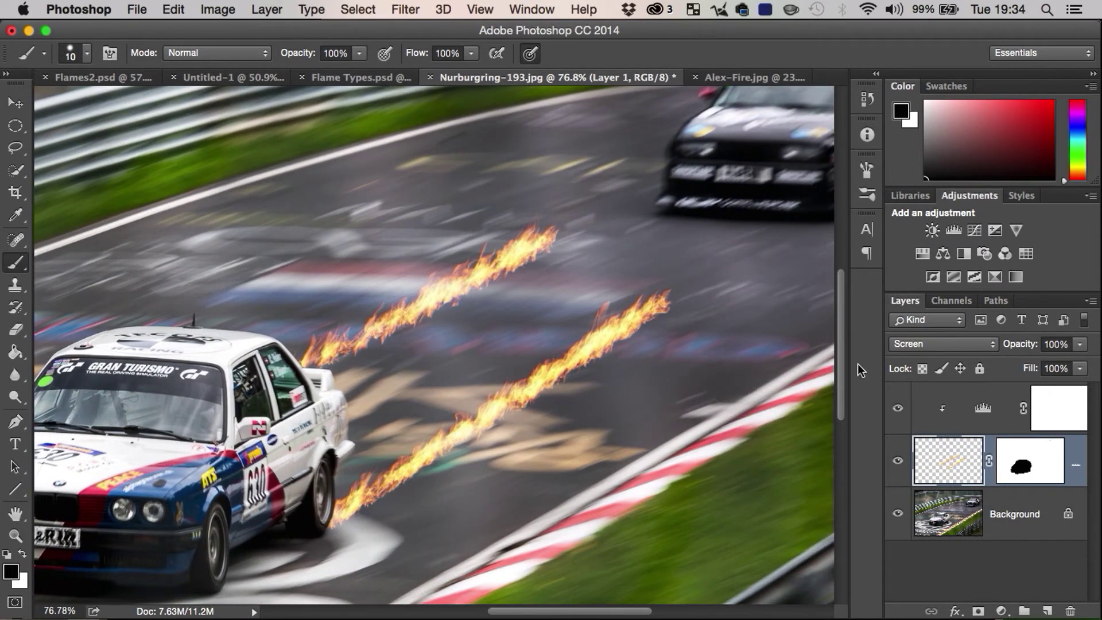
pyautogui.click(924, 257)
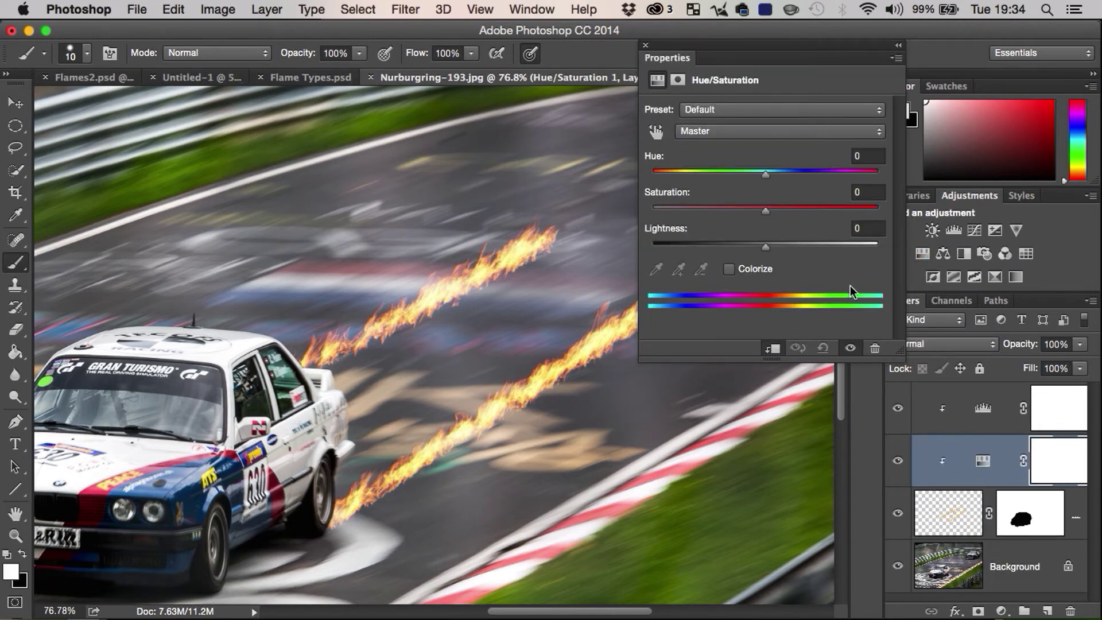
pyautogui.moveTo(764, 210); pyautogui.dragTo(728, 212)
pyautogui.press('Return')
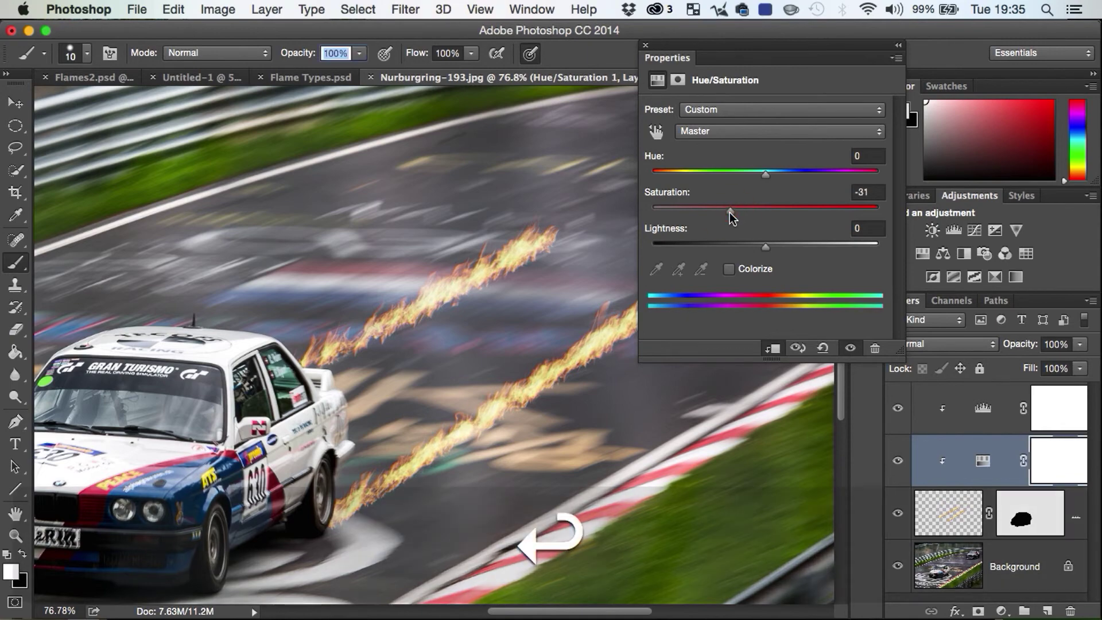
pyautogui.click(645, 45)
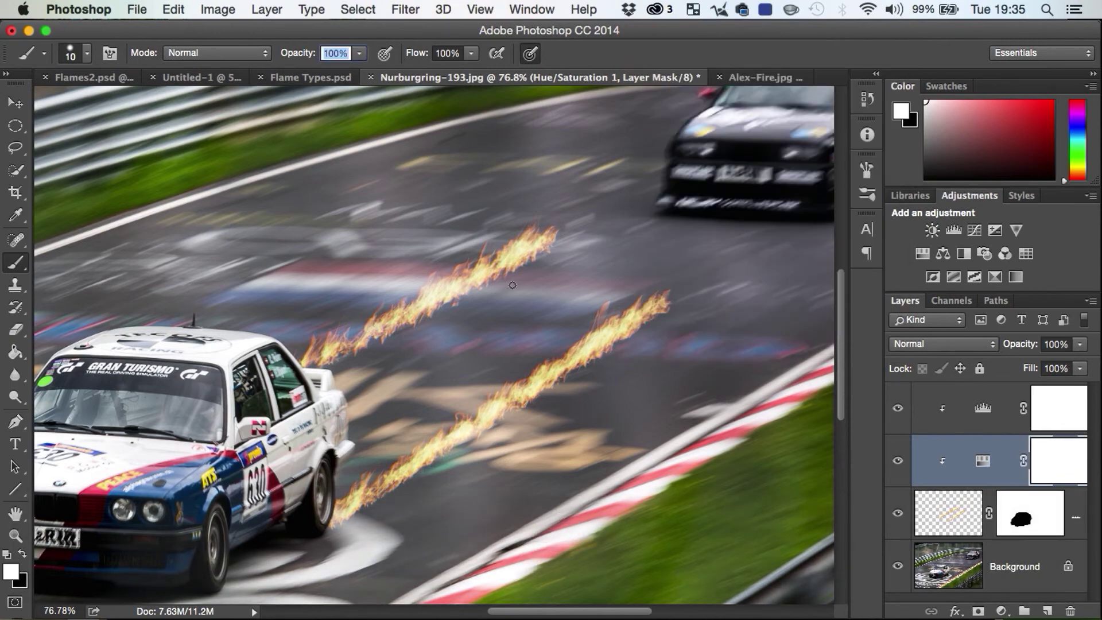
pyautogui.press('super+1')
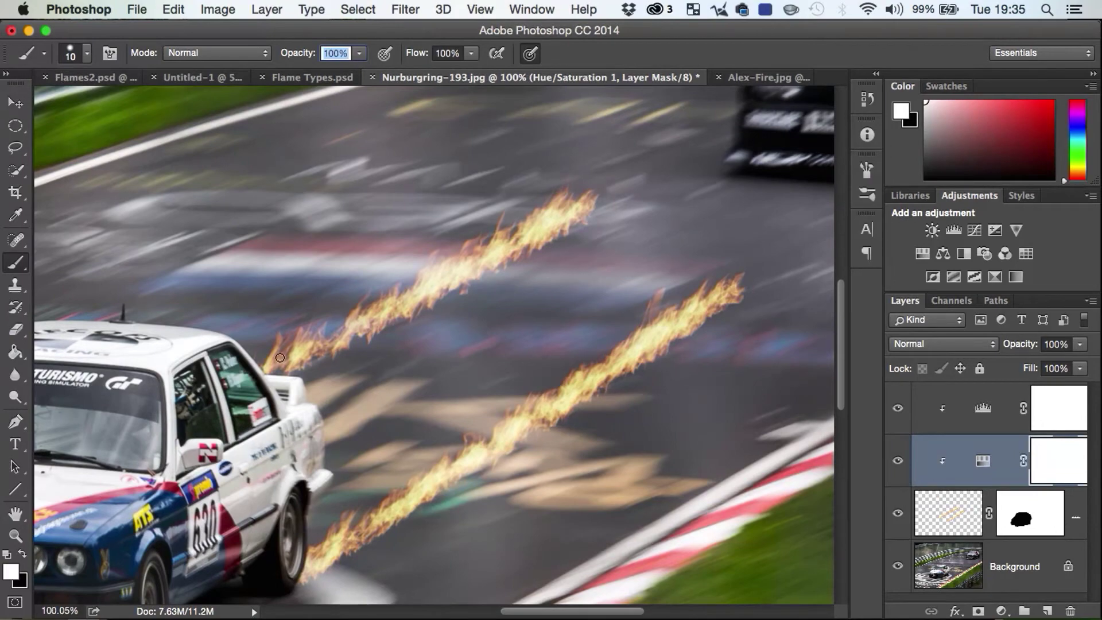
pyautogui.press('super+0')
# Start a Motion Blur on the flame layer, try an angle of -76°, and preview the flame trail up close
pyautogui.click(969, 516)
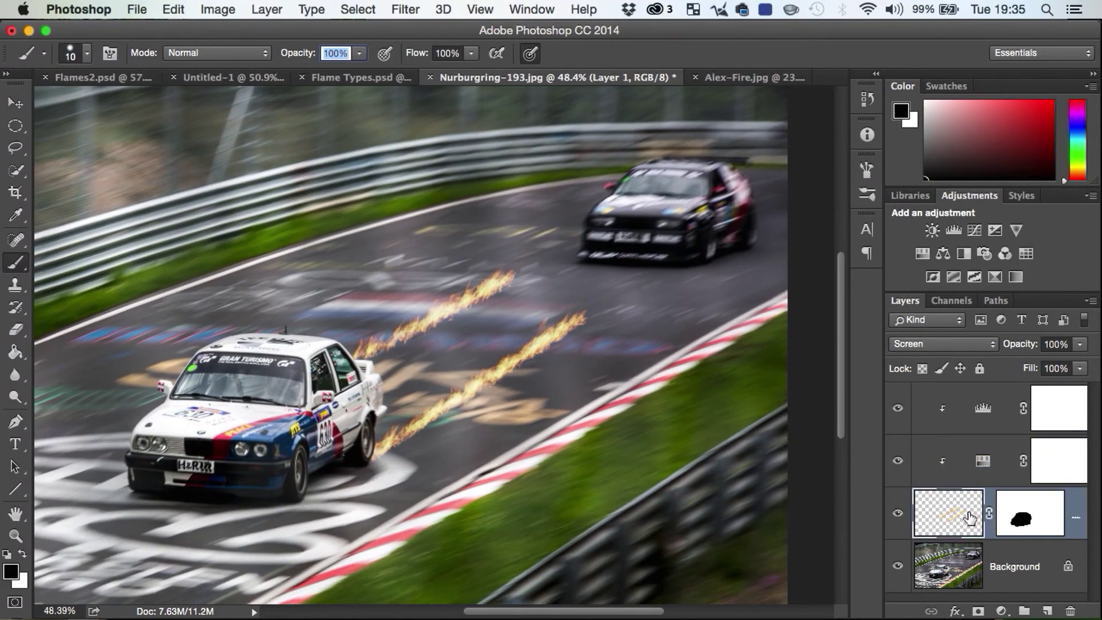
pyautogui.click(405, 9)
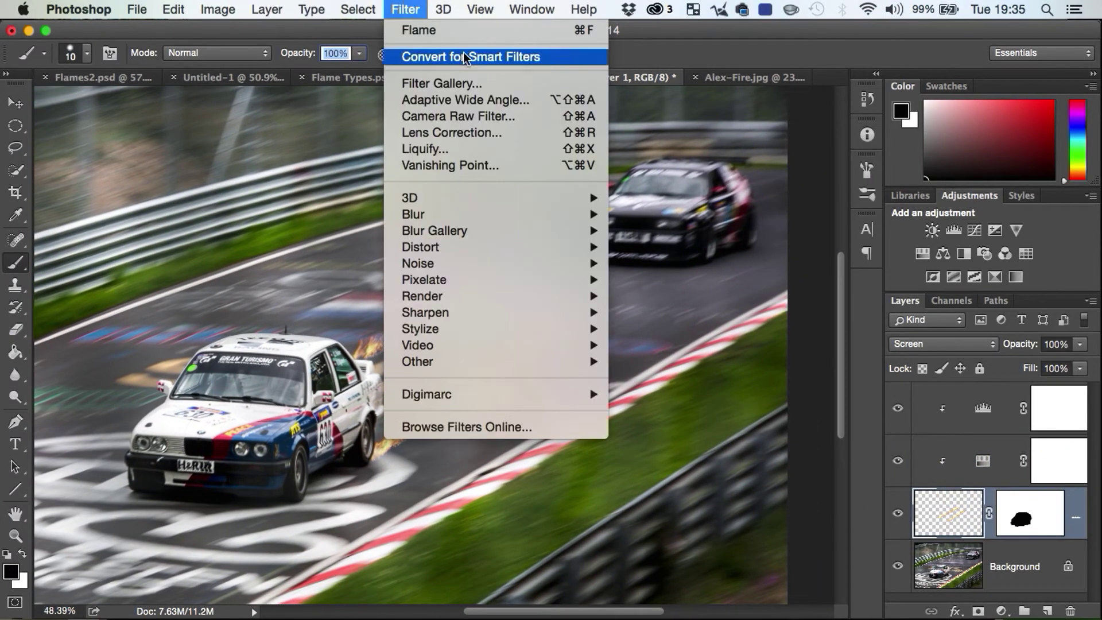
pyautogui.moveTo(482, 243)
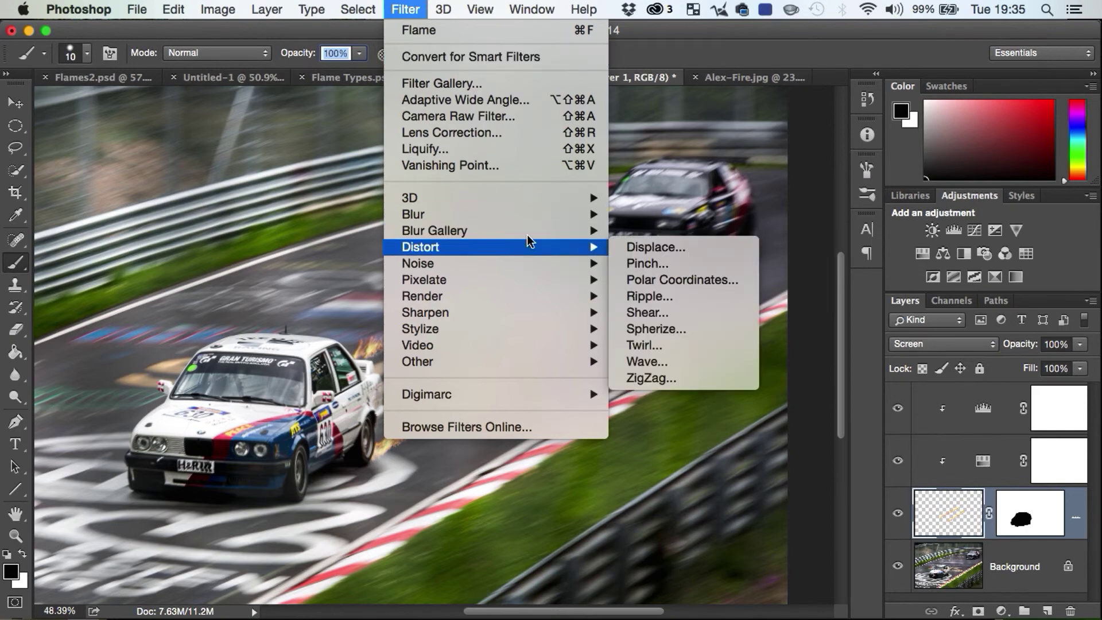
pyautogui.moveTo(517, 214)
pyautogui.click(703, 314)
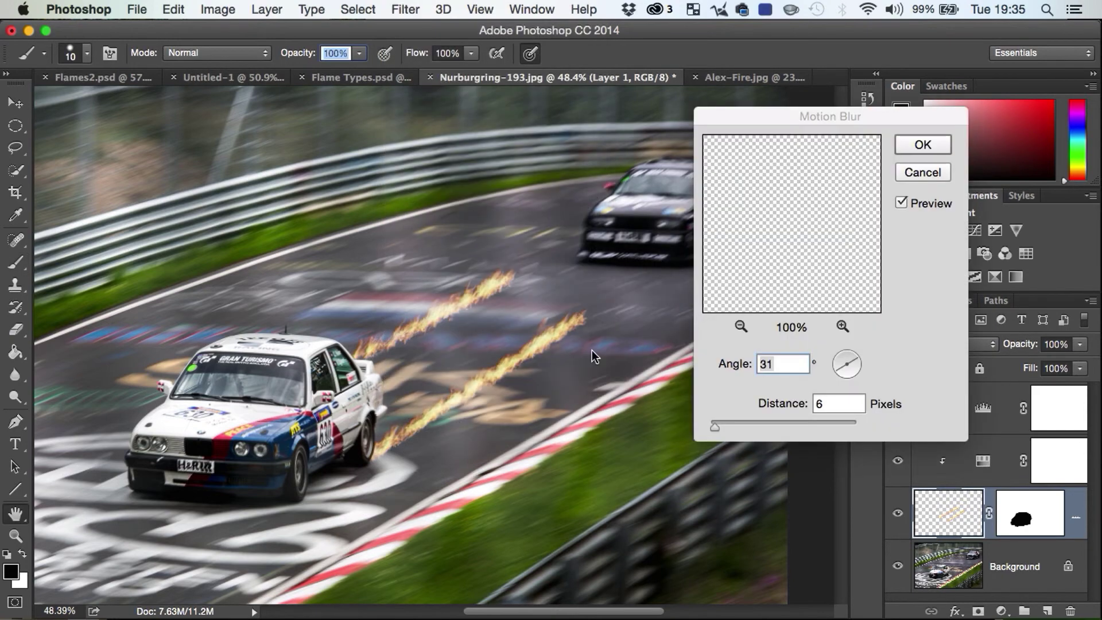
pyautogui.moveTo(847, 363); pyautogui.dragTo(849, 373)
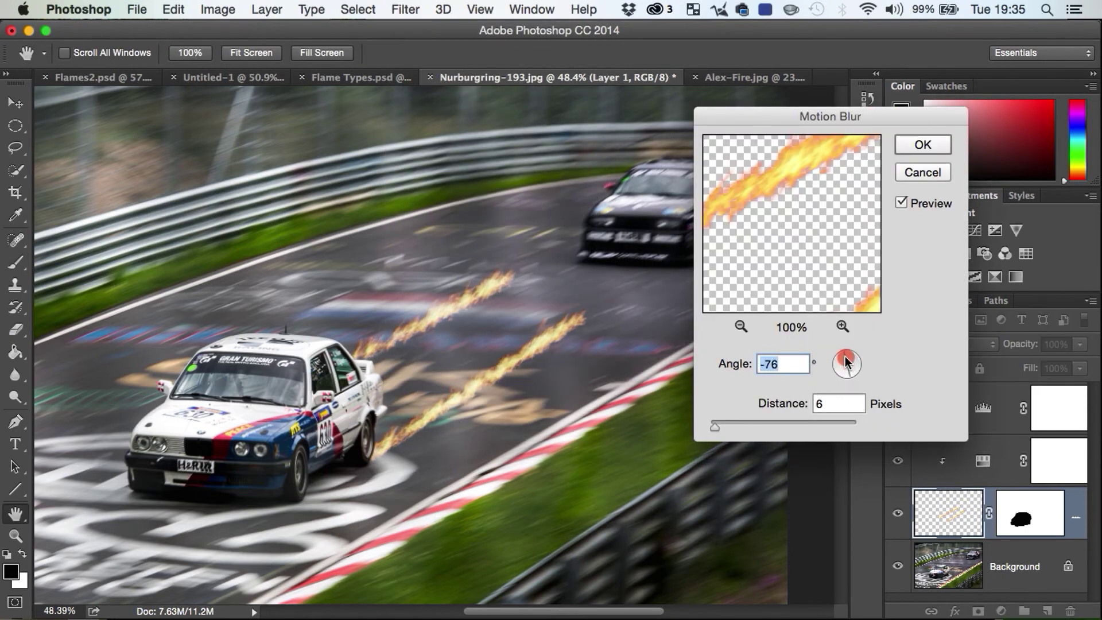
pyautogui.click(468, 383)
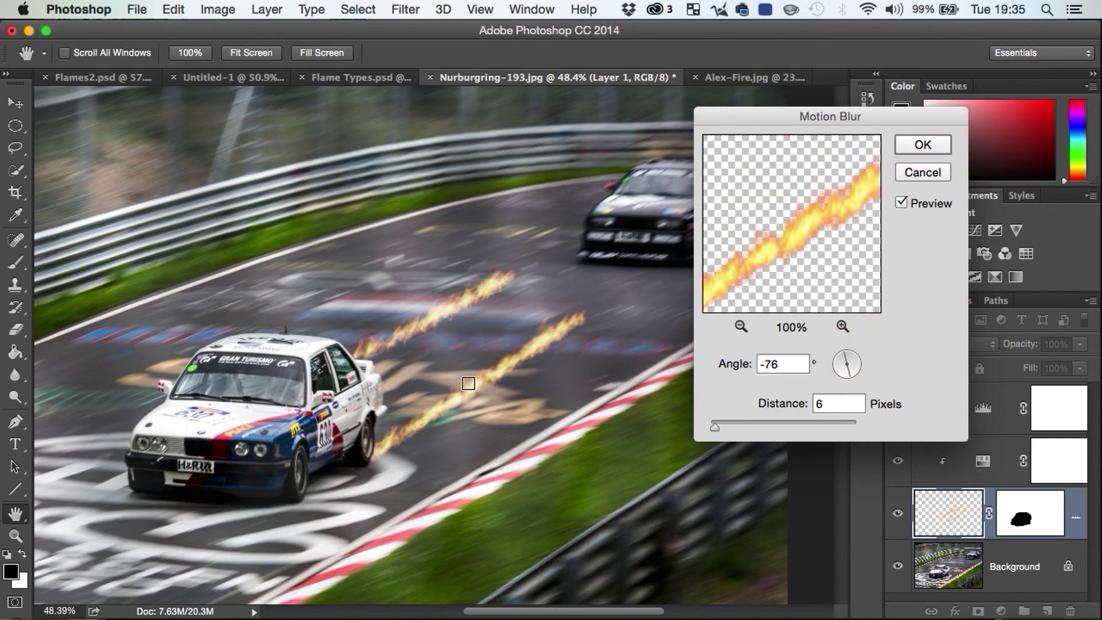
pyautogui.press('super+equal')
pyautogui.press('super+equal')
pyautogui.press('super+equal')
pyautogui.press('super+equal')
pyautogui.press('super+equal')
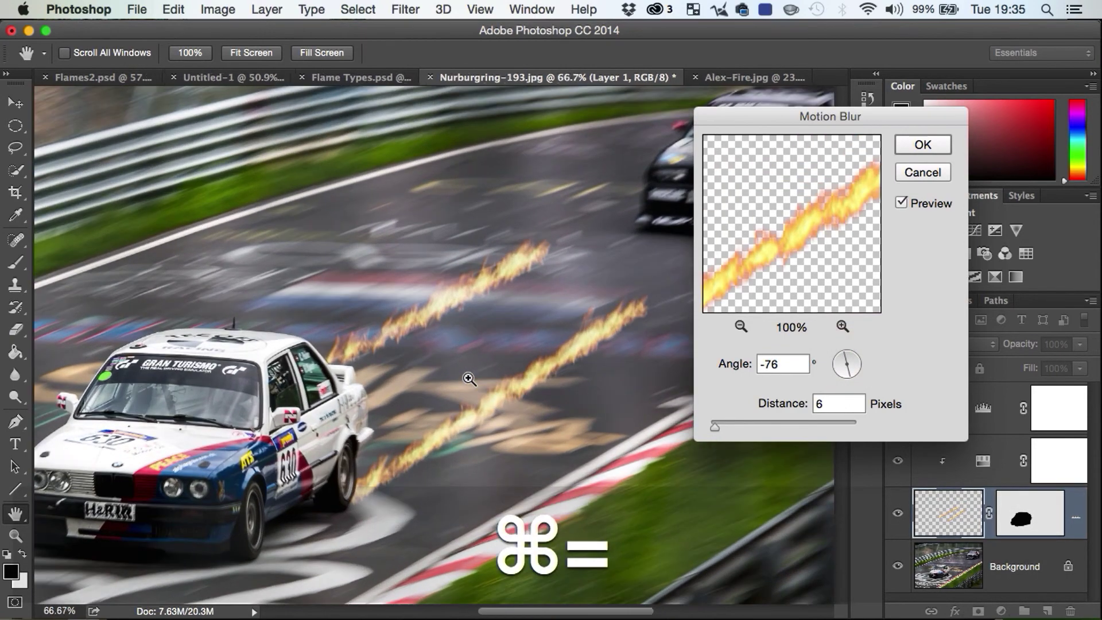
pyautogui.press('super+minus')
pyautogui.press('super+minus')
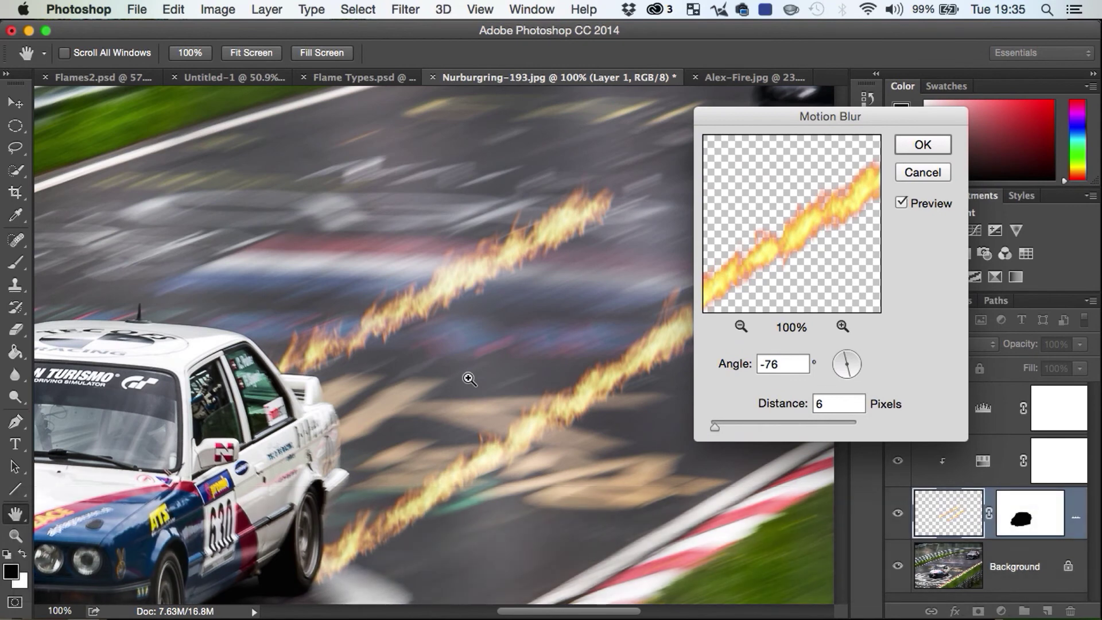
# Apply the Motion Blur to the flames with a 40° angle and 14-pixel distance, and check the whole image
pyautogui.moveTo(846, 369); pyautogui.dragTo(820, 388)
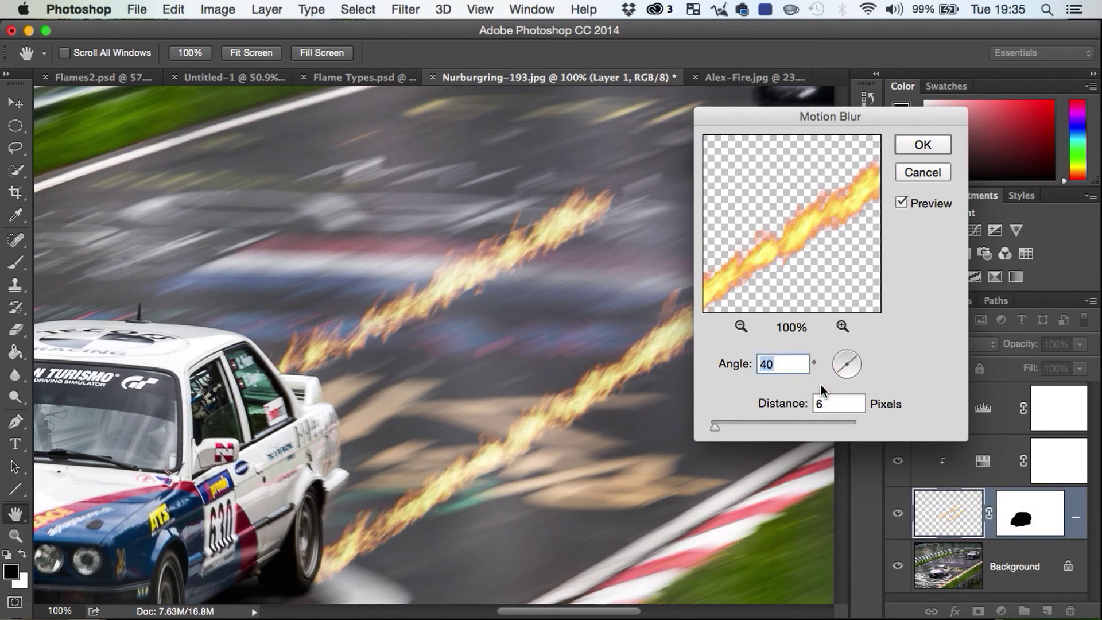
pyautogui.moveTo(713, 426); pyautogui.dragTo(718, 428)
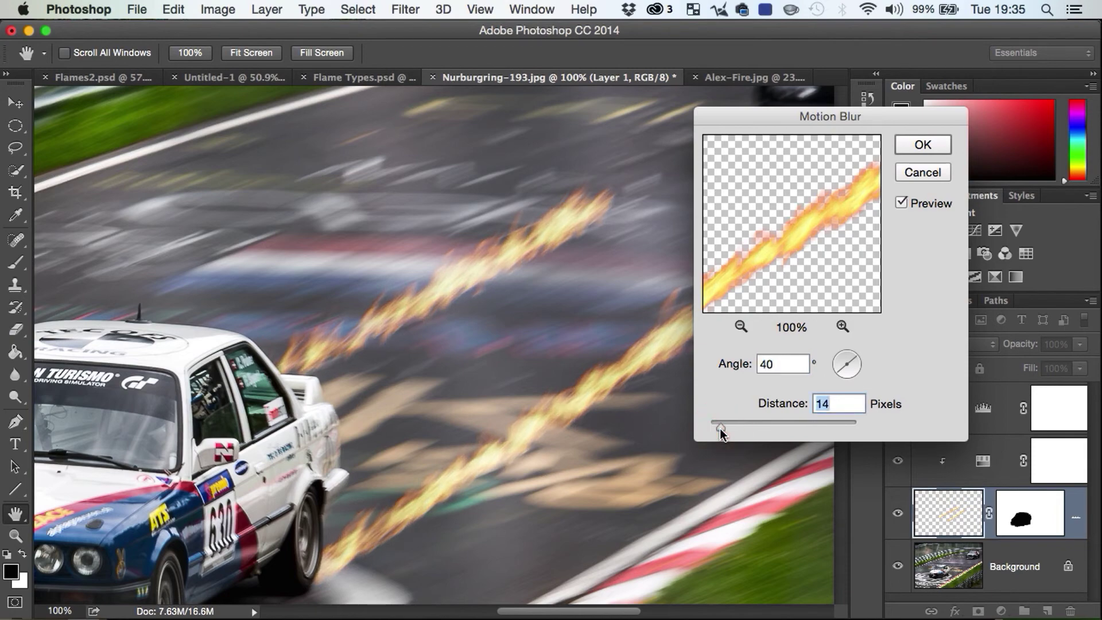
pyautogui.click(922, 144)
pyautogui.press('b')
pyautogui.press('super+0')
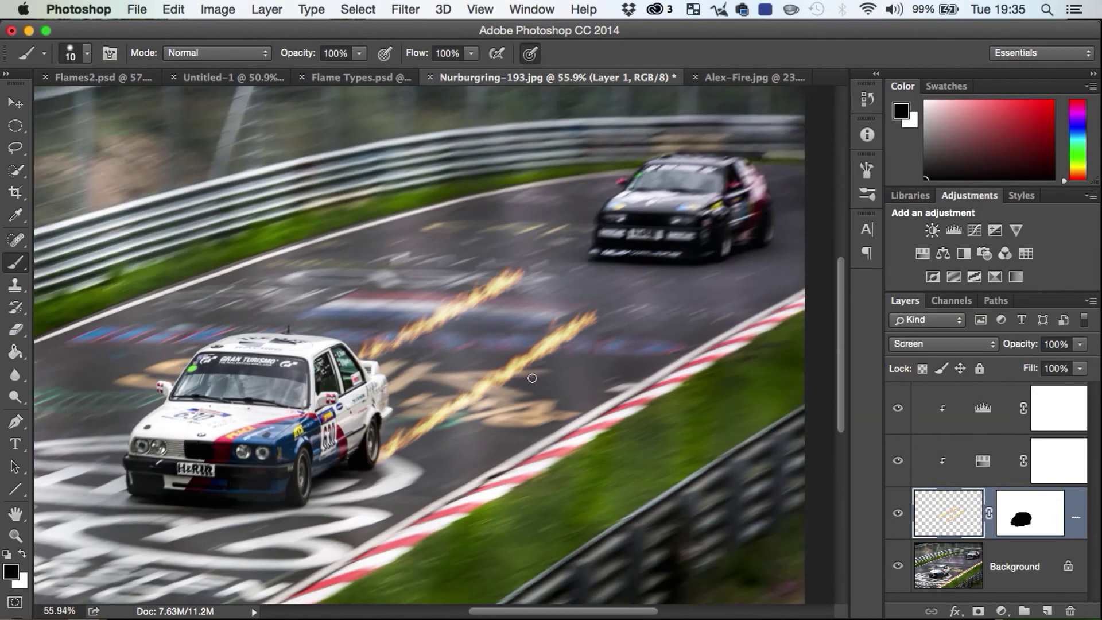
pyautogui.scroll(-5, 531, 378)
pyautogui.scroll(3, 532, 379)
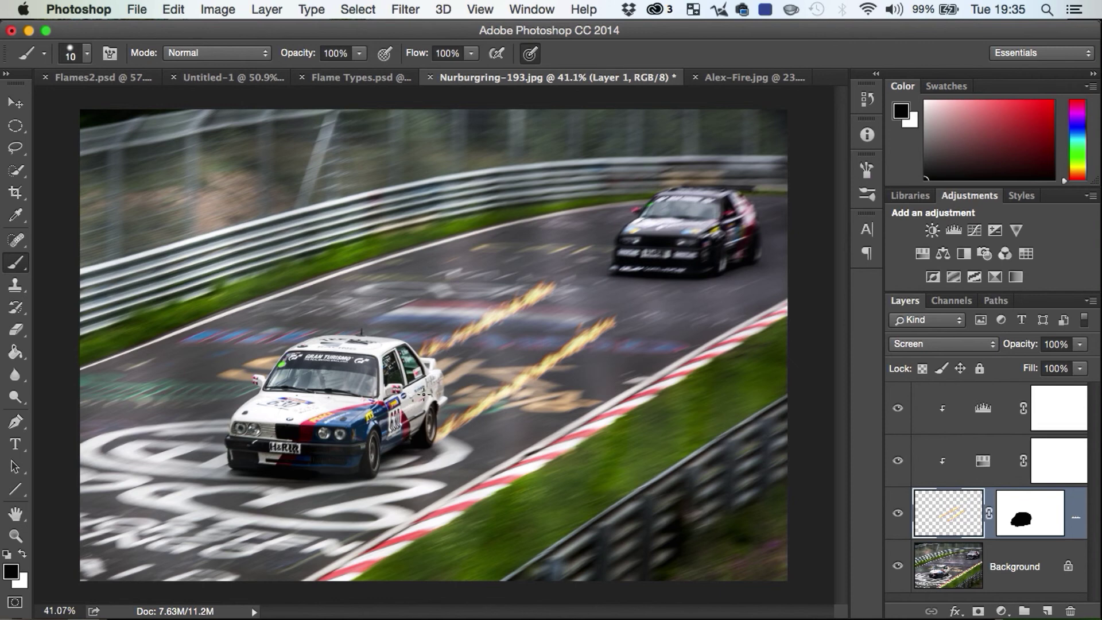
# Switch to the portrait document with the fire background and show the two hidden layers with the flame reflections in the eyes
pyautogui.press('v')
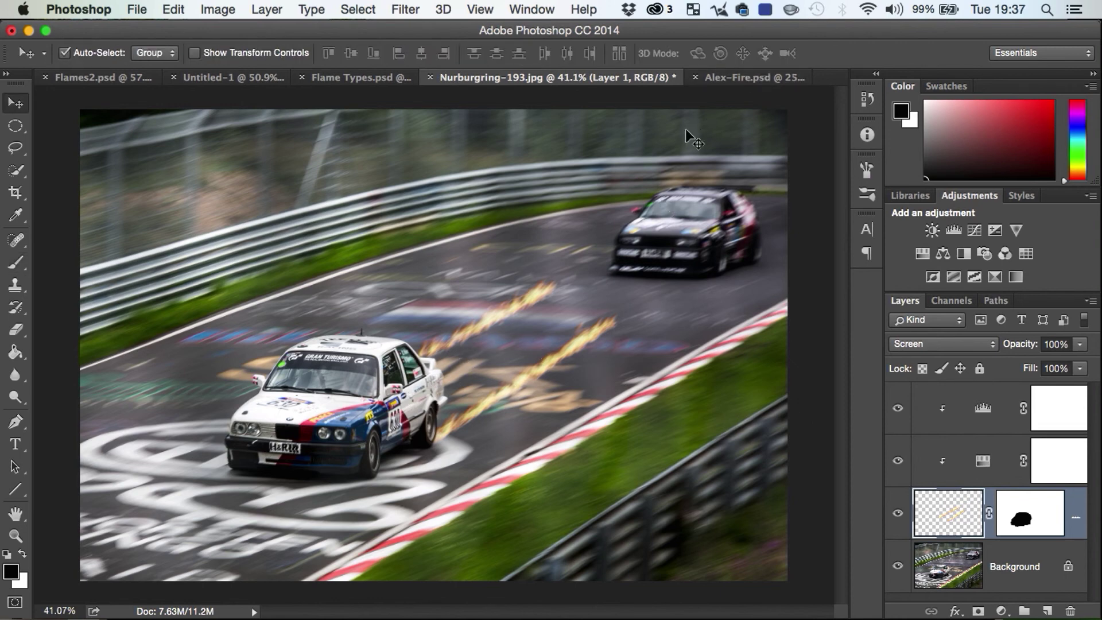
pyautogui.click(738, 77)
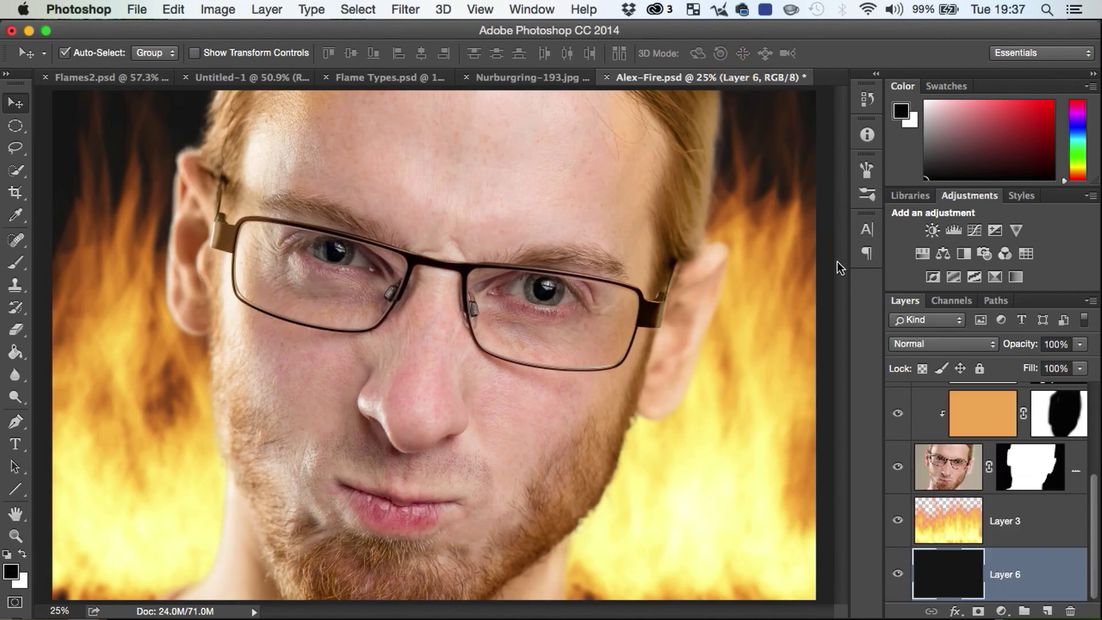
pyautogui.scroll(3, 946, 456)
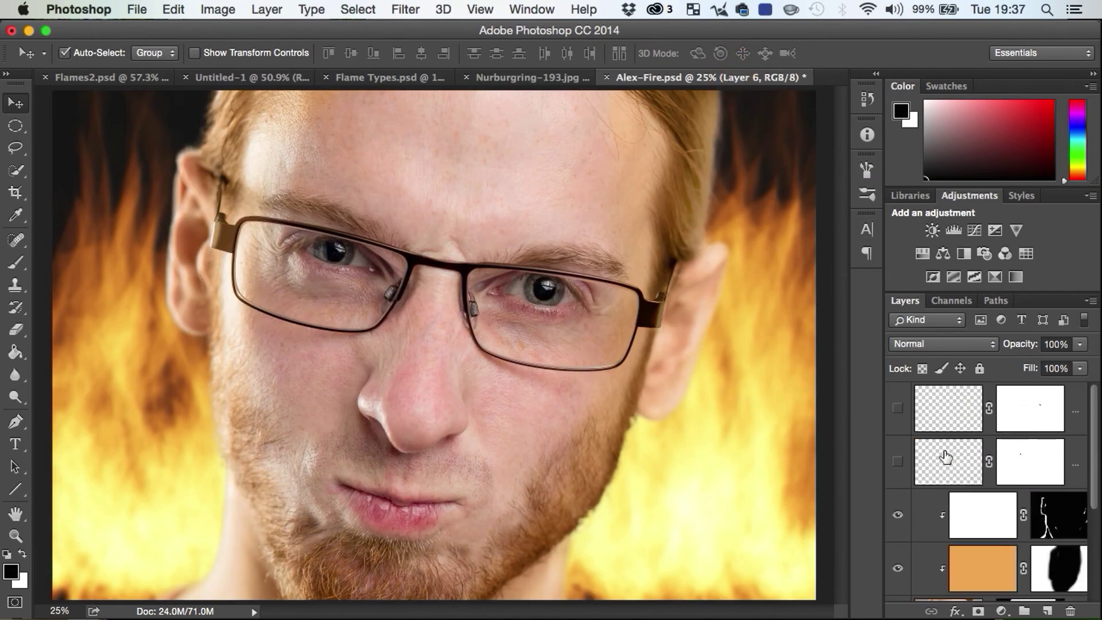
pyautogui.click(896, 411)
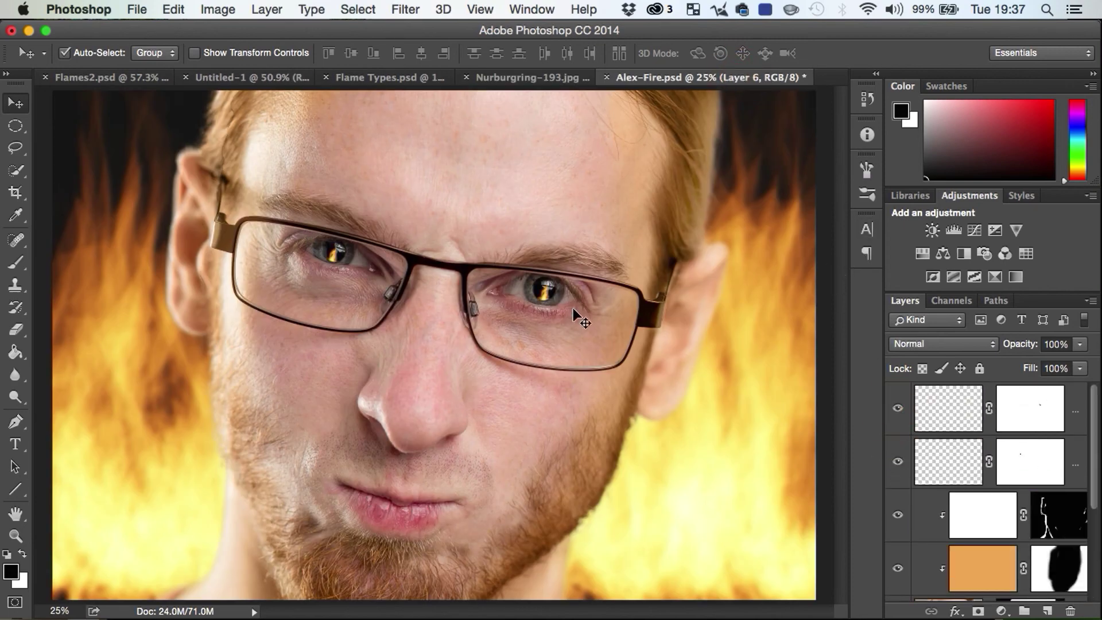